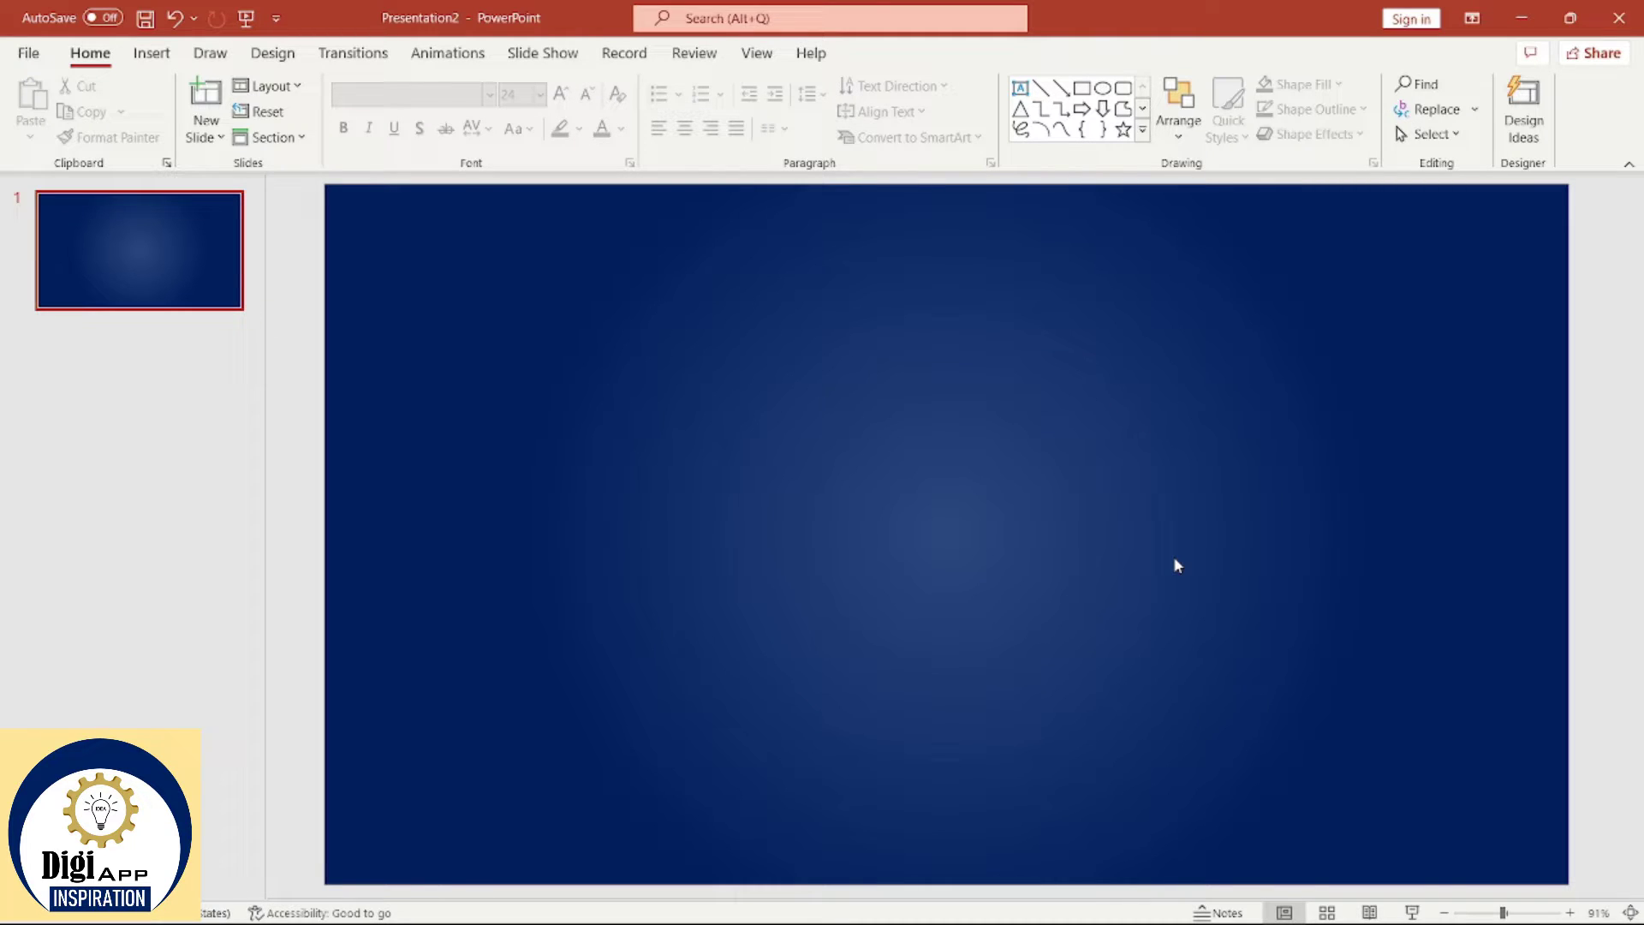
Step: Draw a blue oval circle near the upper left of the slide
left_click(153, 55)
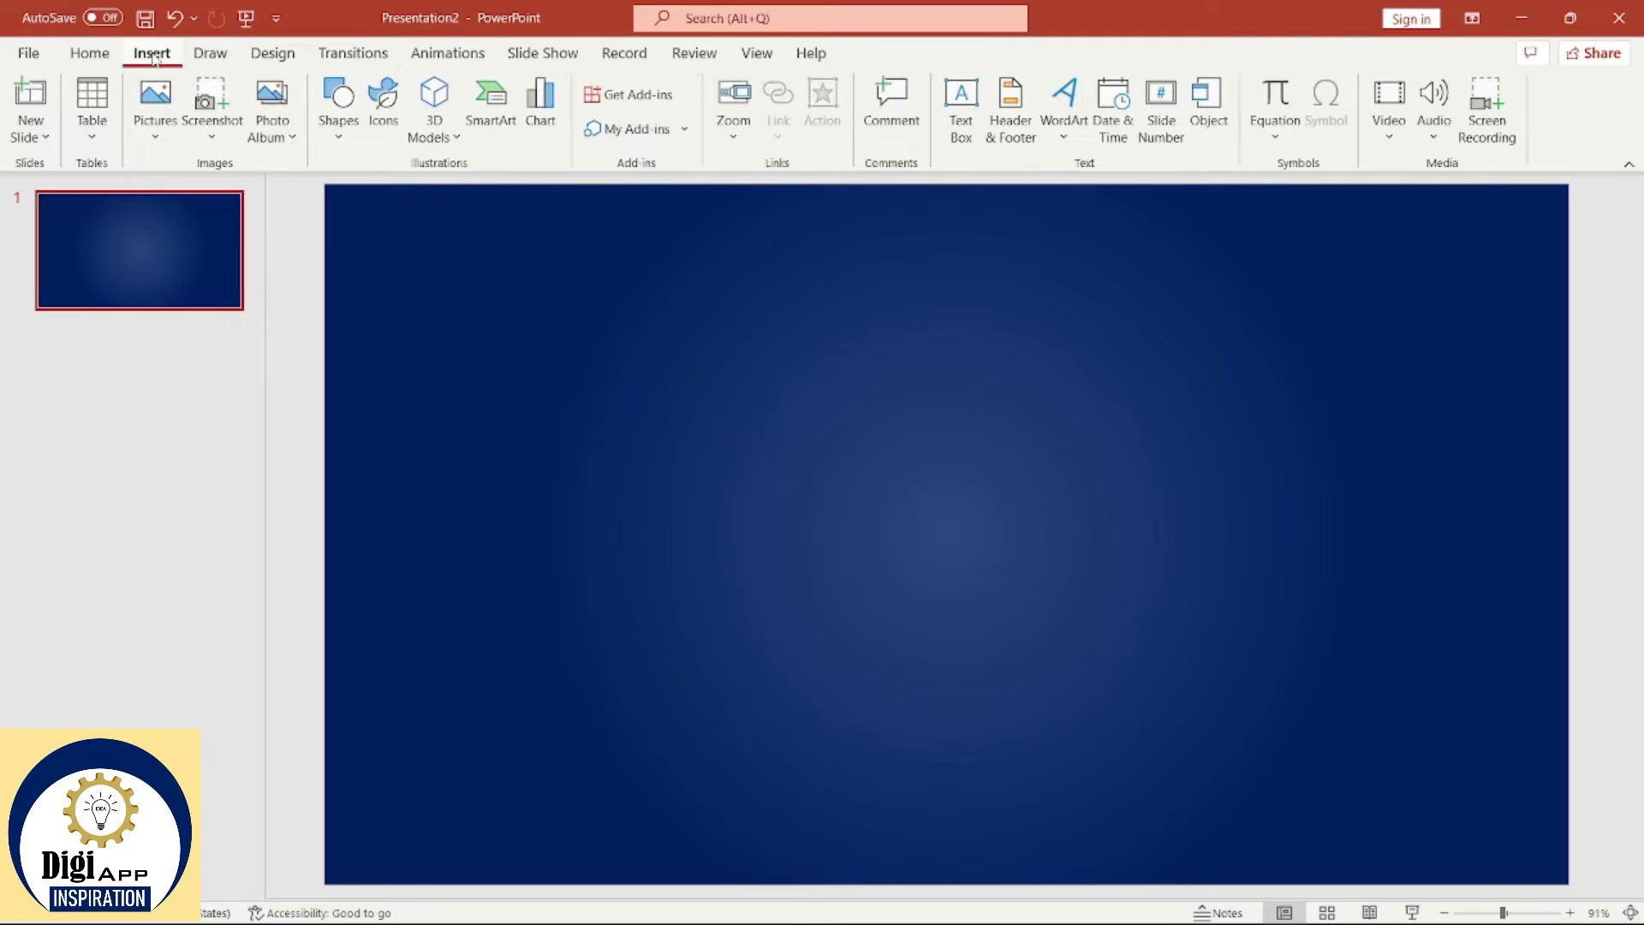
left_click(350, 137)
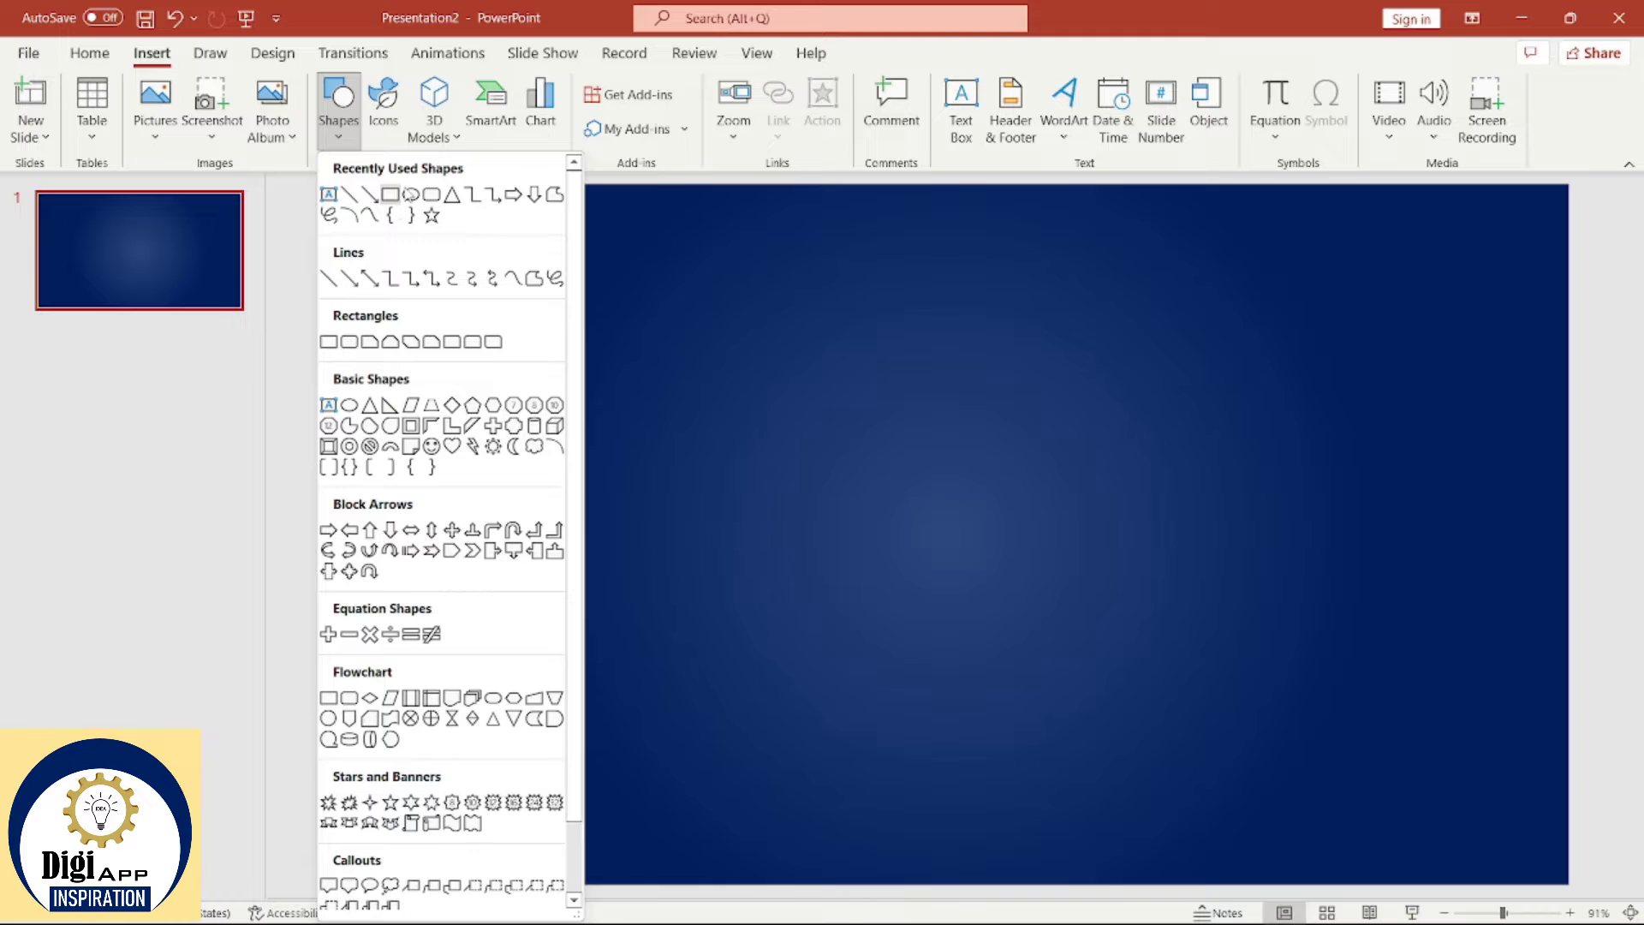
left_click(348, 405)
left_click_drag(615, 317, 710, 411)
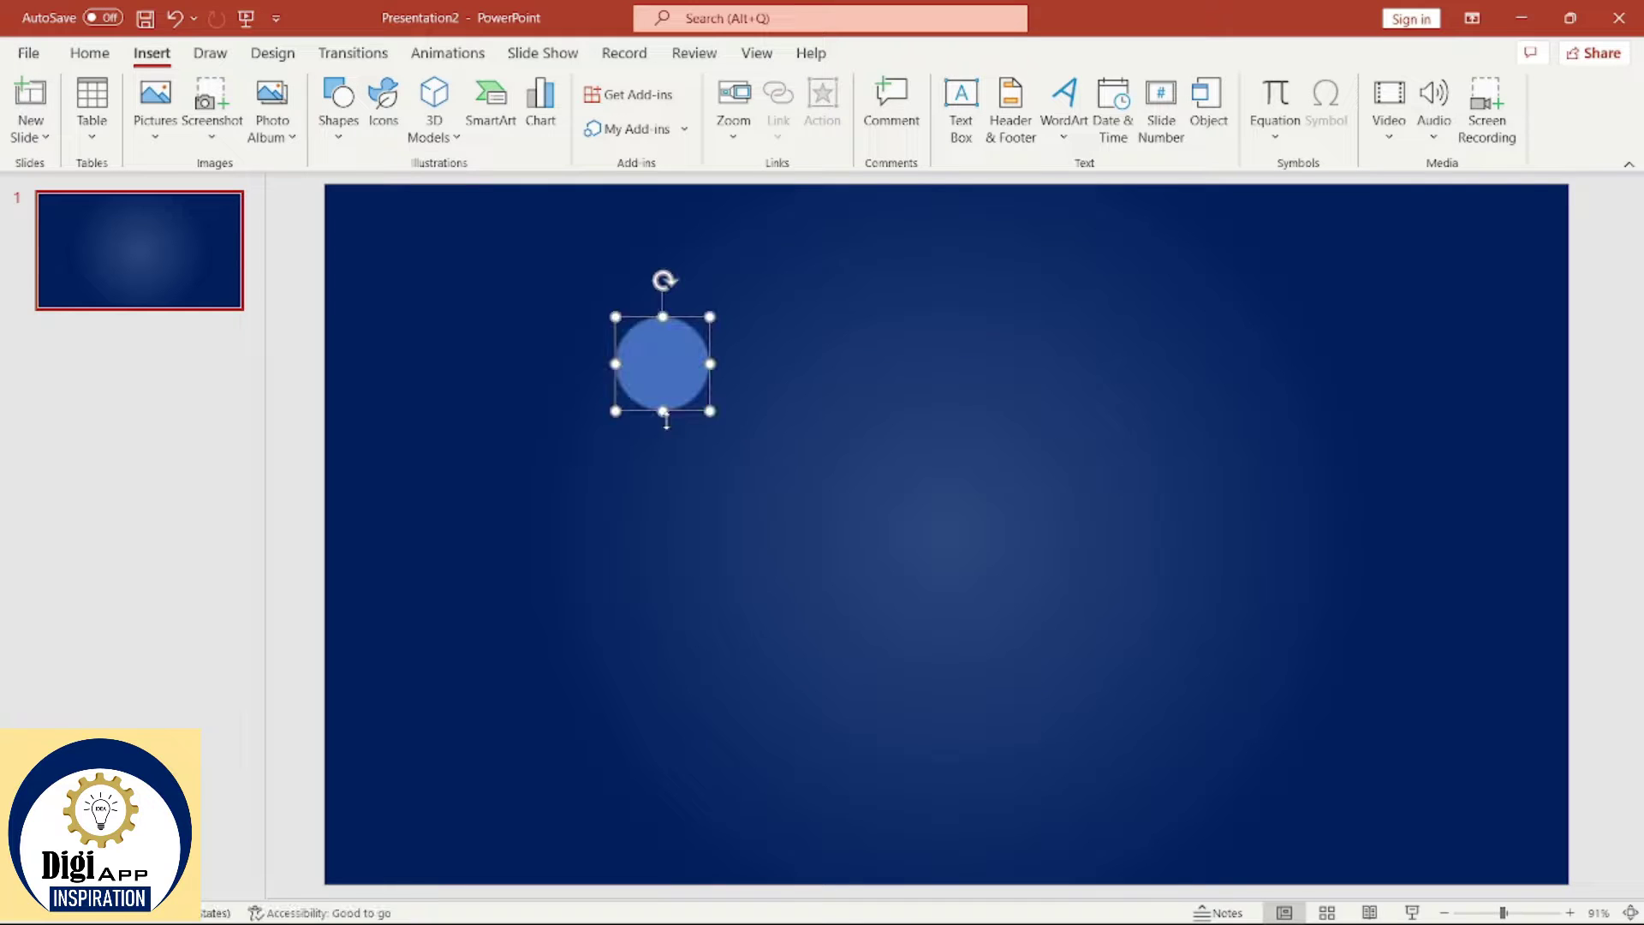
Step: Open Format Shape with the Size & Properties size section expanded for the circle
right_click(661, 362)
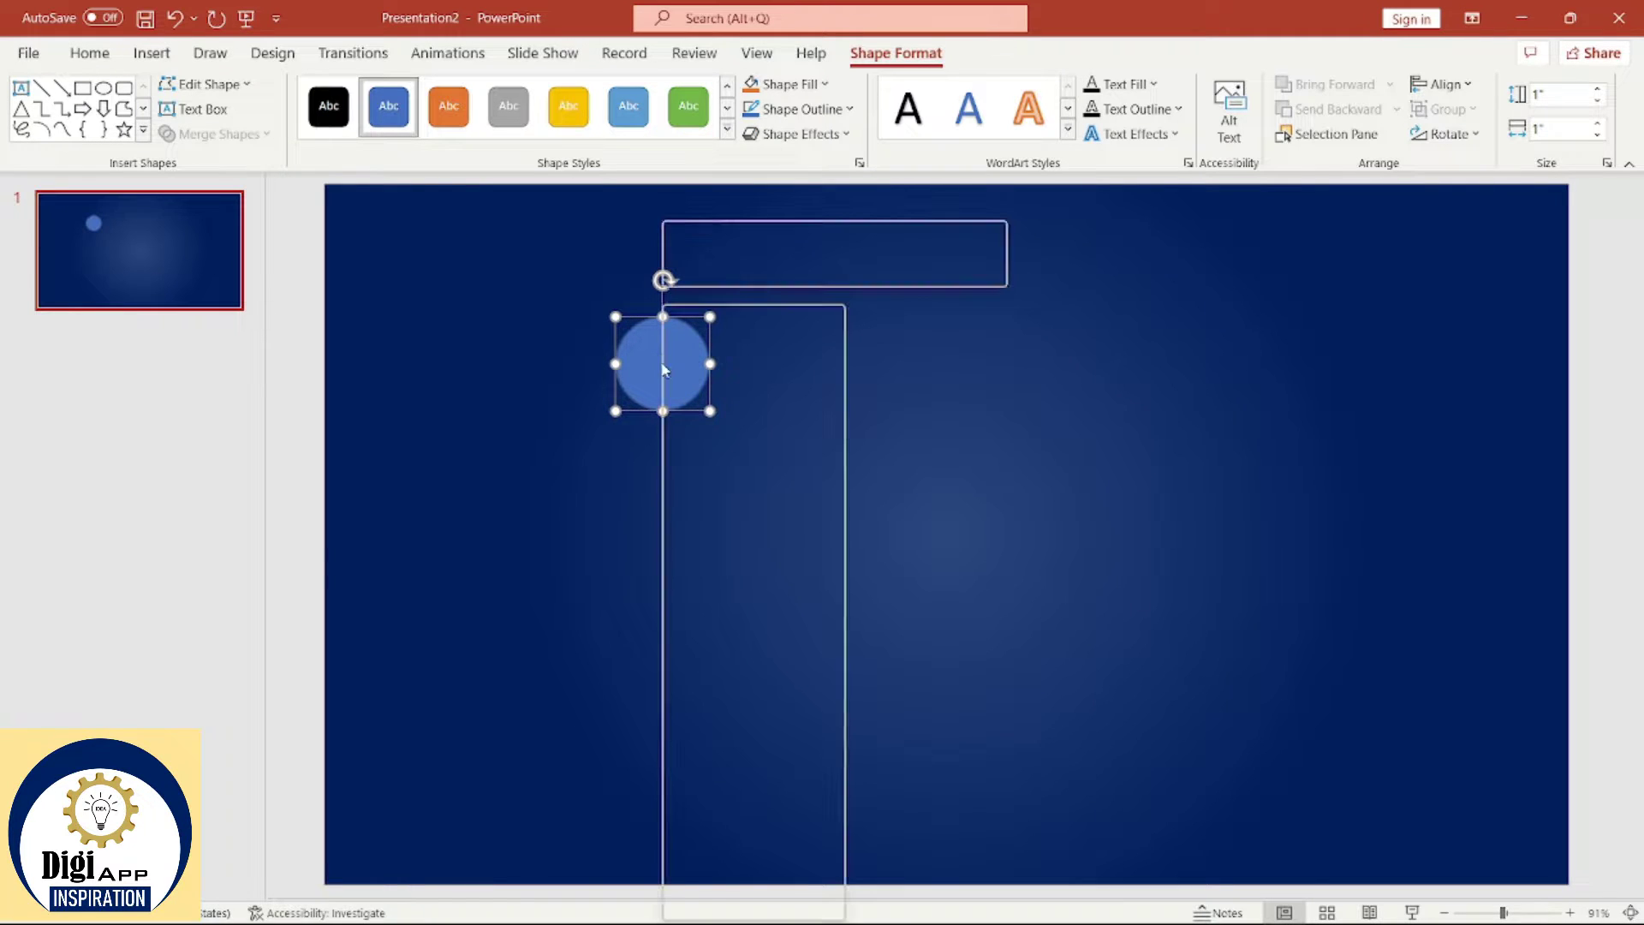
left_click(742, 873)
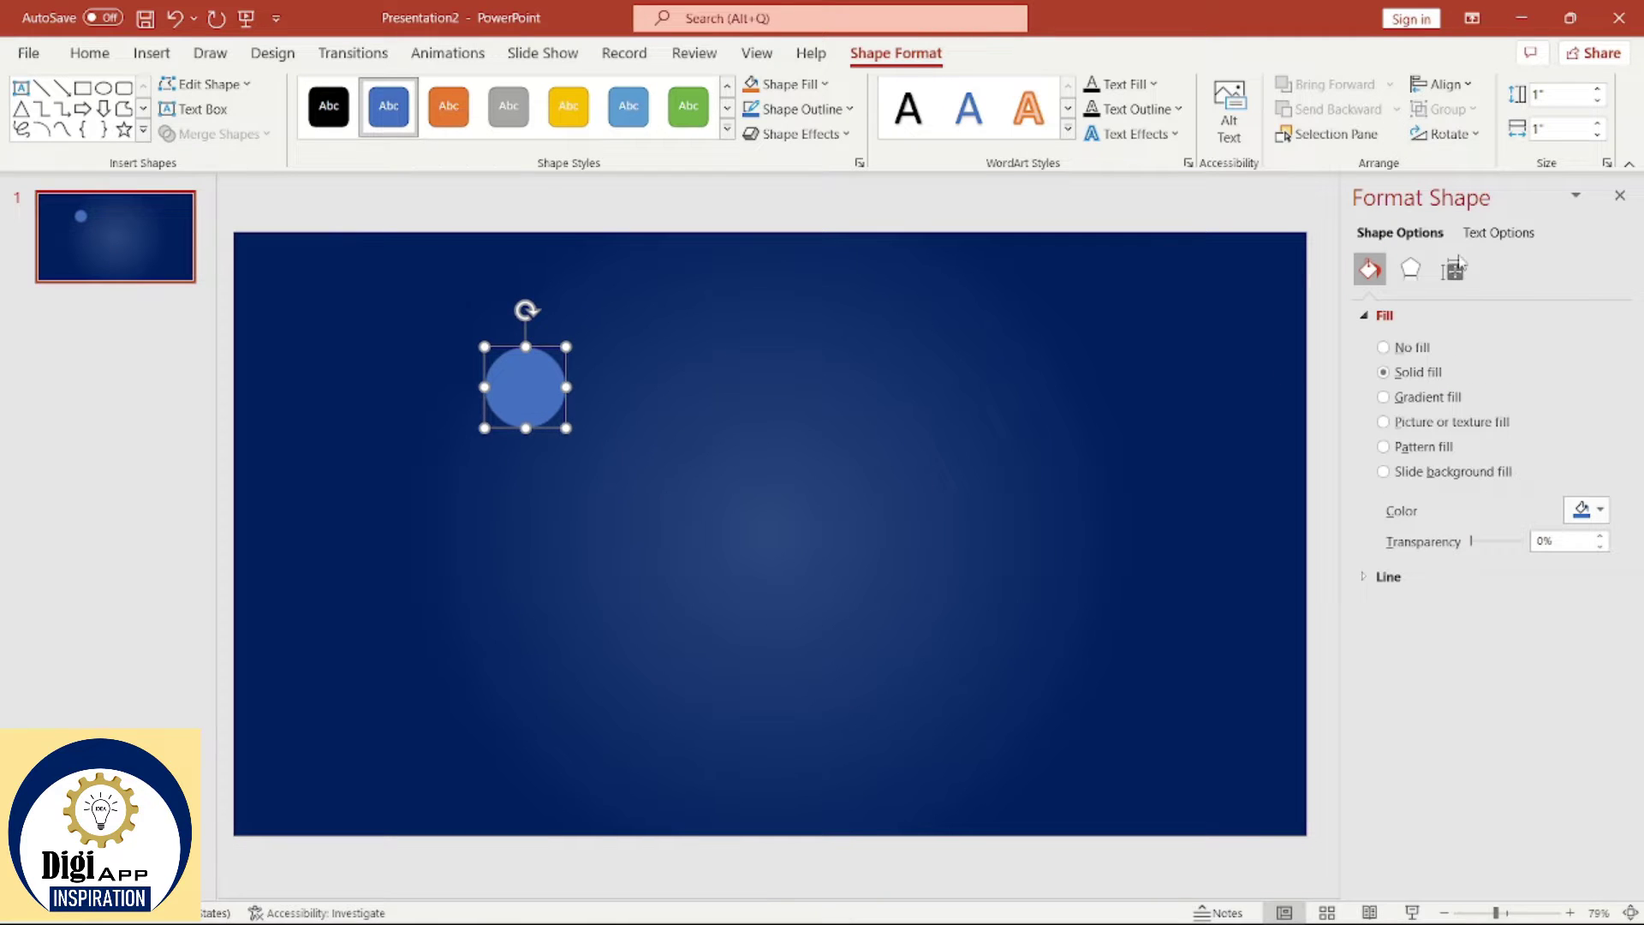
left_click(1453, 274)
left_click(1396, 317)
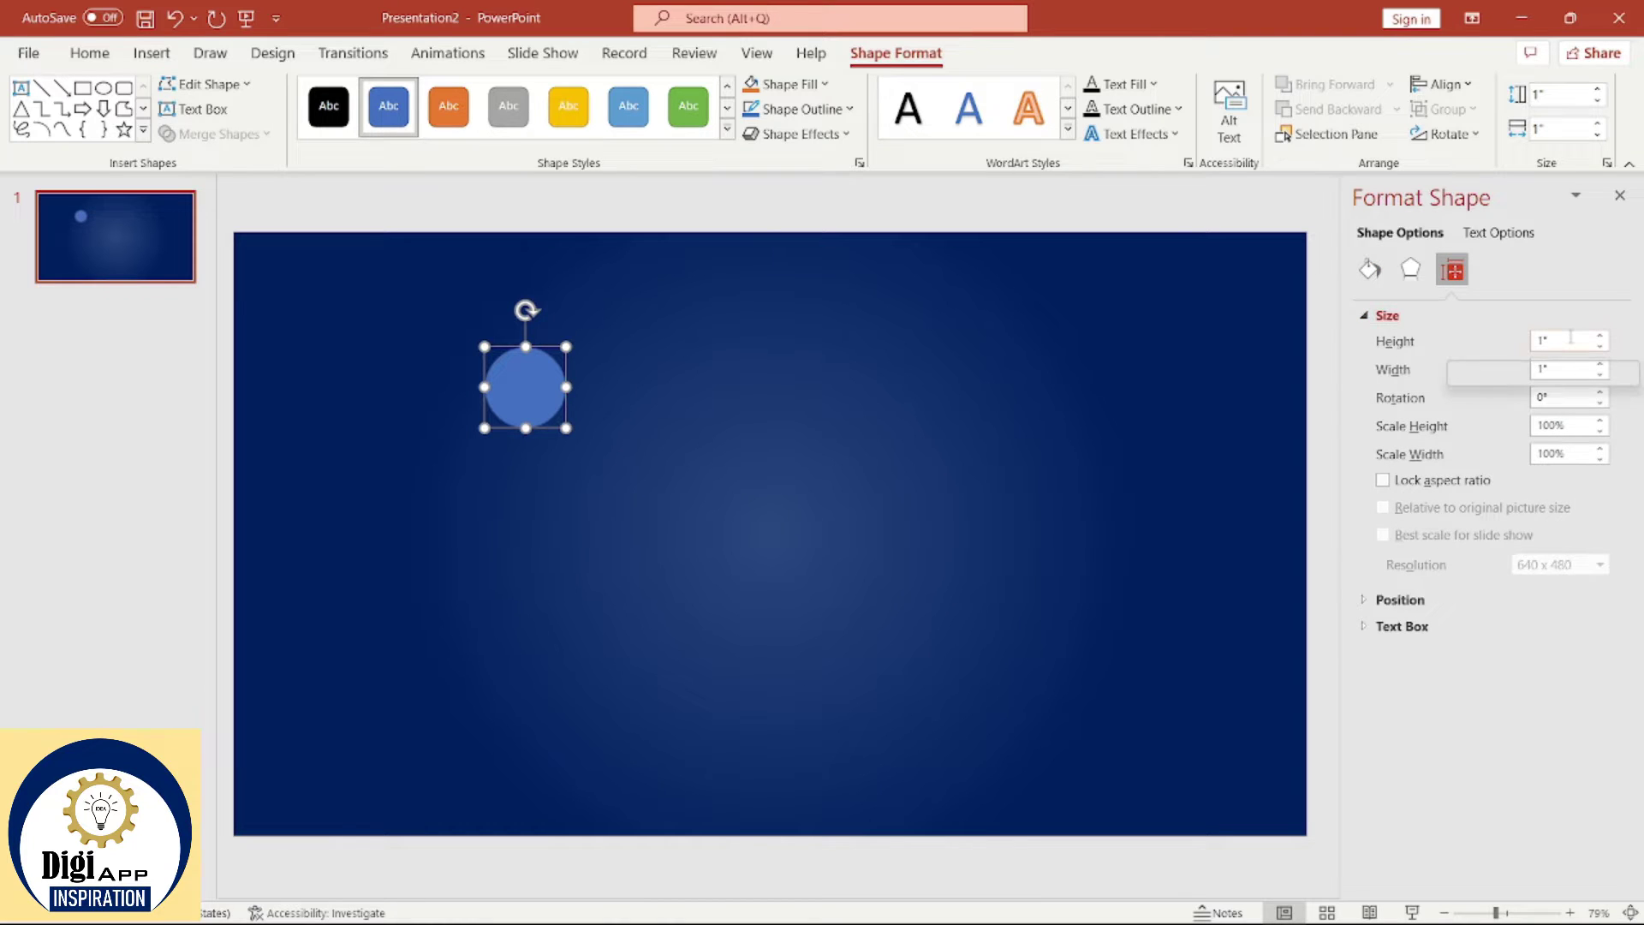
Step: Lock the aspect ratio and set the circle's height to 0.14 inches
key("Tab")
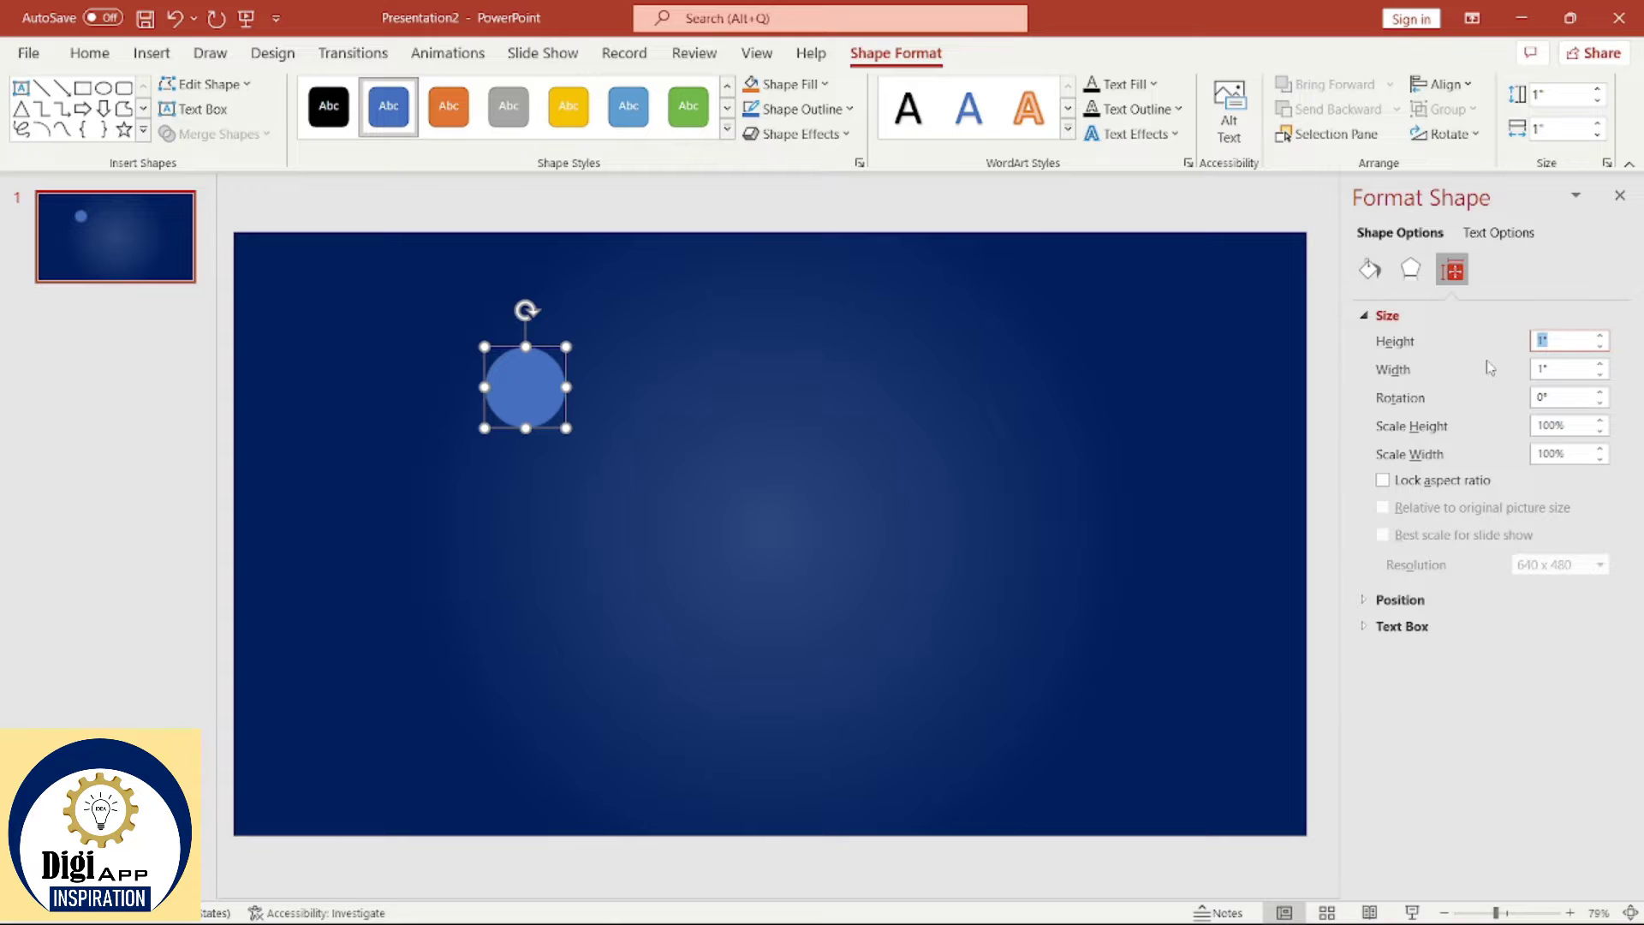
left_click(1384, 481)
left_click(1559, 341)
key("Return")
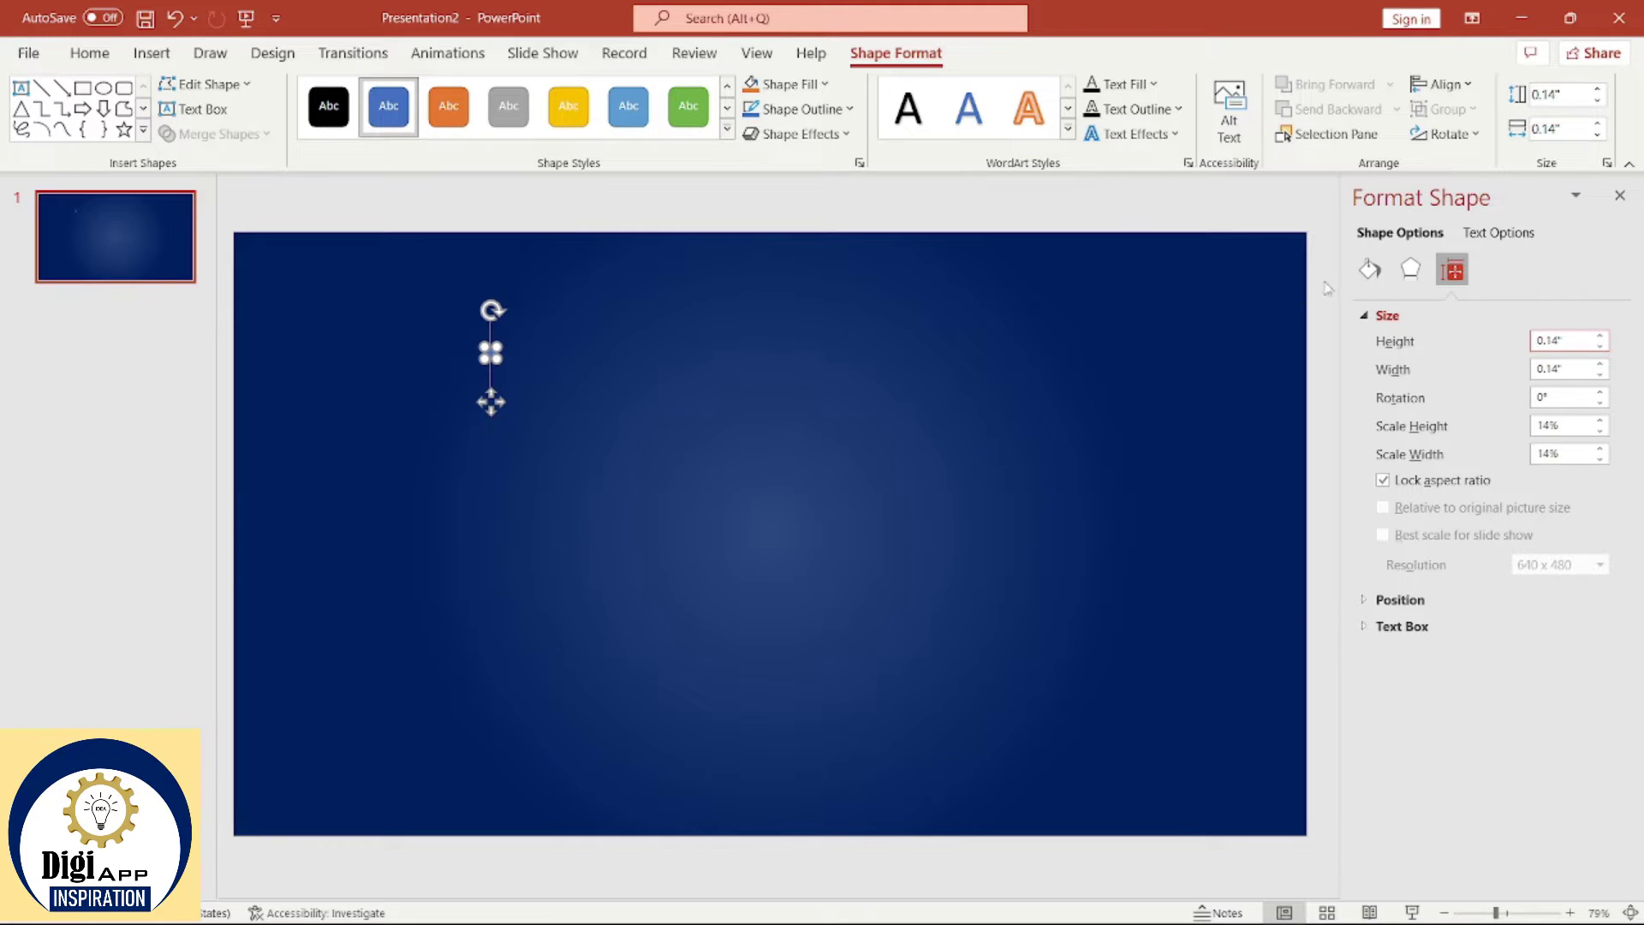
left_click(1369, 272)
Step: Set the dot to No line, zoom to about 206%, and move it slightly higher
left_click(1389, 577)
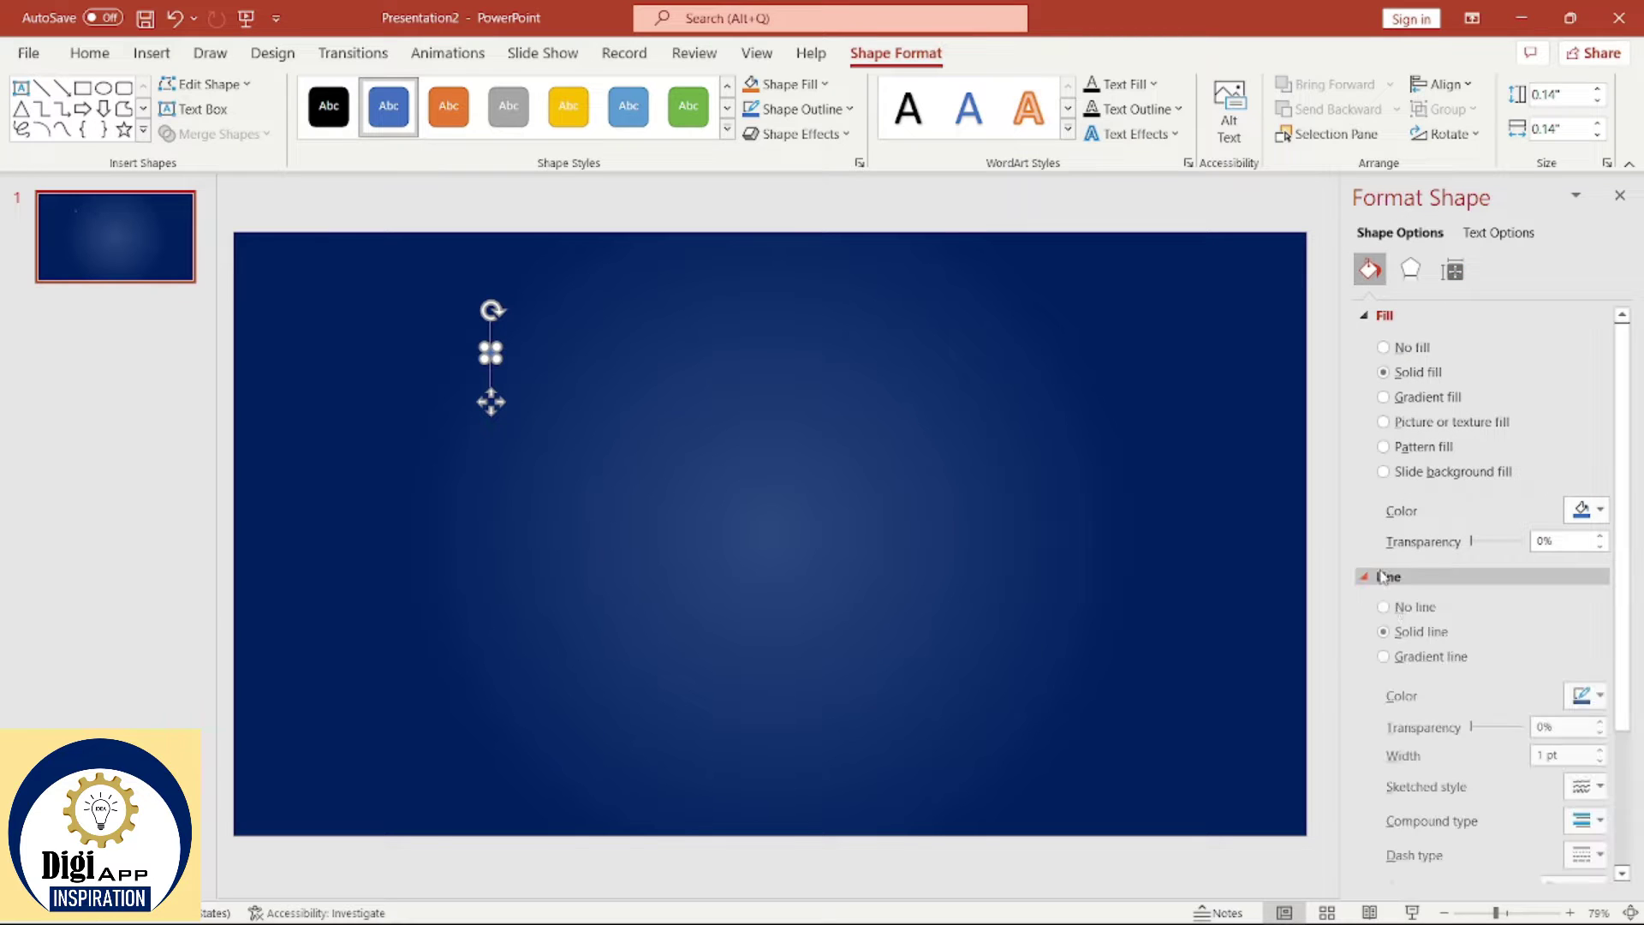
left_click(1387, 609)
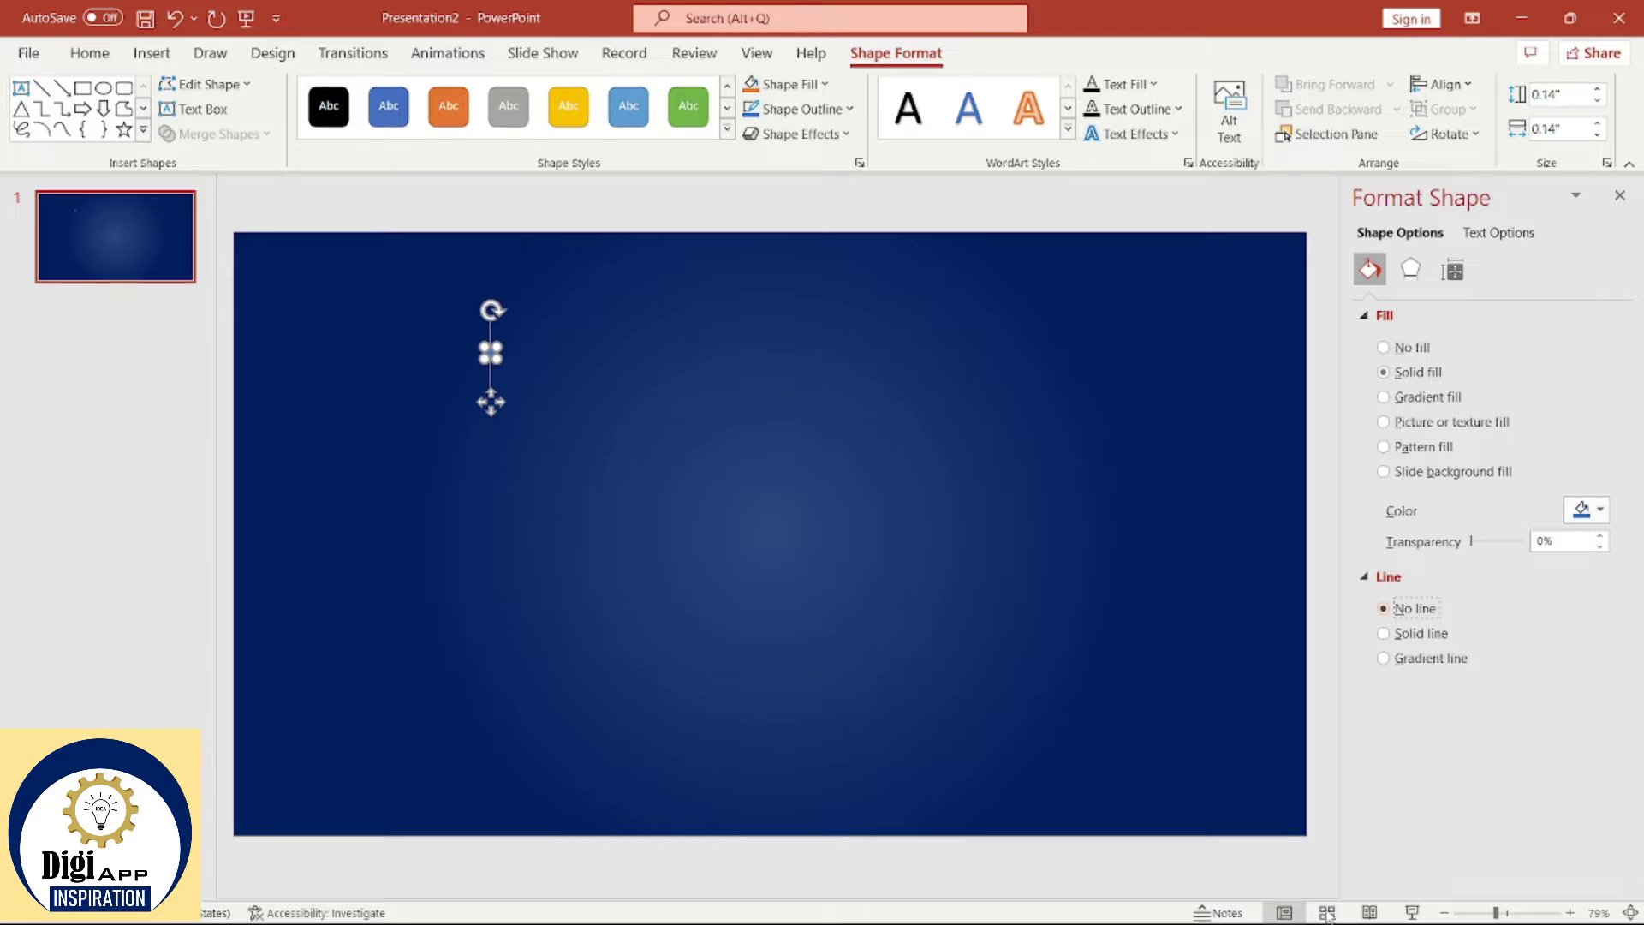
left_click_drag(1499, 912, 1522, 913)
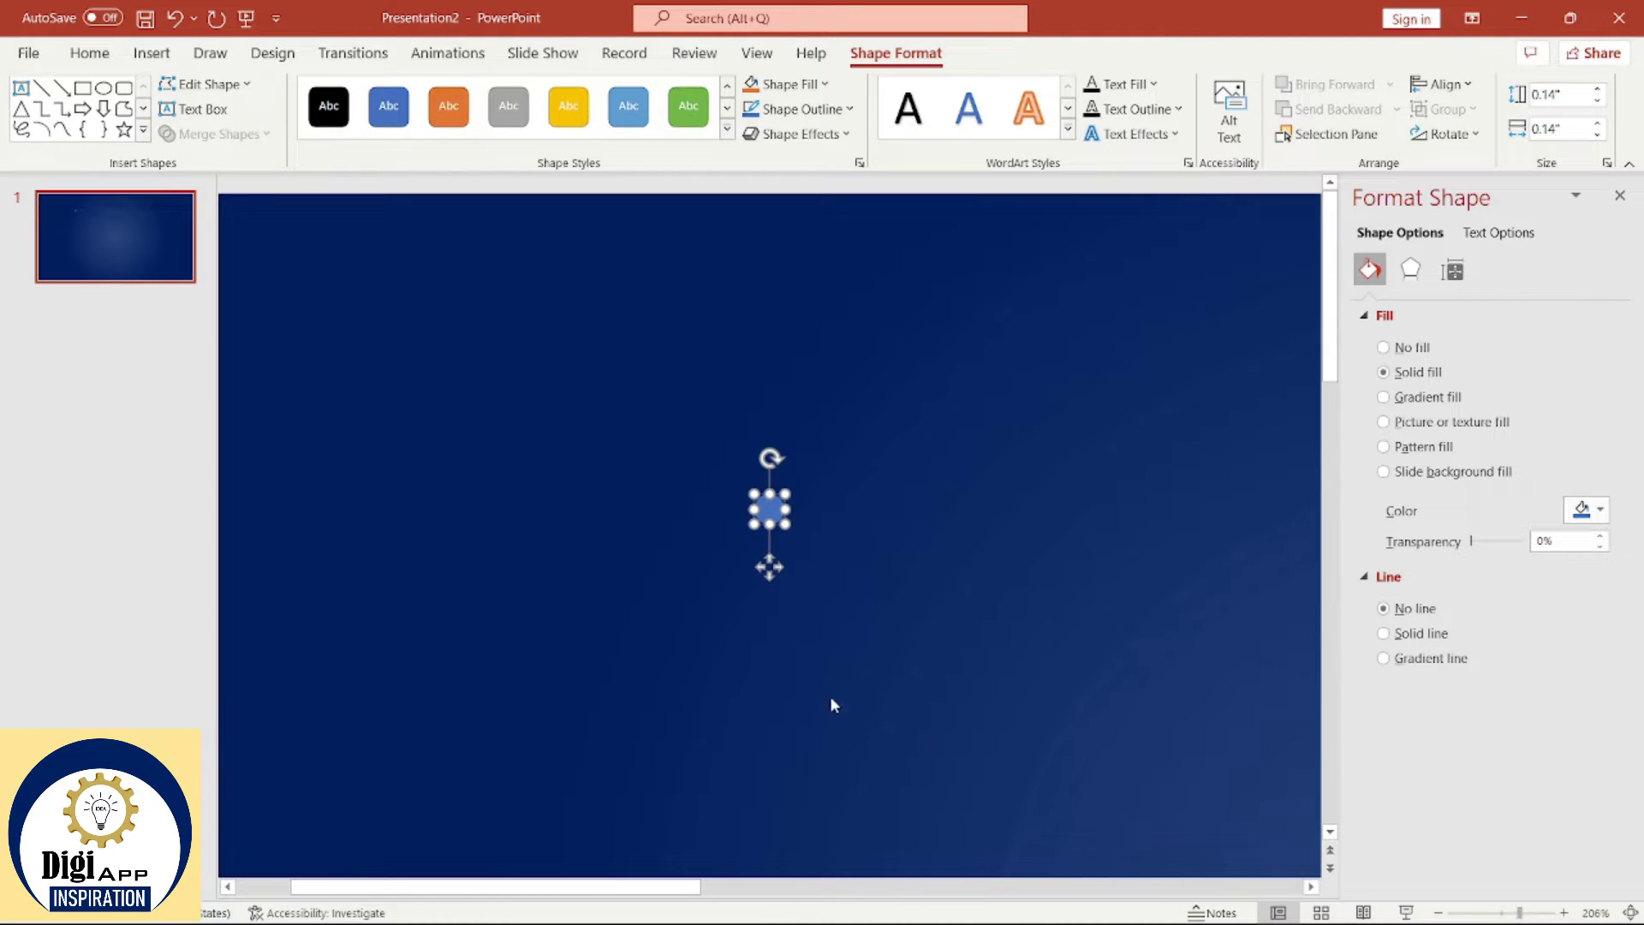
left_click(769, 491)
left_click_drag(768, 491, 745, 371)
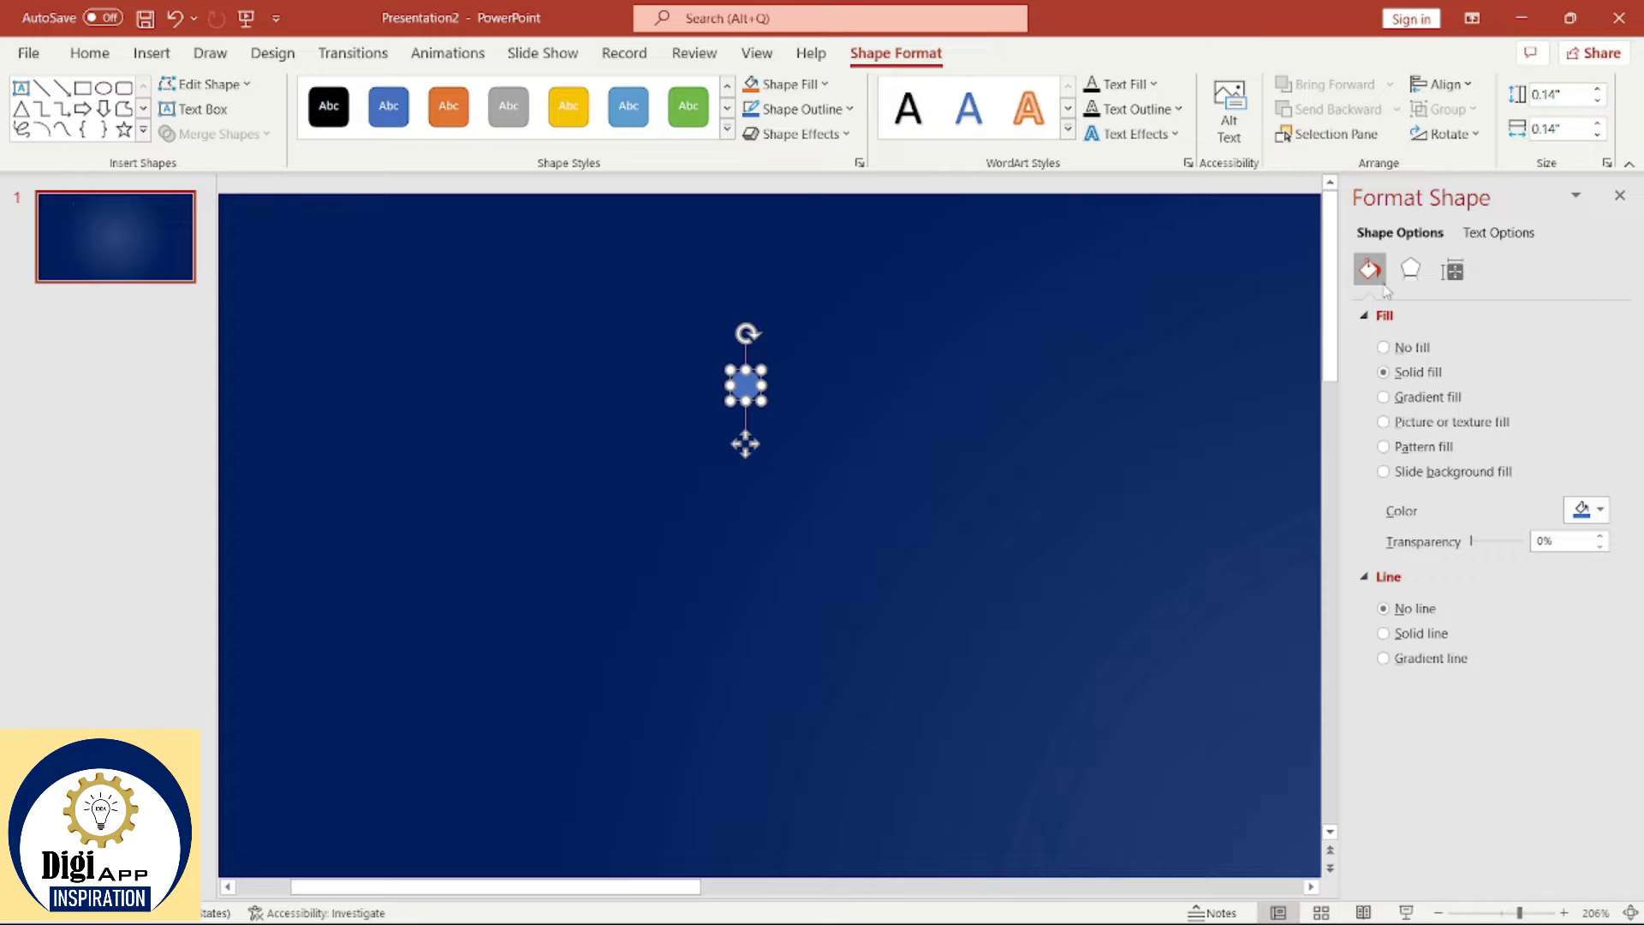
Step: Apply a radial gradient with an added stop, first stop 100% transparent, middle stop at 75%
left_click(1404, 403)
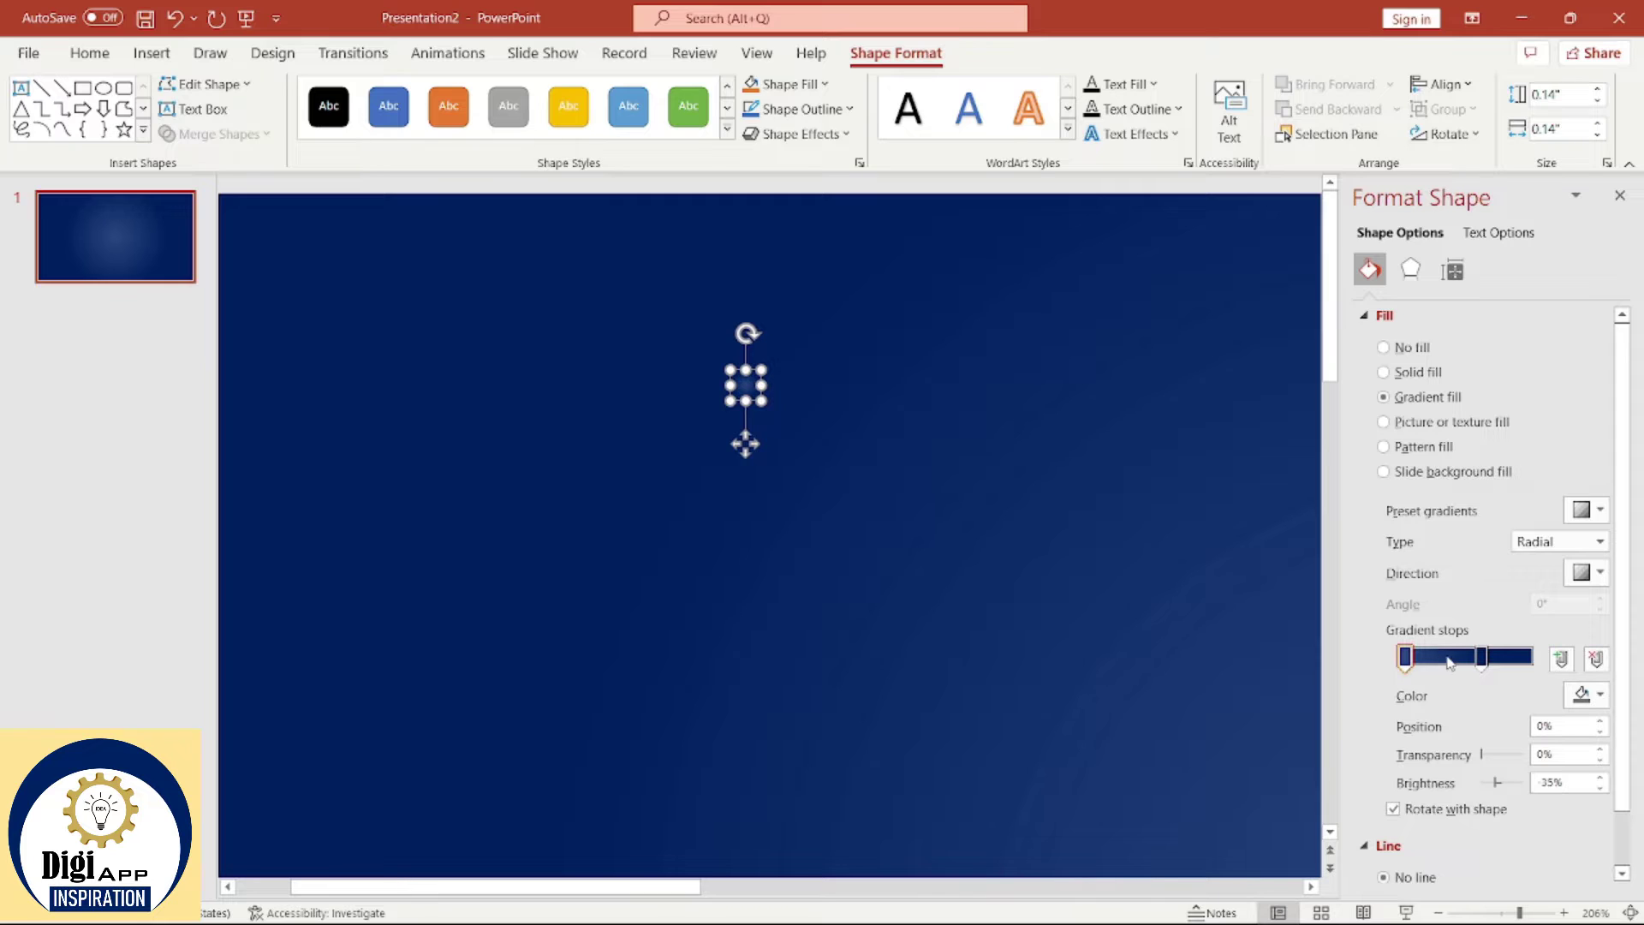
left_click_drag(1481, 657, 1534, 667)
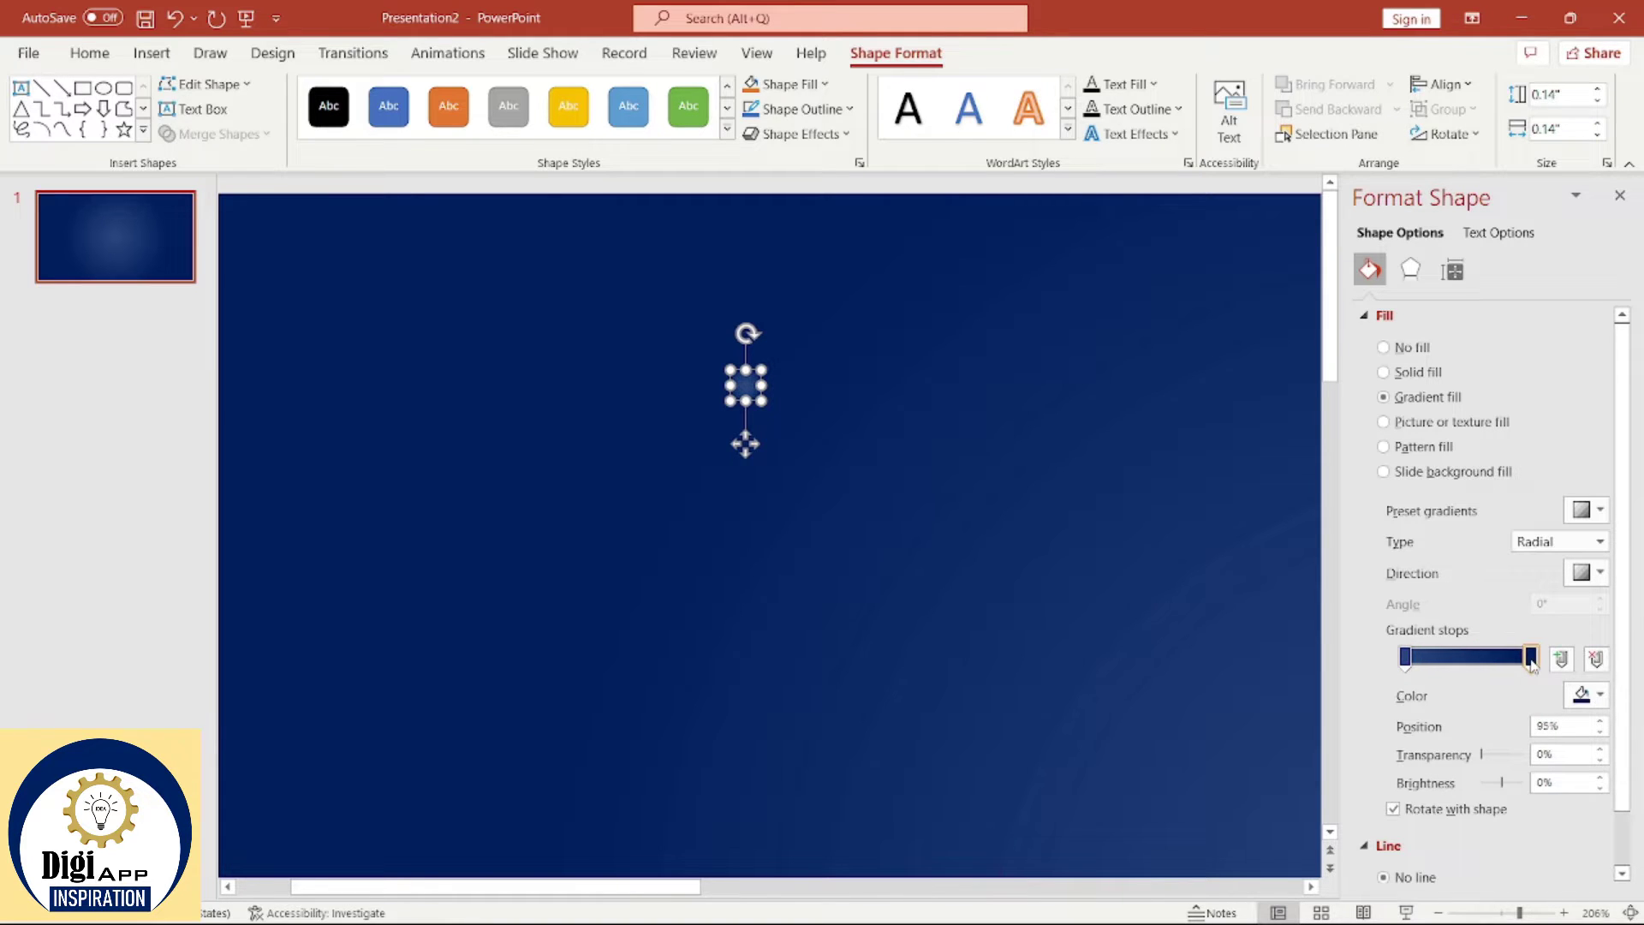
left_click(1469, 661)
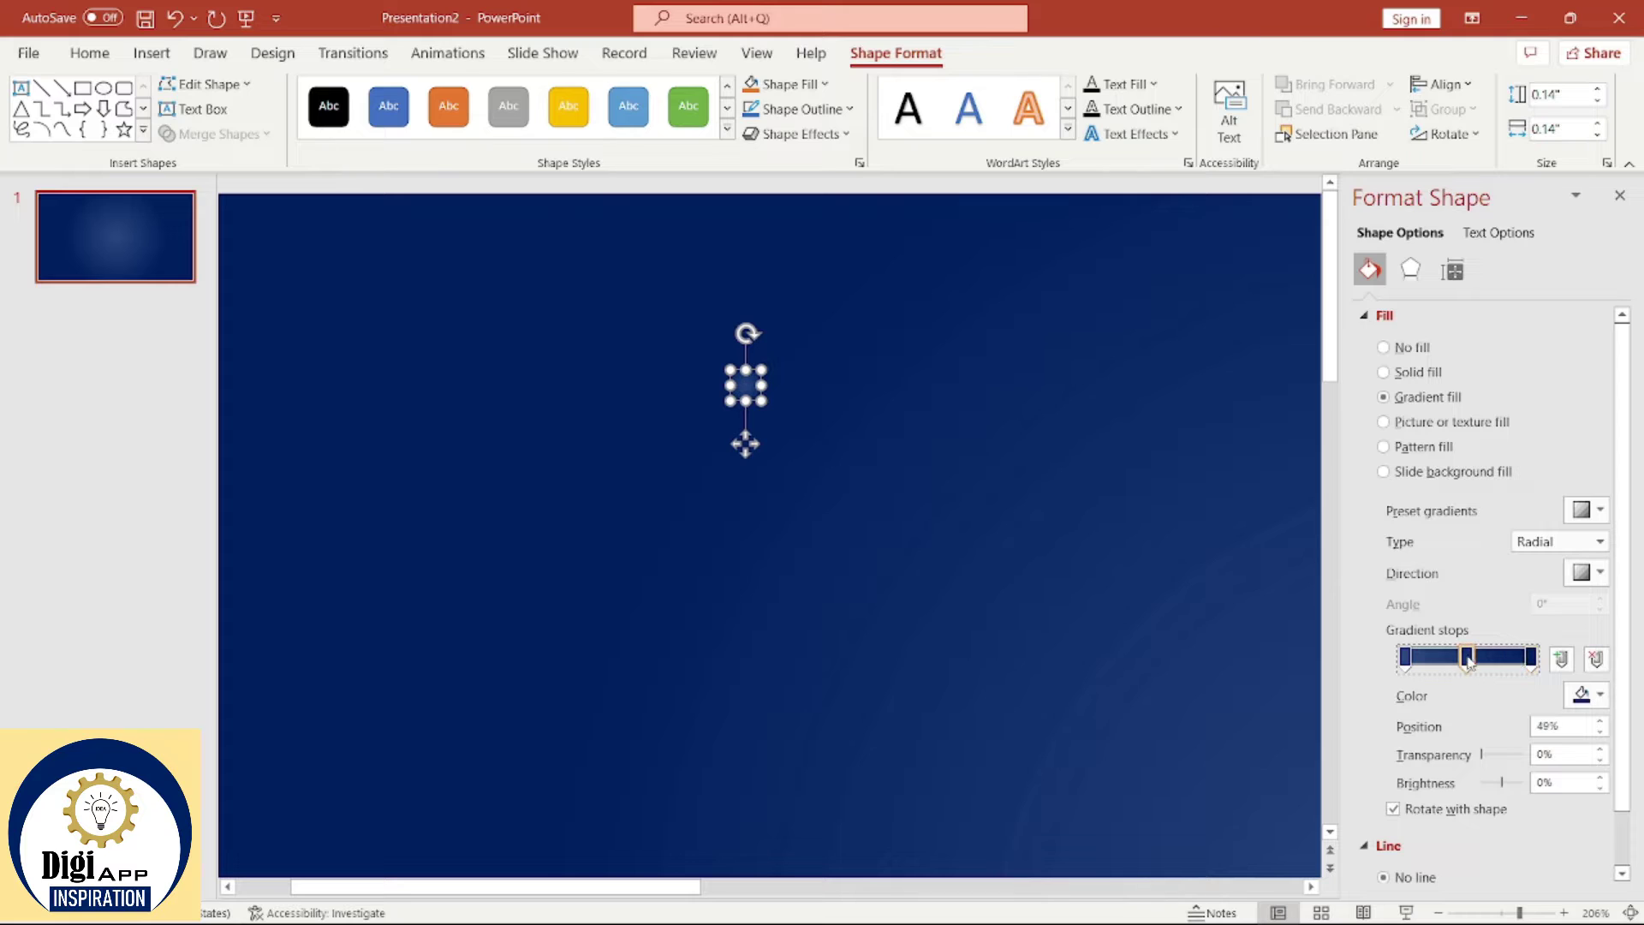
left_click(1405, 660)
left_click_drag(1483, 755, 1533, 754)
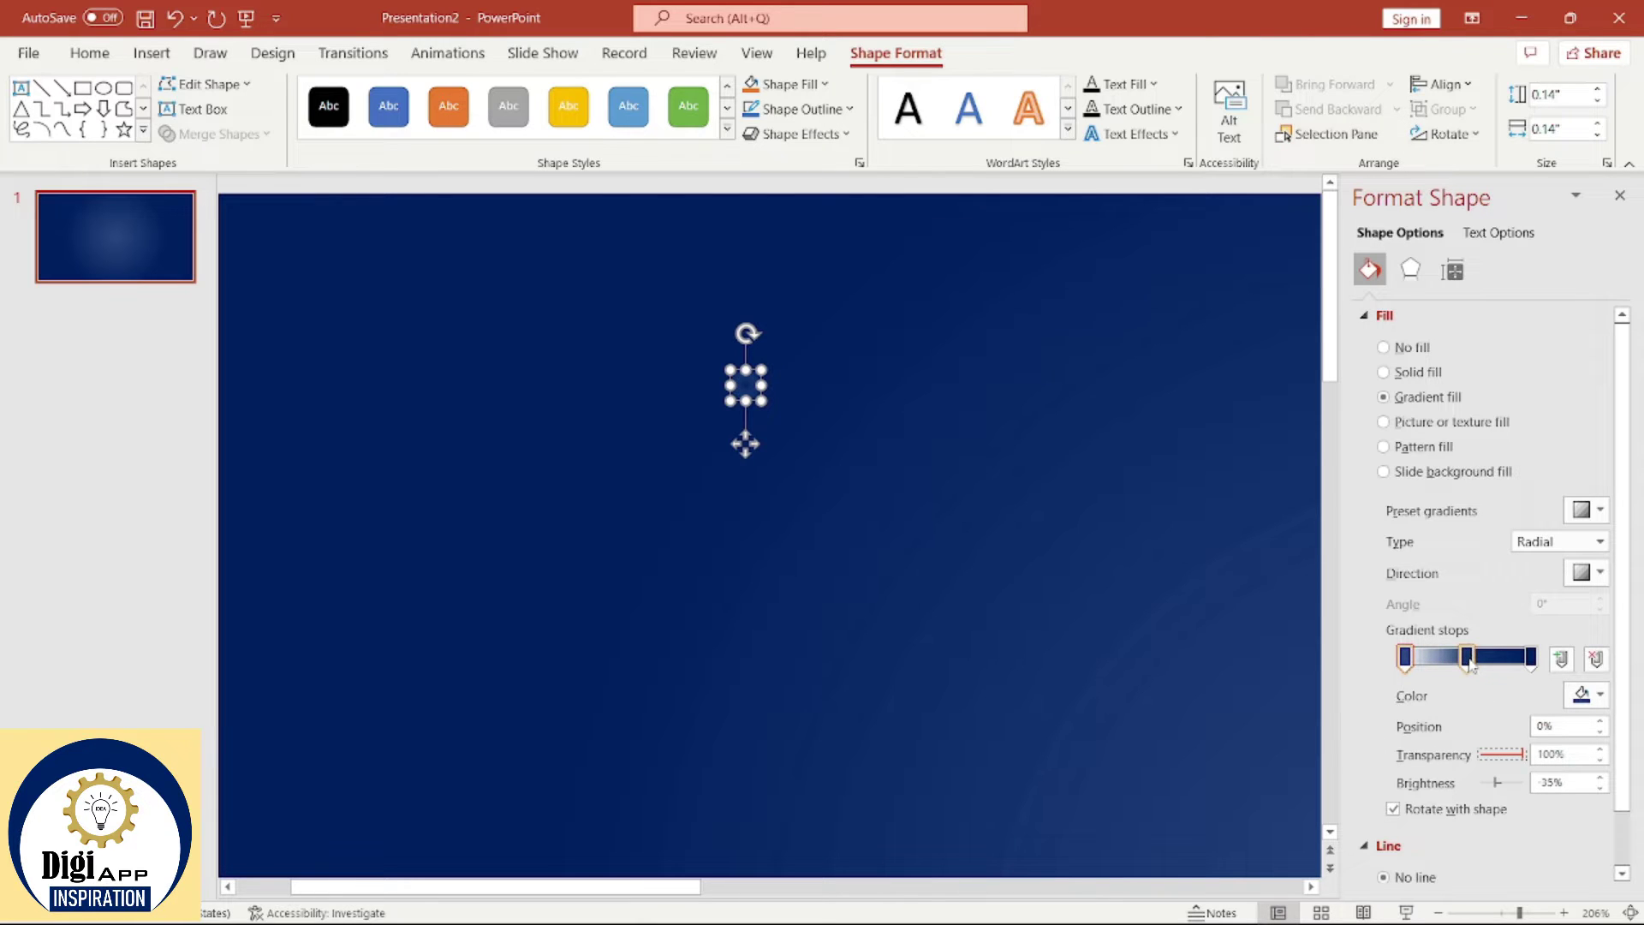
left_click_drag(1468, 657, 1525, 668)
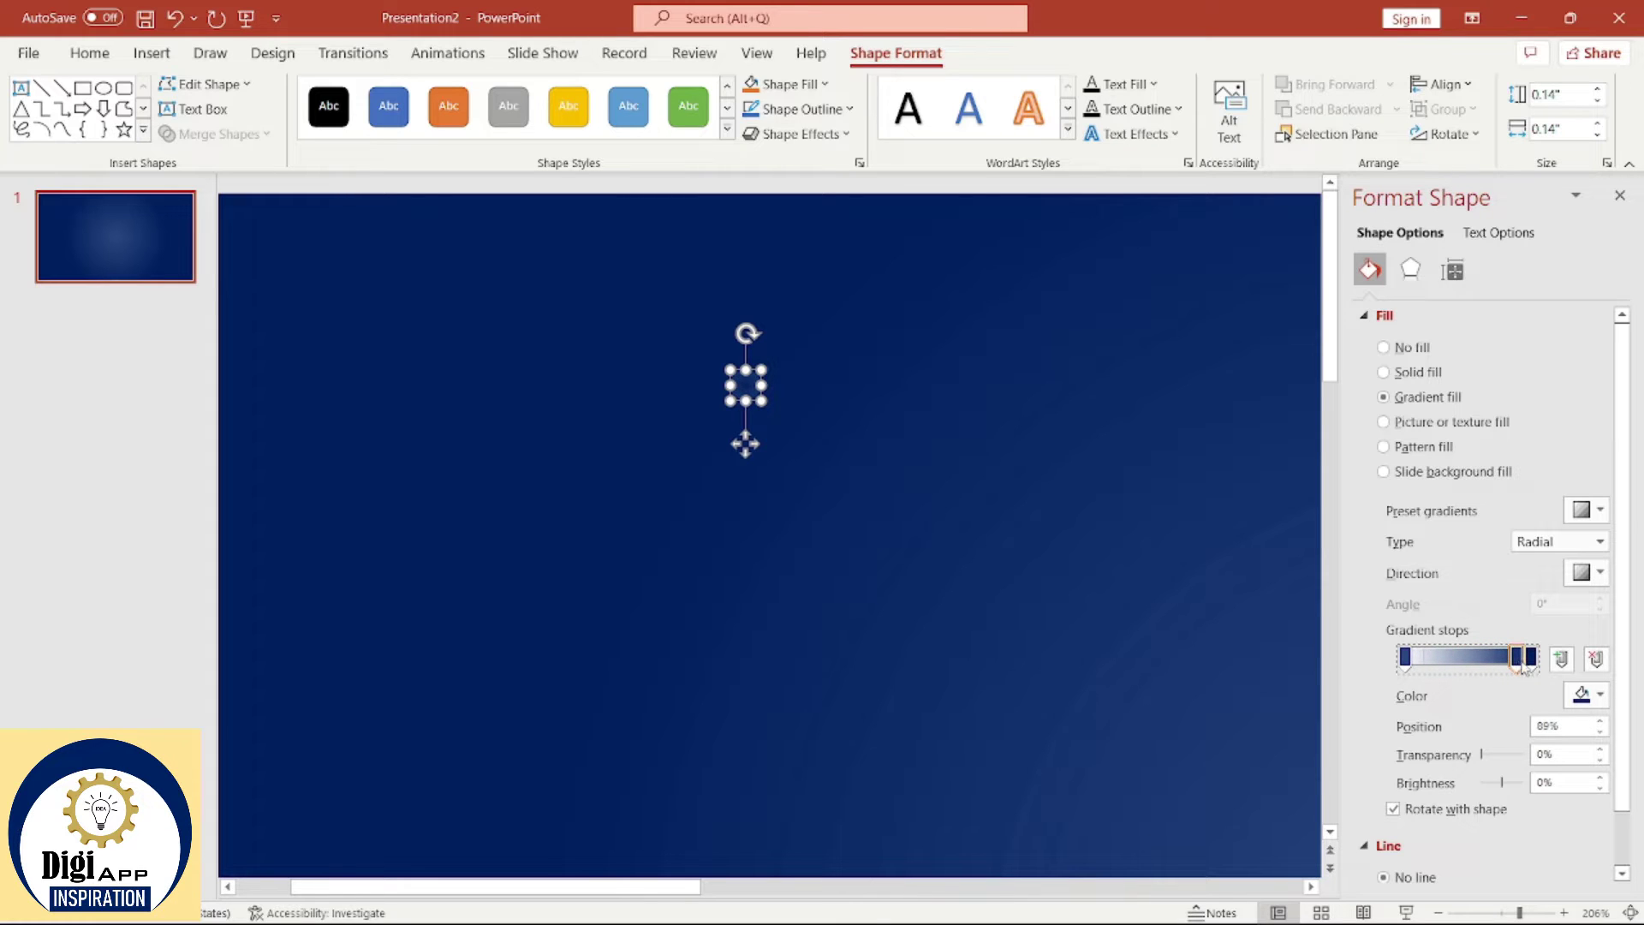
Step: Colour the gradient stops White, Darker 5% and White, moving the transparent stop to 32%
left_click(1601, 696)
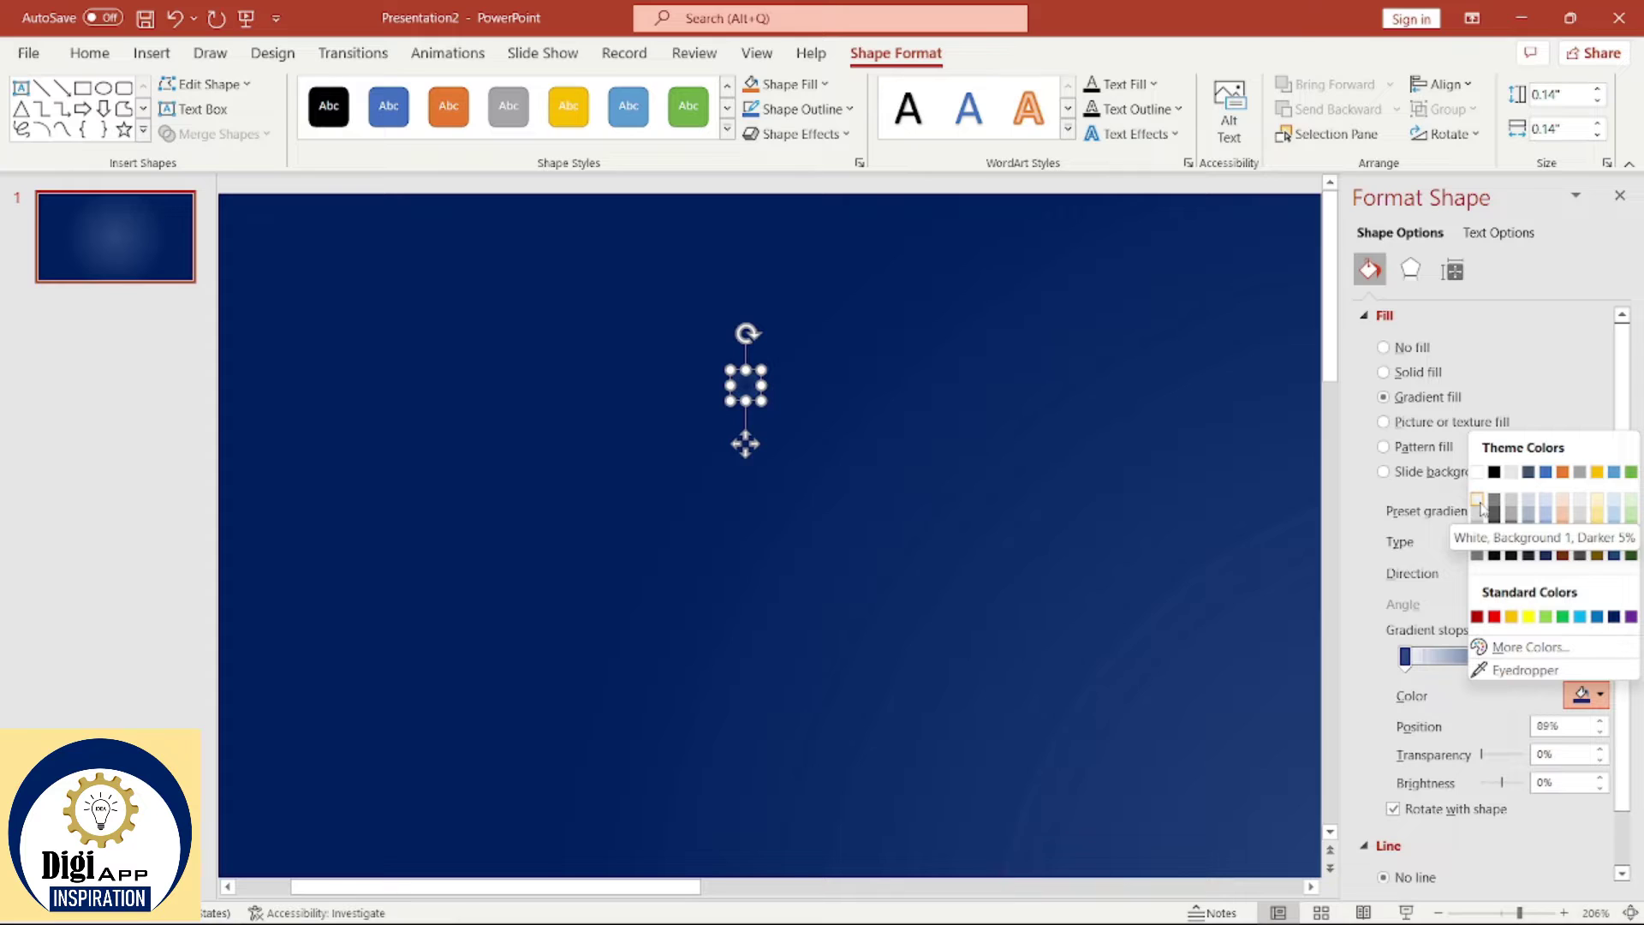
left_click(1478, 503)
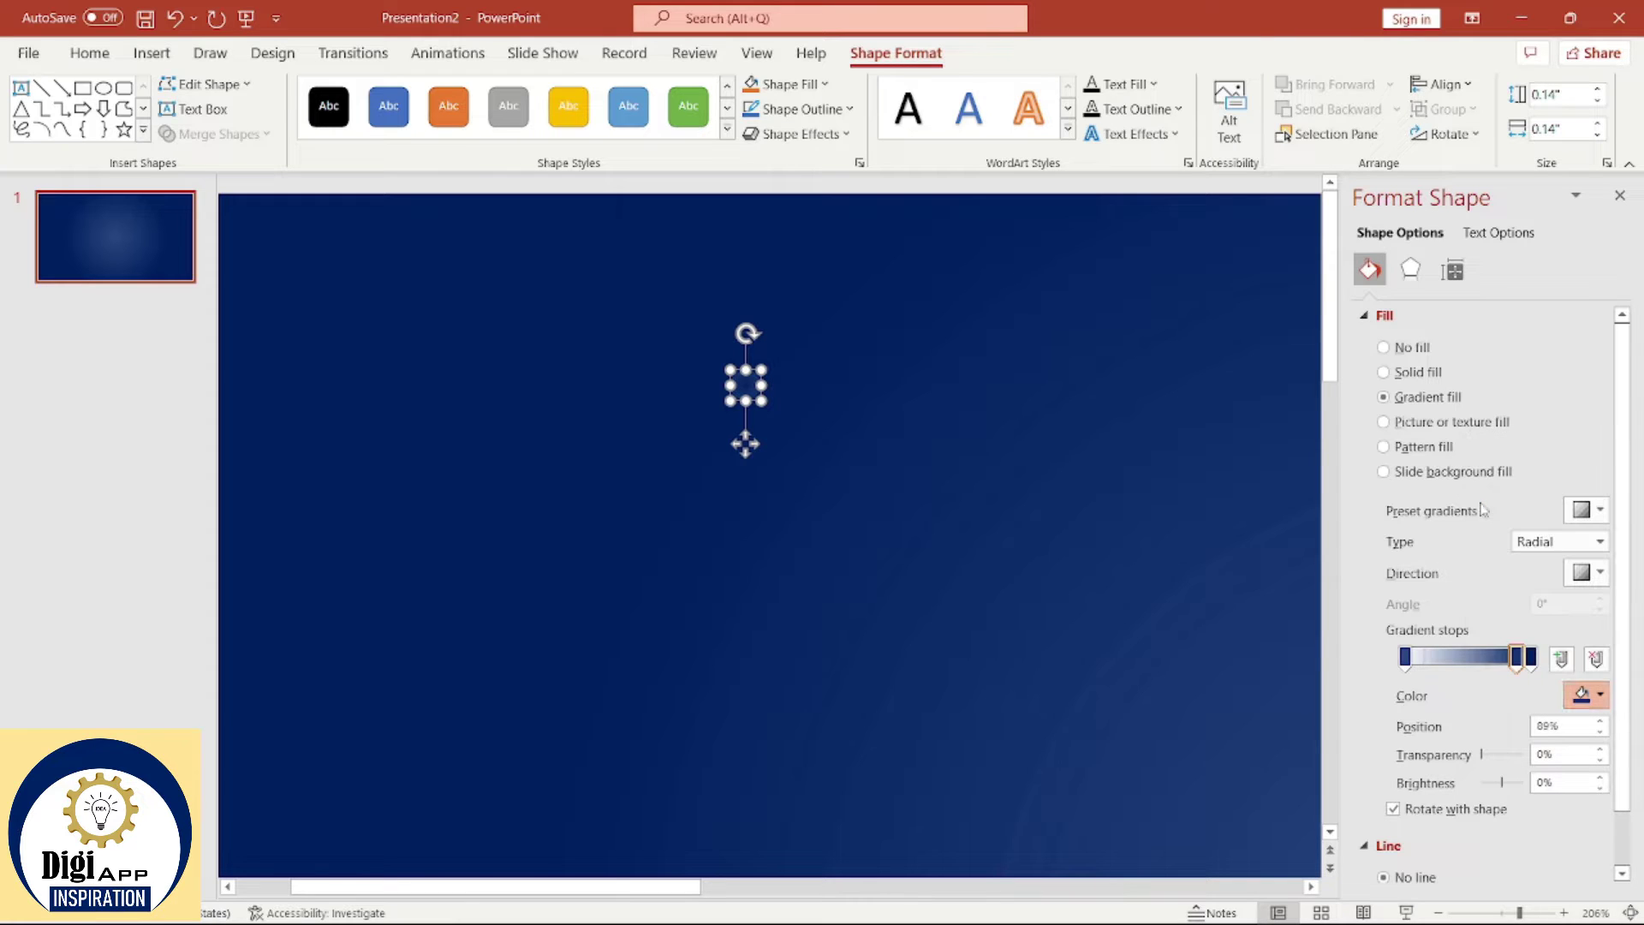
left_click(1532, 659)
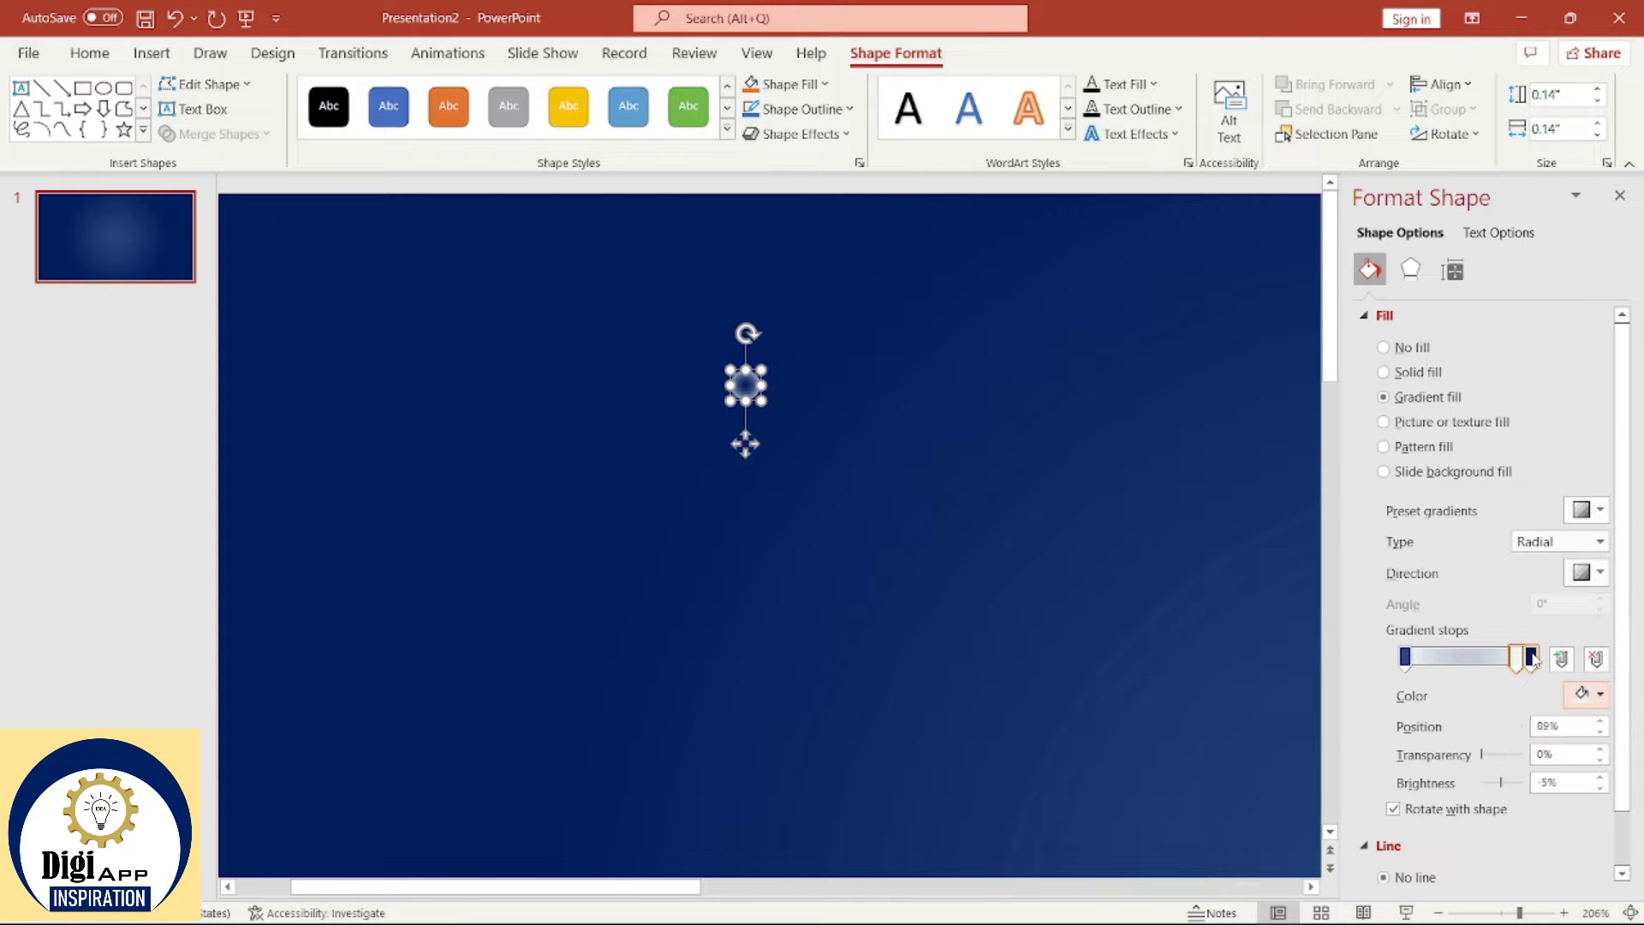
left_click(1589, 695)
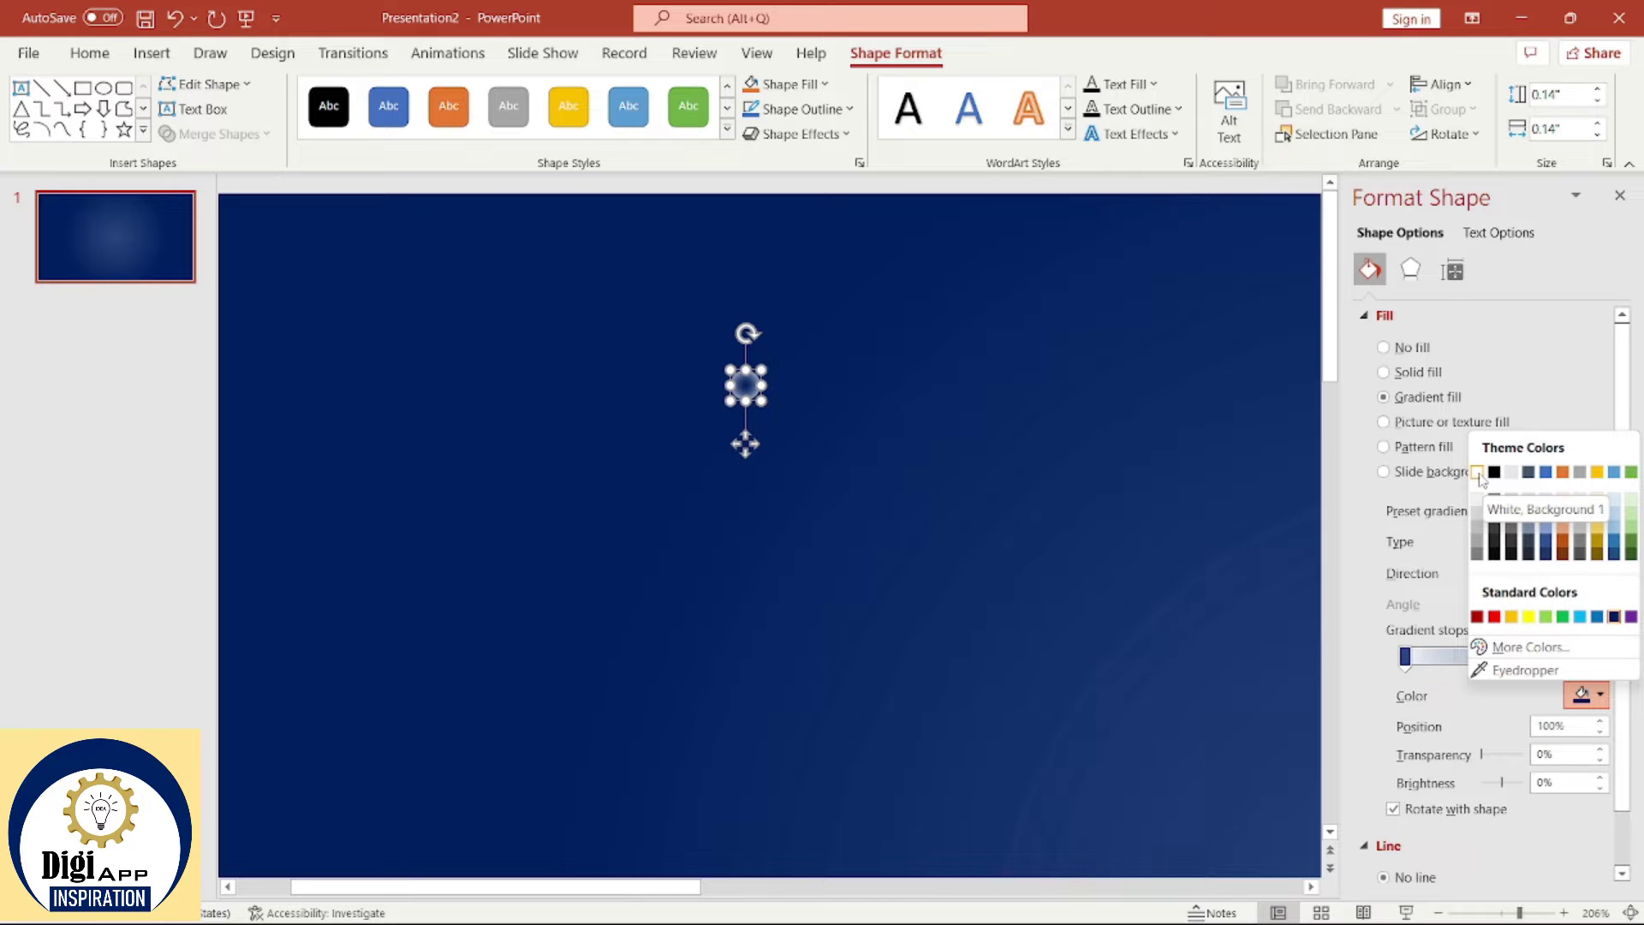
left_click(1478, 472)
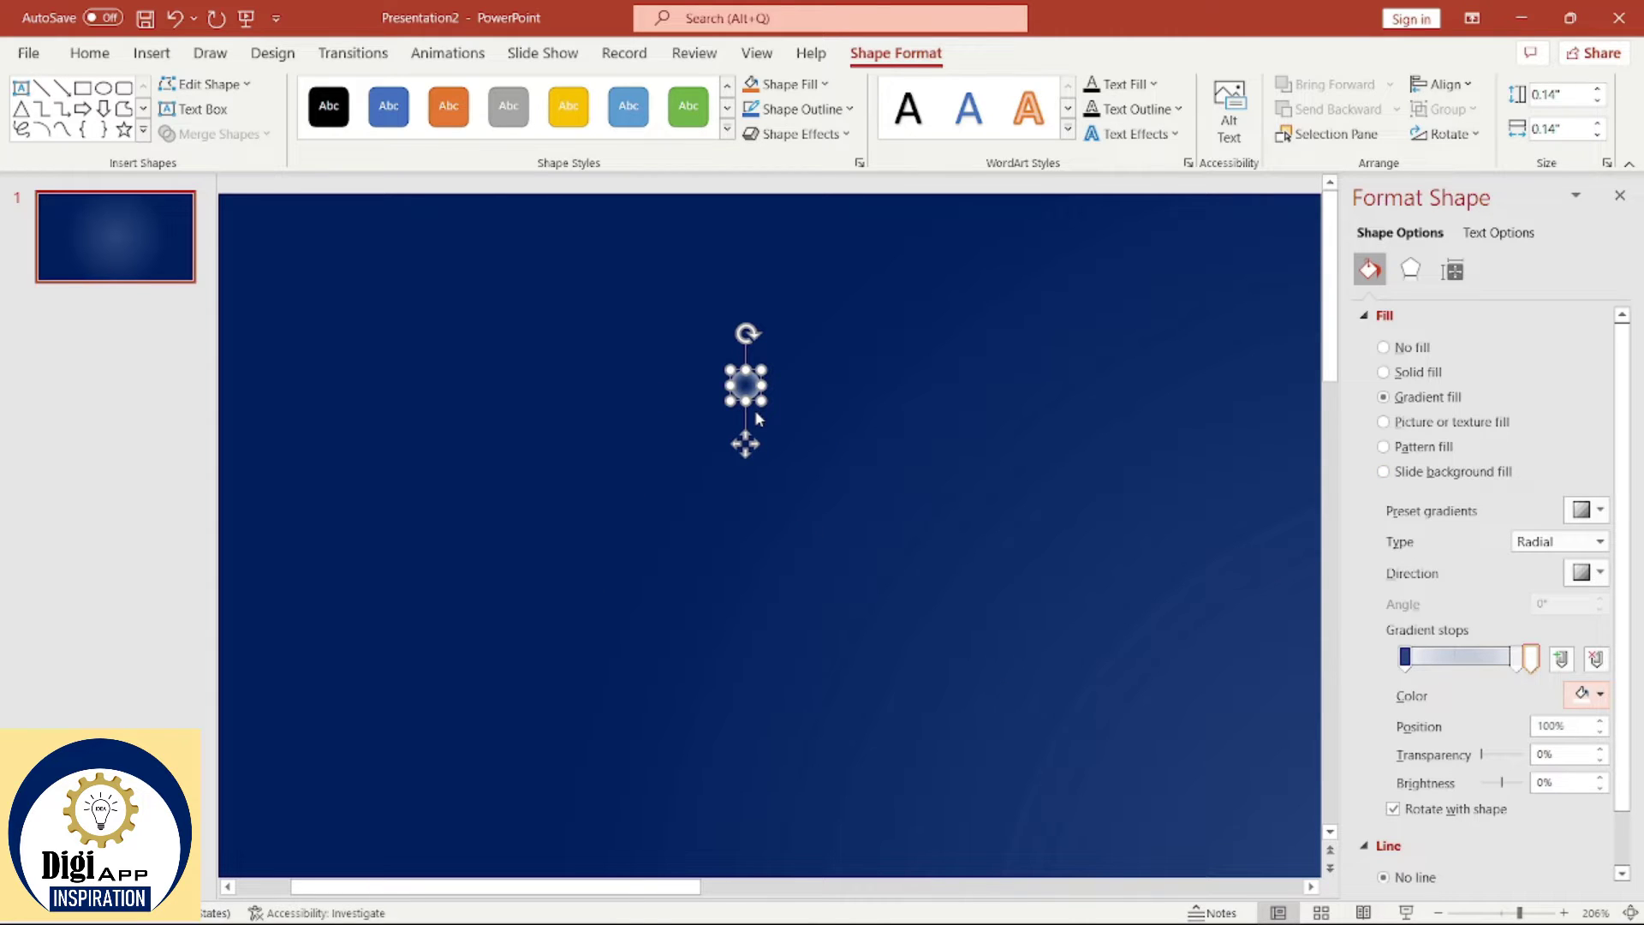
left_click(1406, 657)
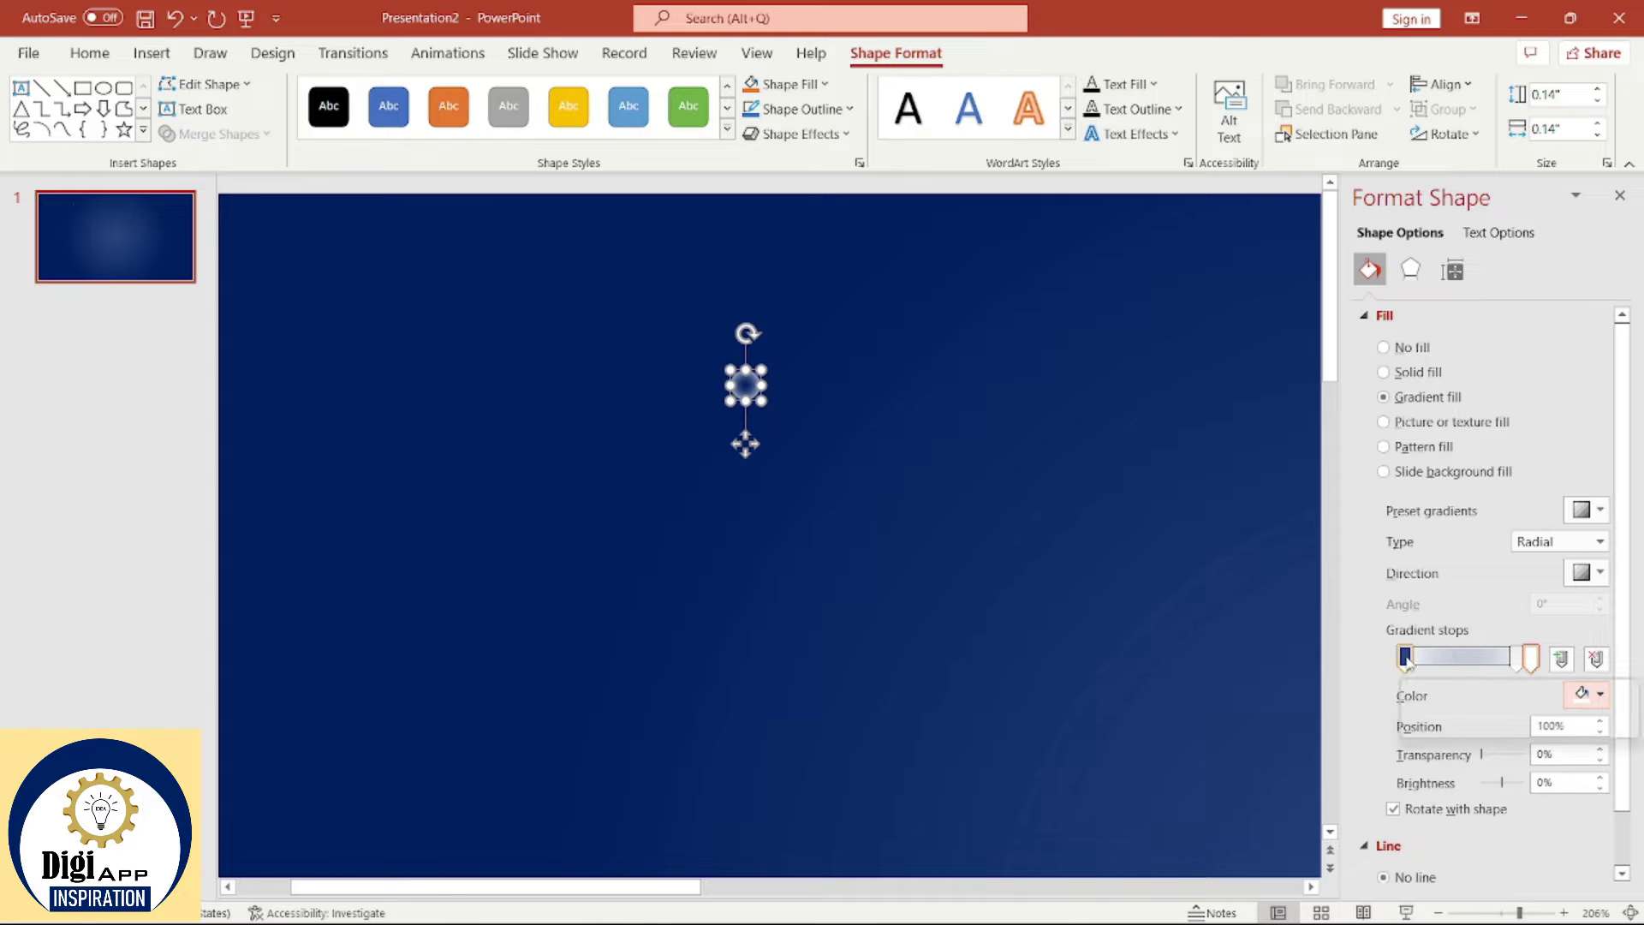
left_click_drag(1406, 657, 1471, 665)
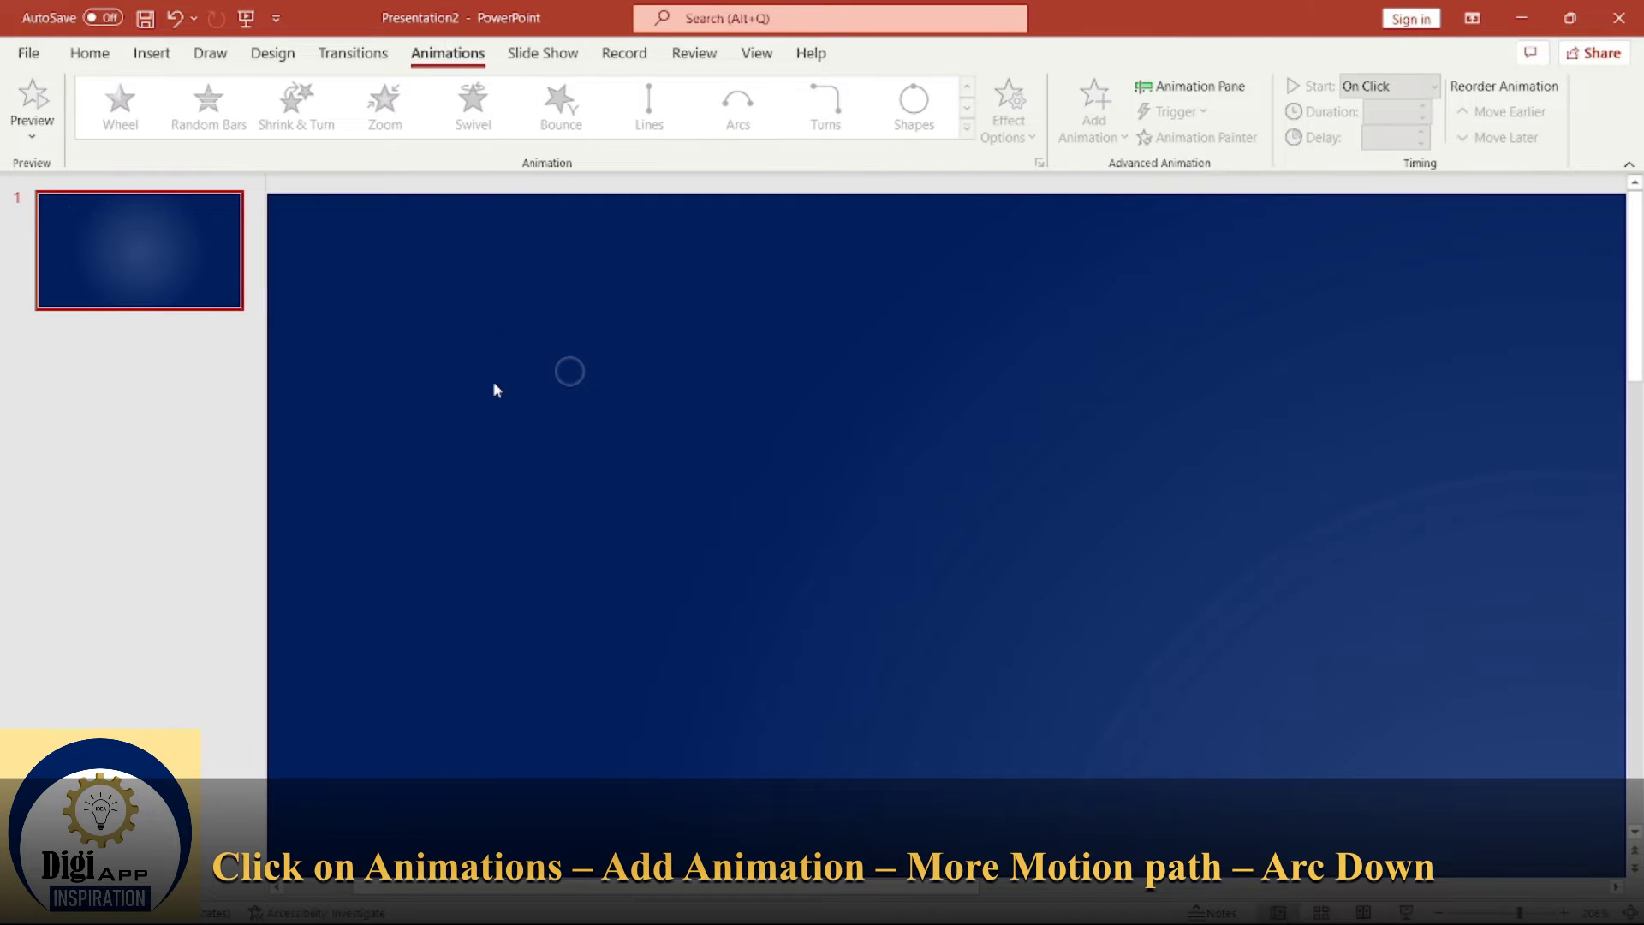
Step: Give the dot a shorter, shallower Arc Down motion path and show the Animation Pane
left_click_drag(498, 302, 613, 433)
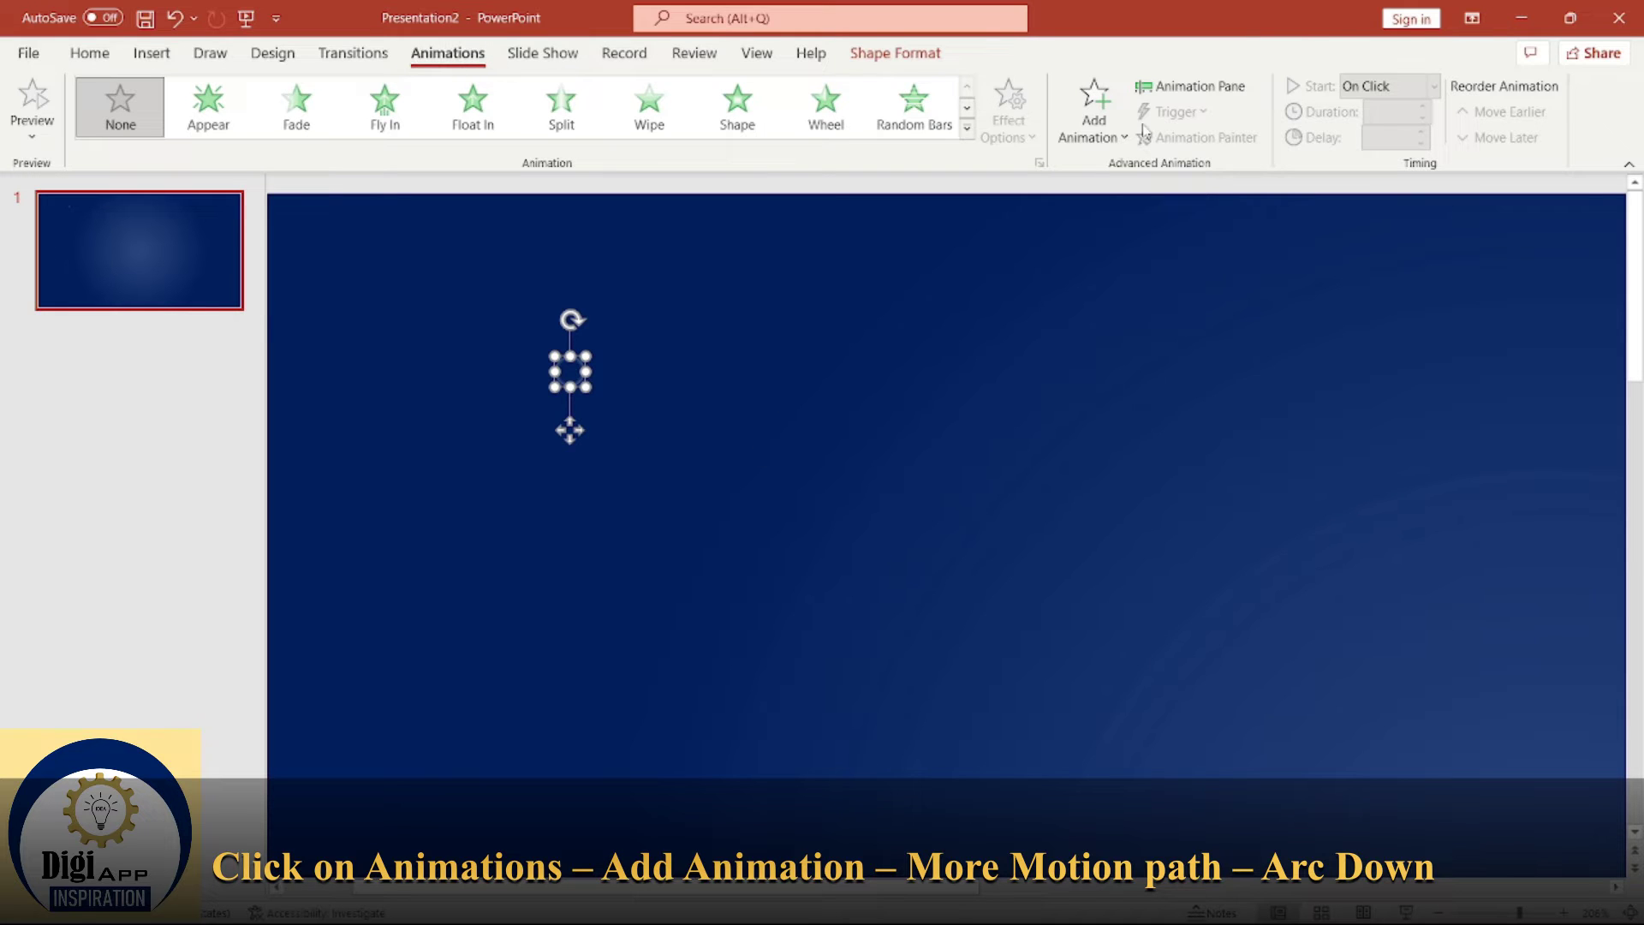
left_click(1115, 125)
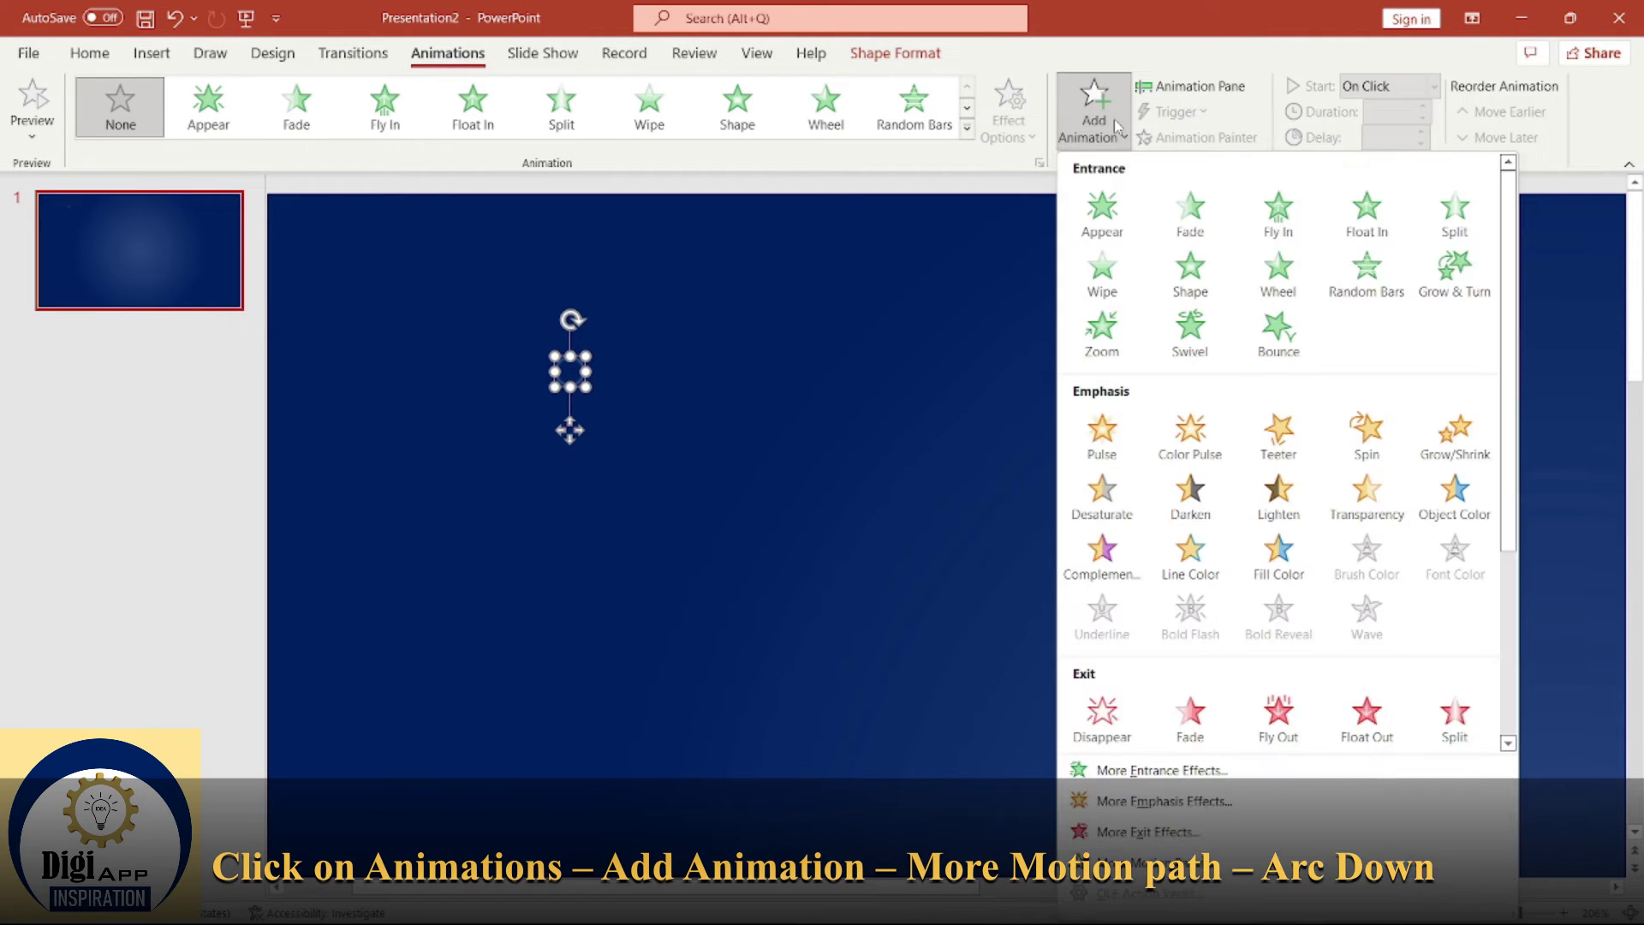
left_click(1148, 863)
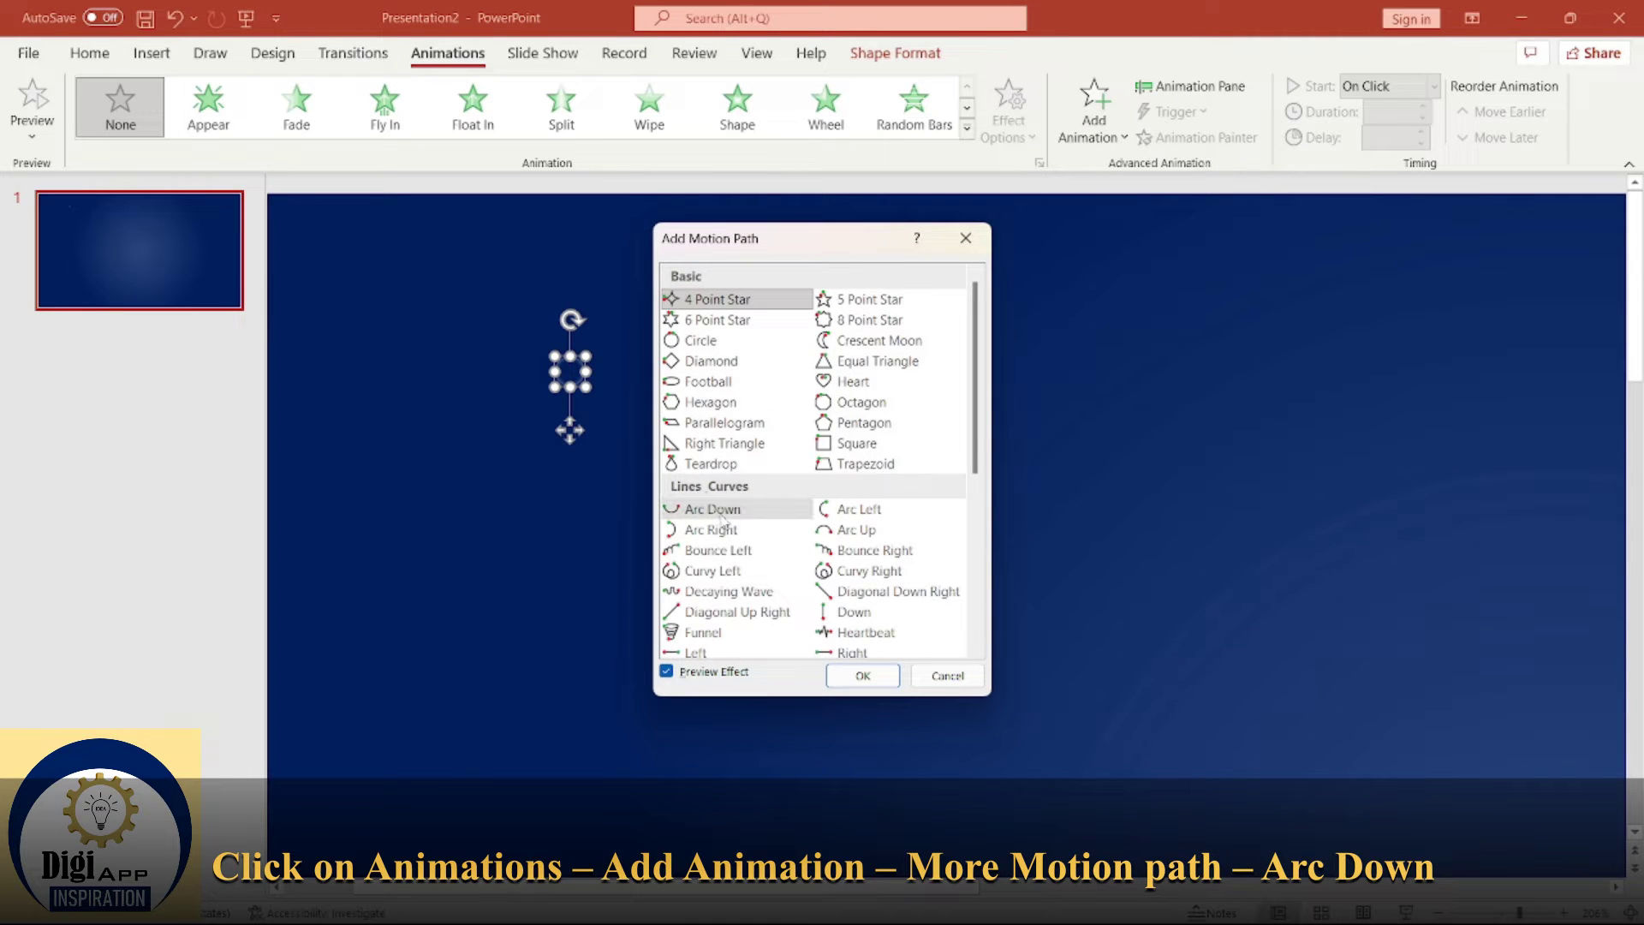
left_click(731, 514)
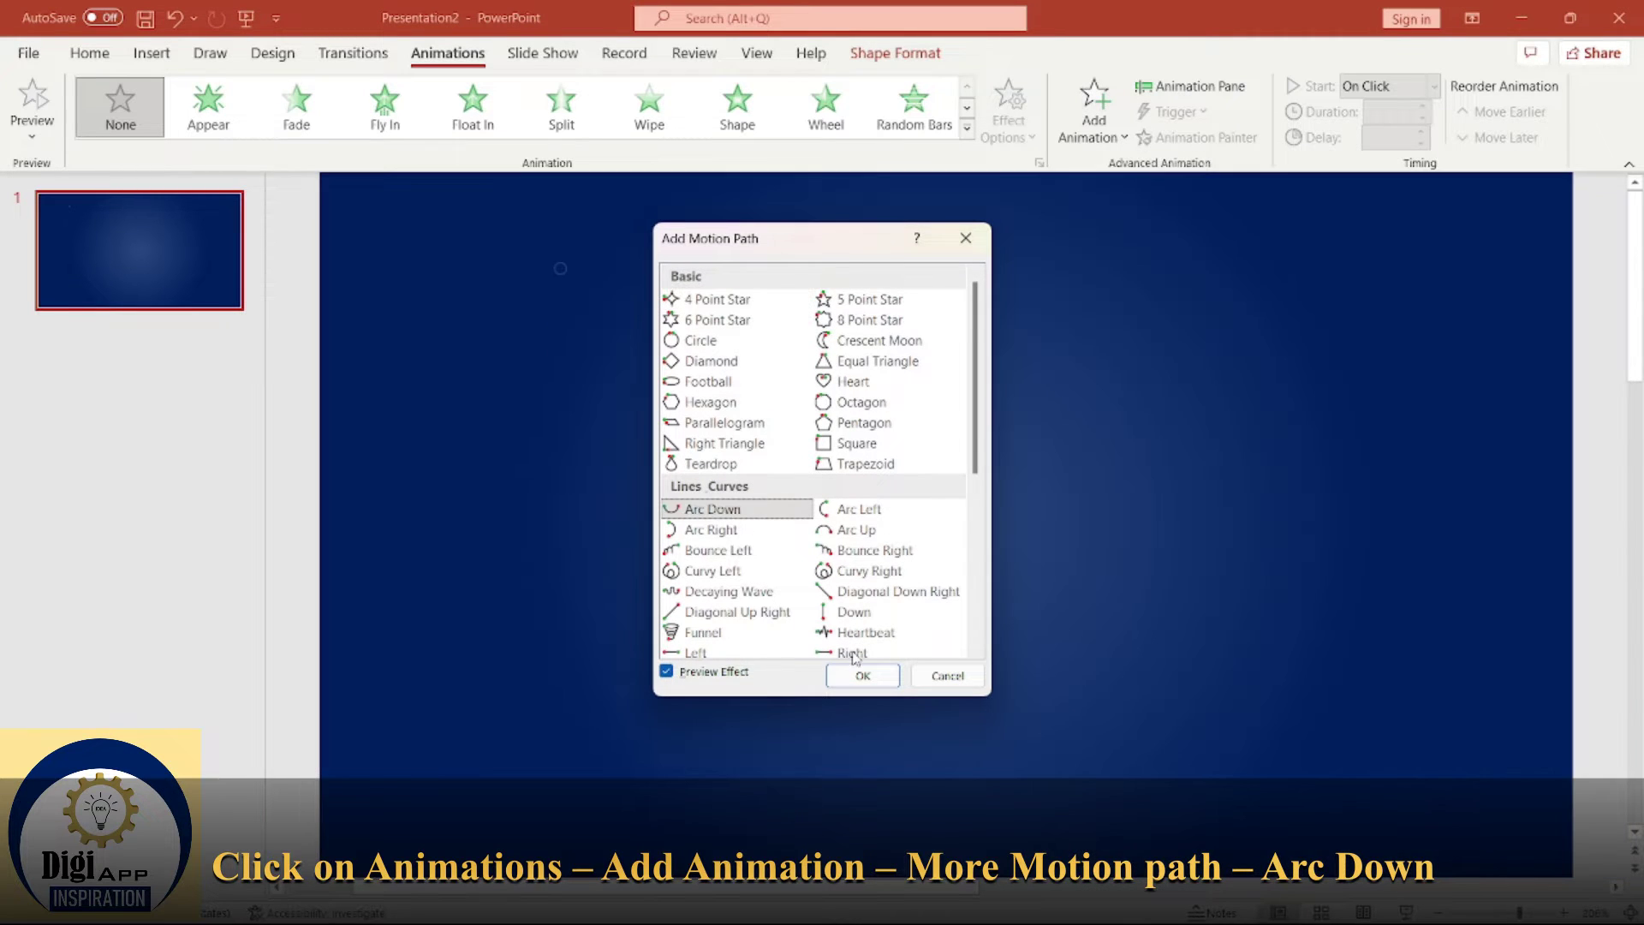
left_click(863, 676)
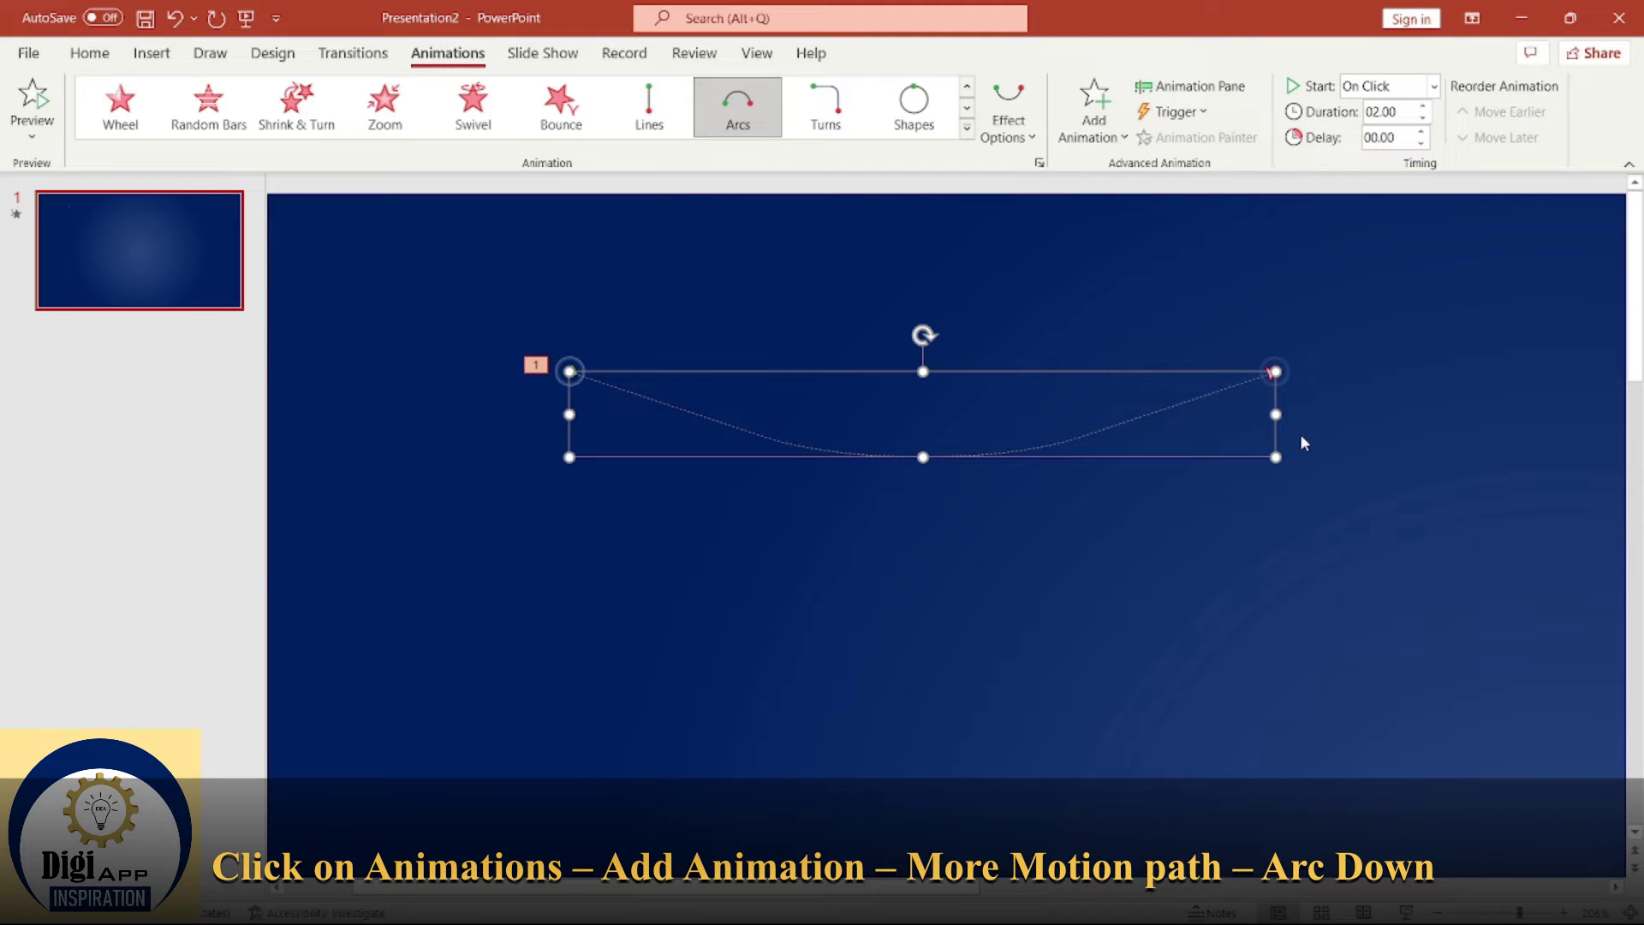
left_click_drag(1276, 415, 777, 406)
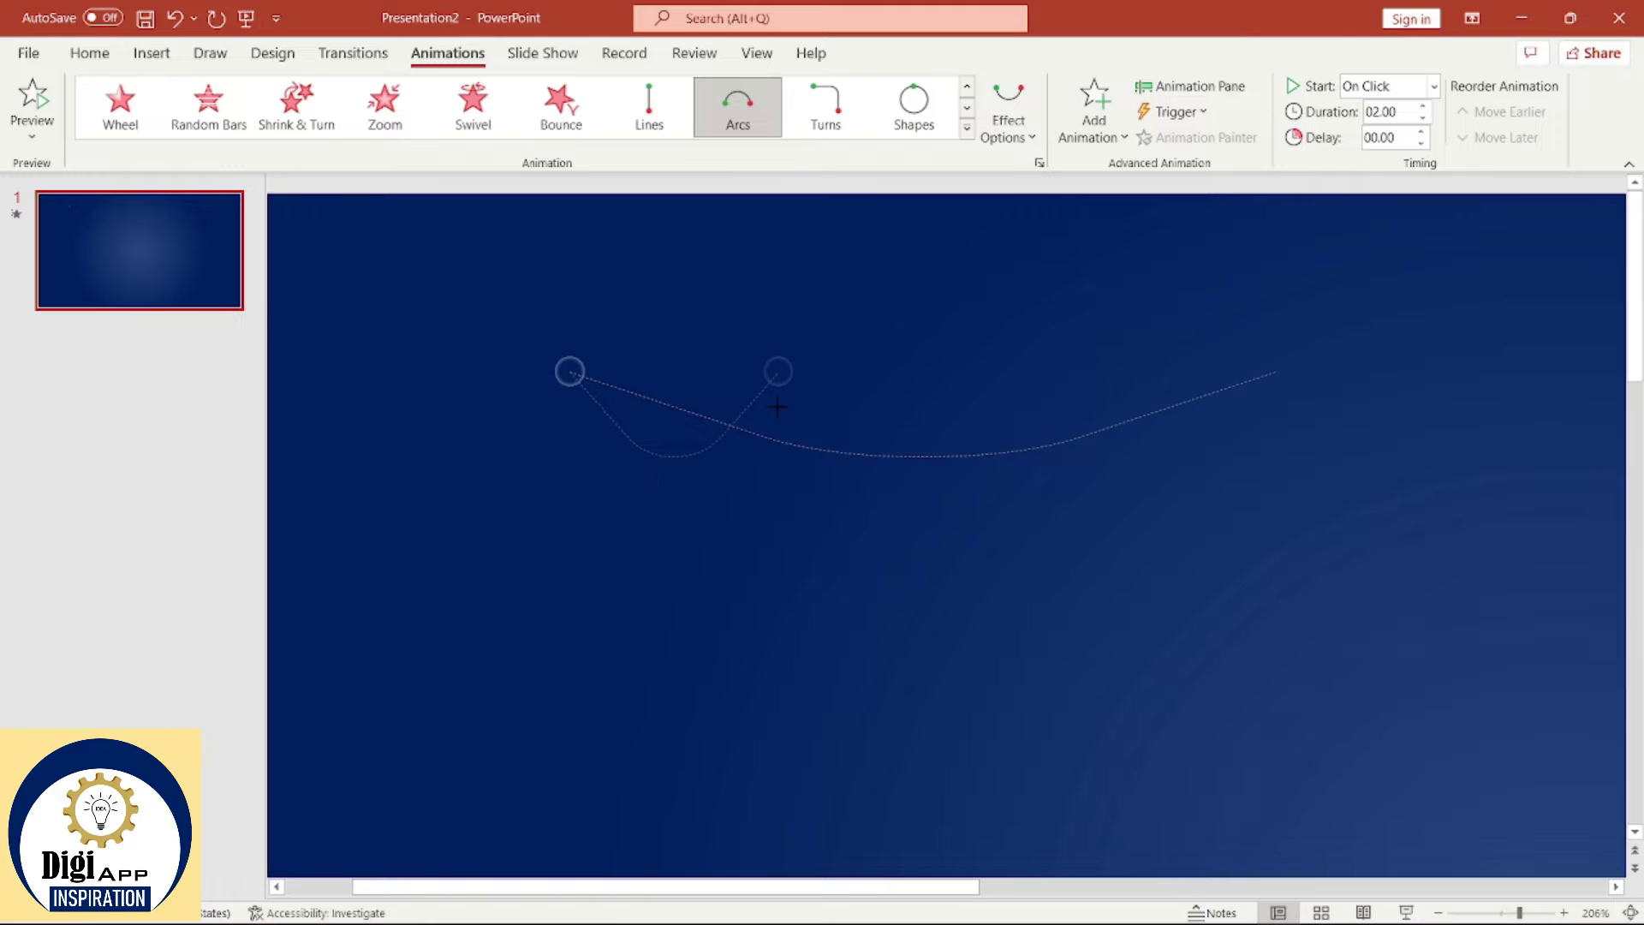
left_click_drag(675, 456, 675, 424)
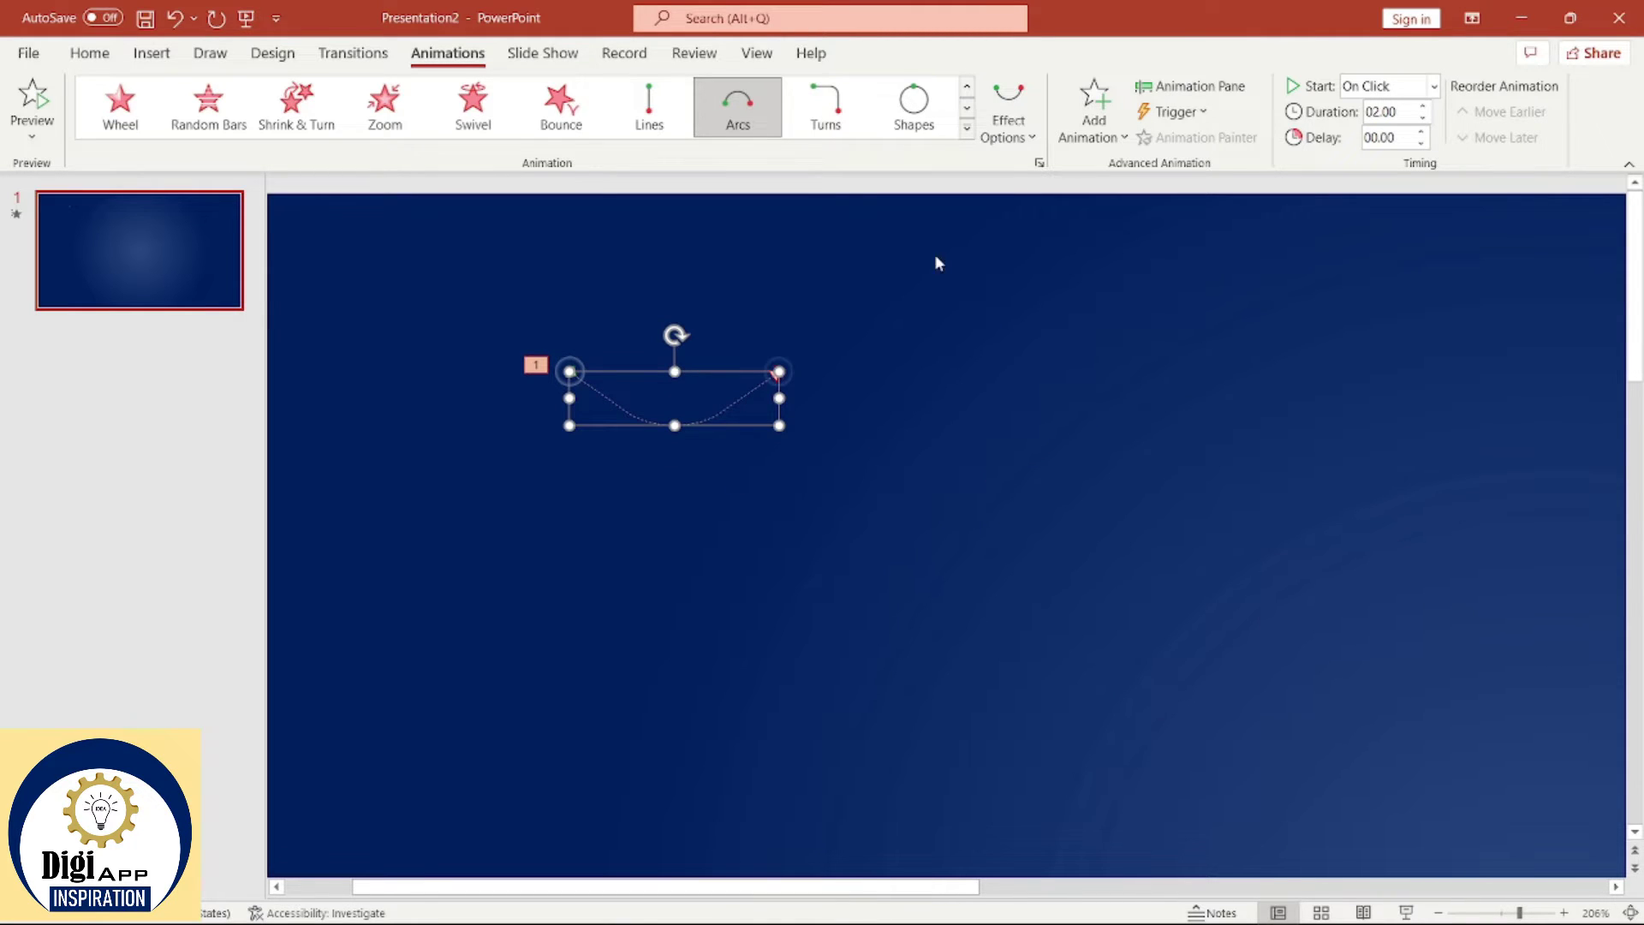
left_click(1192, 85)
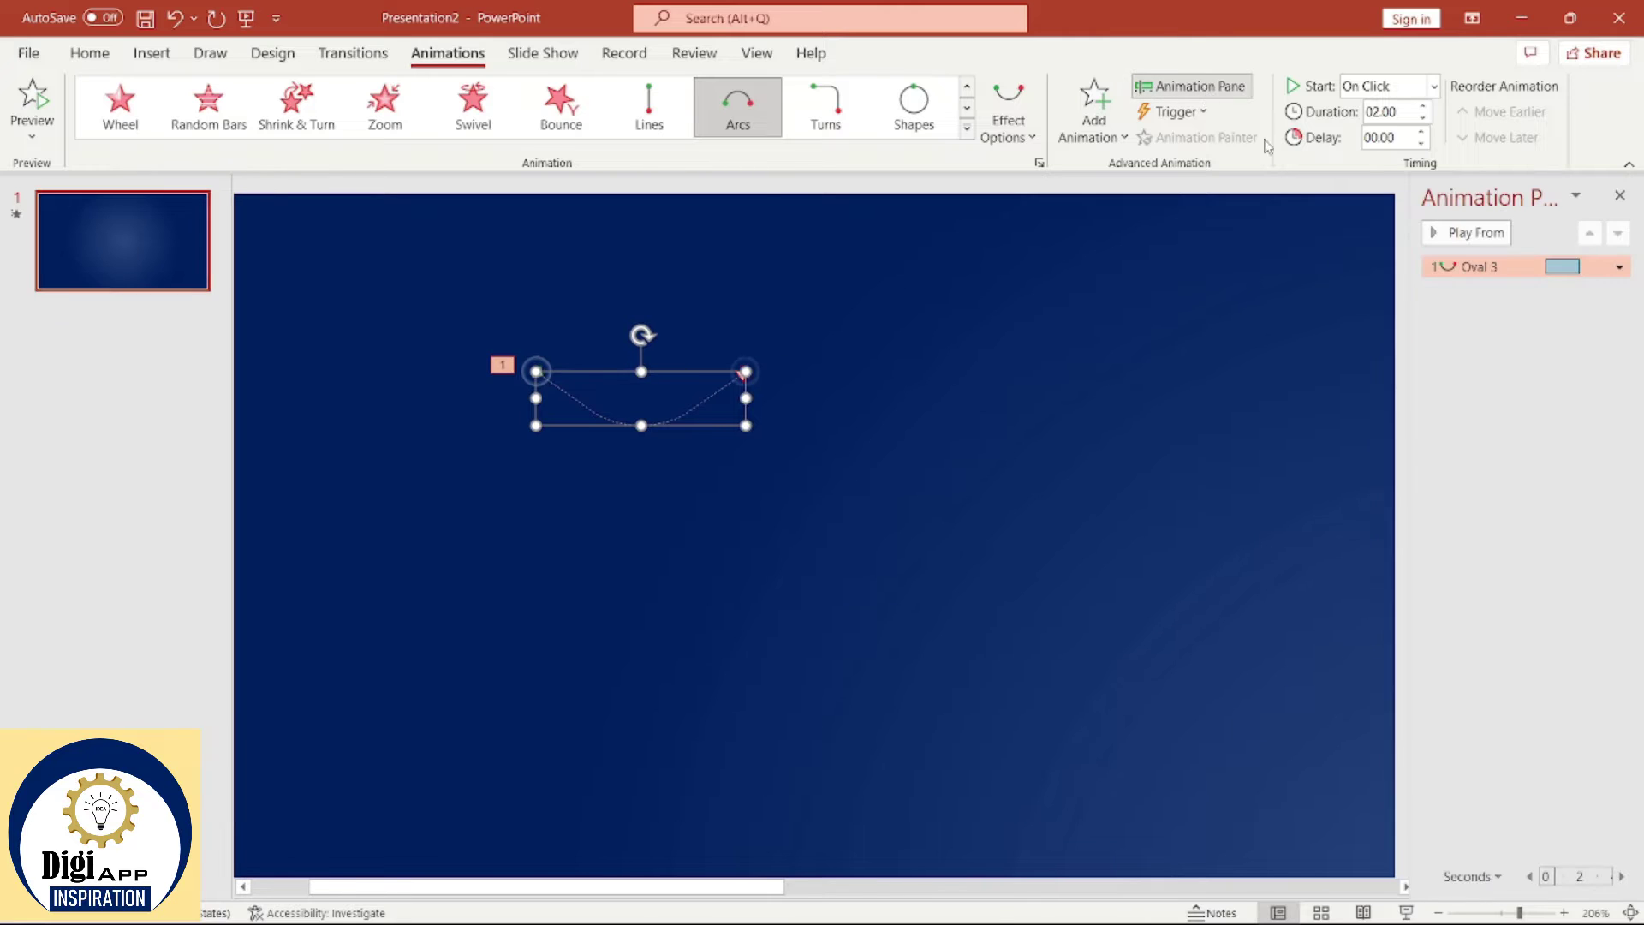
Step: Set the Oval 3 arc to start With Previous, repeat until end of slide, and auto-reverse
left_click(1619, 266)
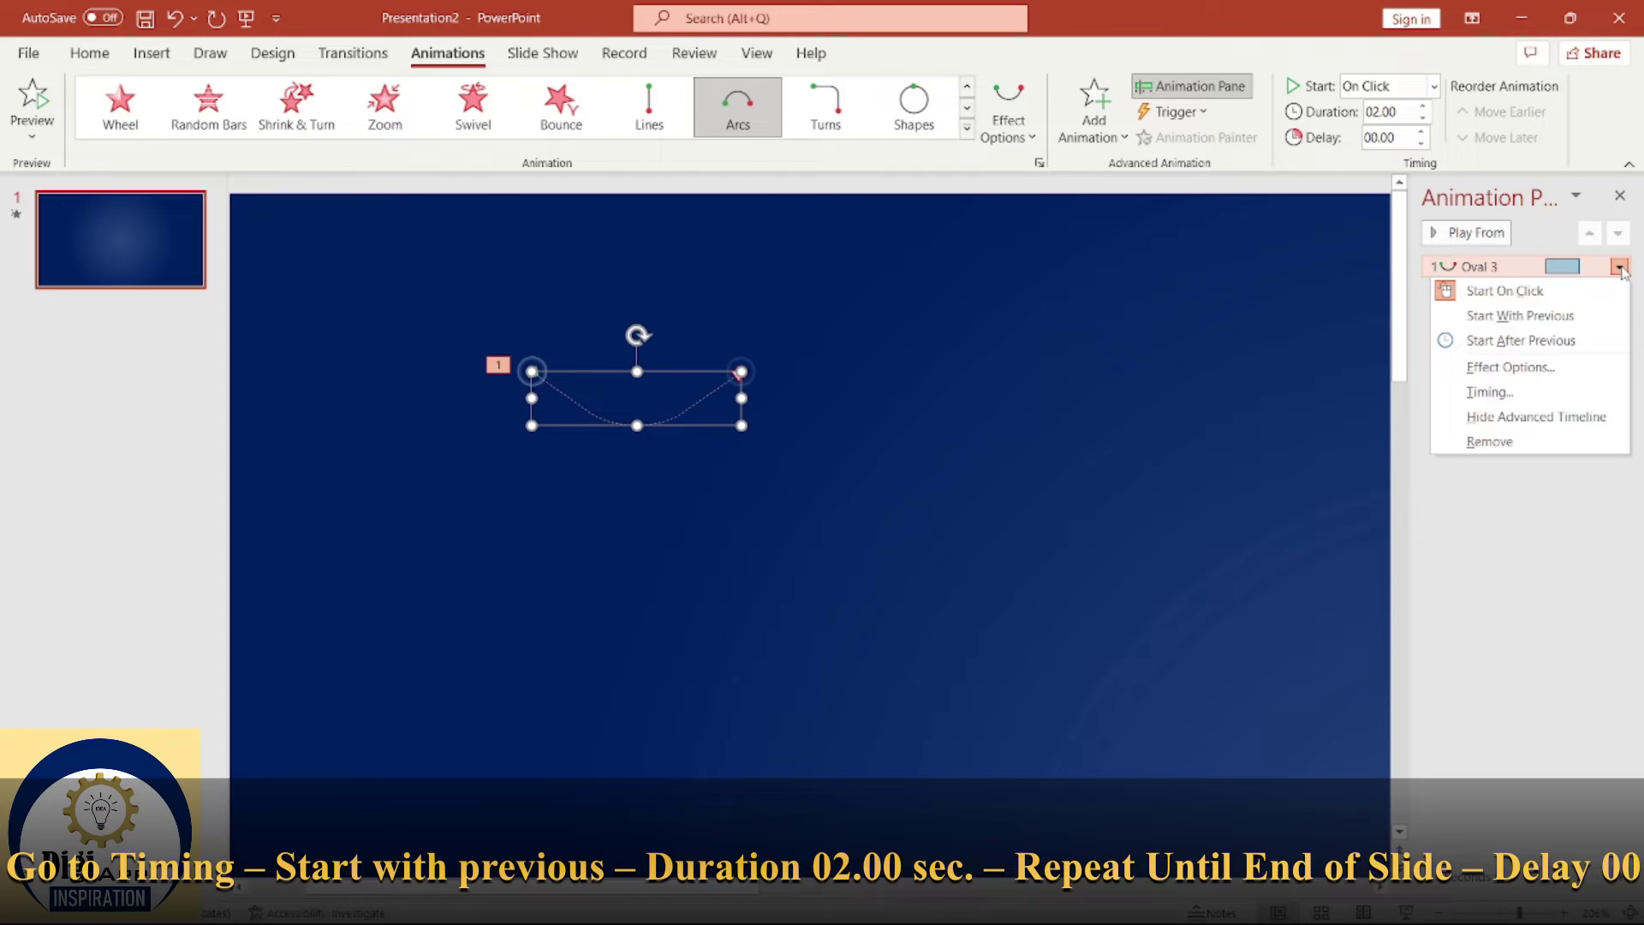
left_click(1488, 392)
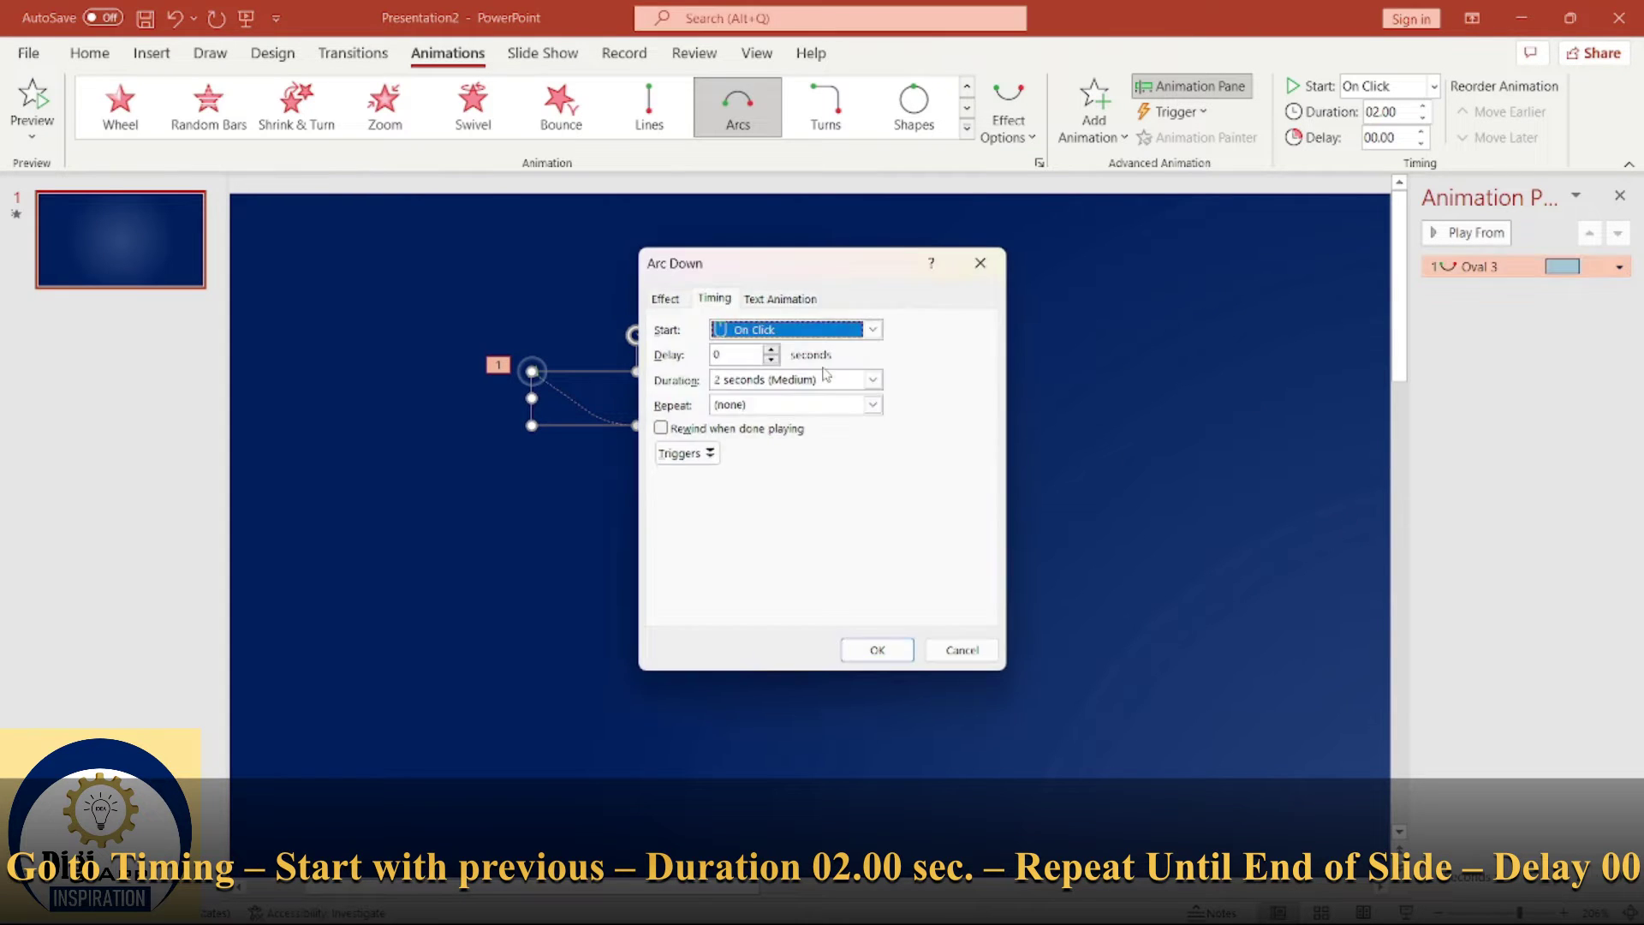
left_click(872, 332)
left_click(811, 370)
left_click(873, 405)
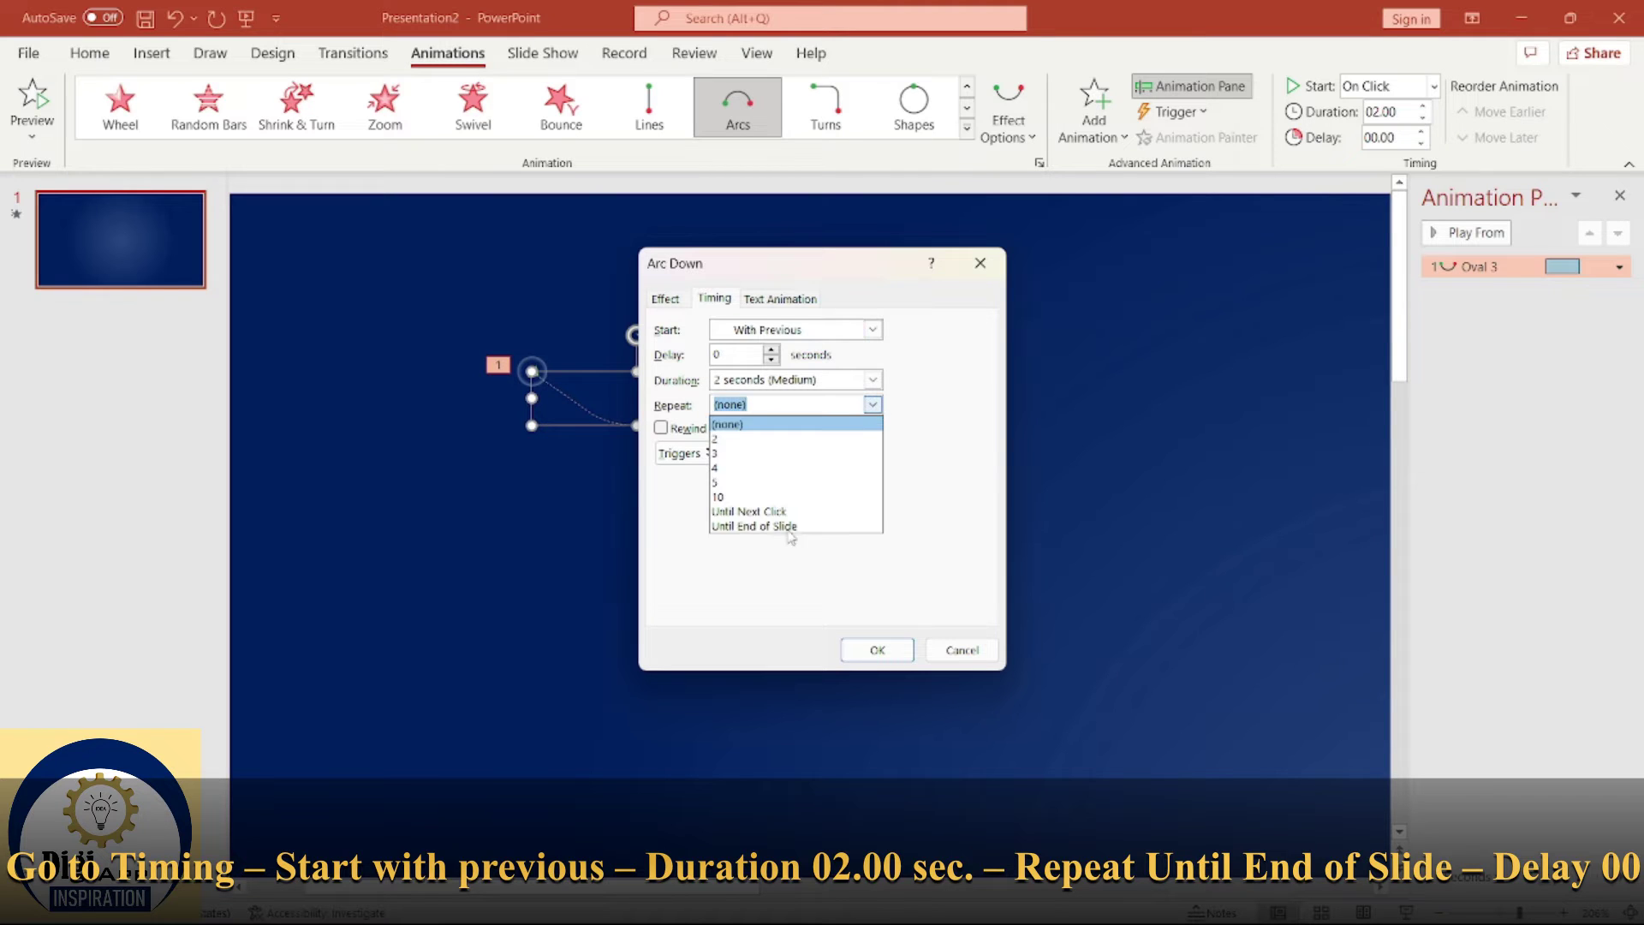
left_click(788, 526)
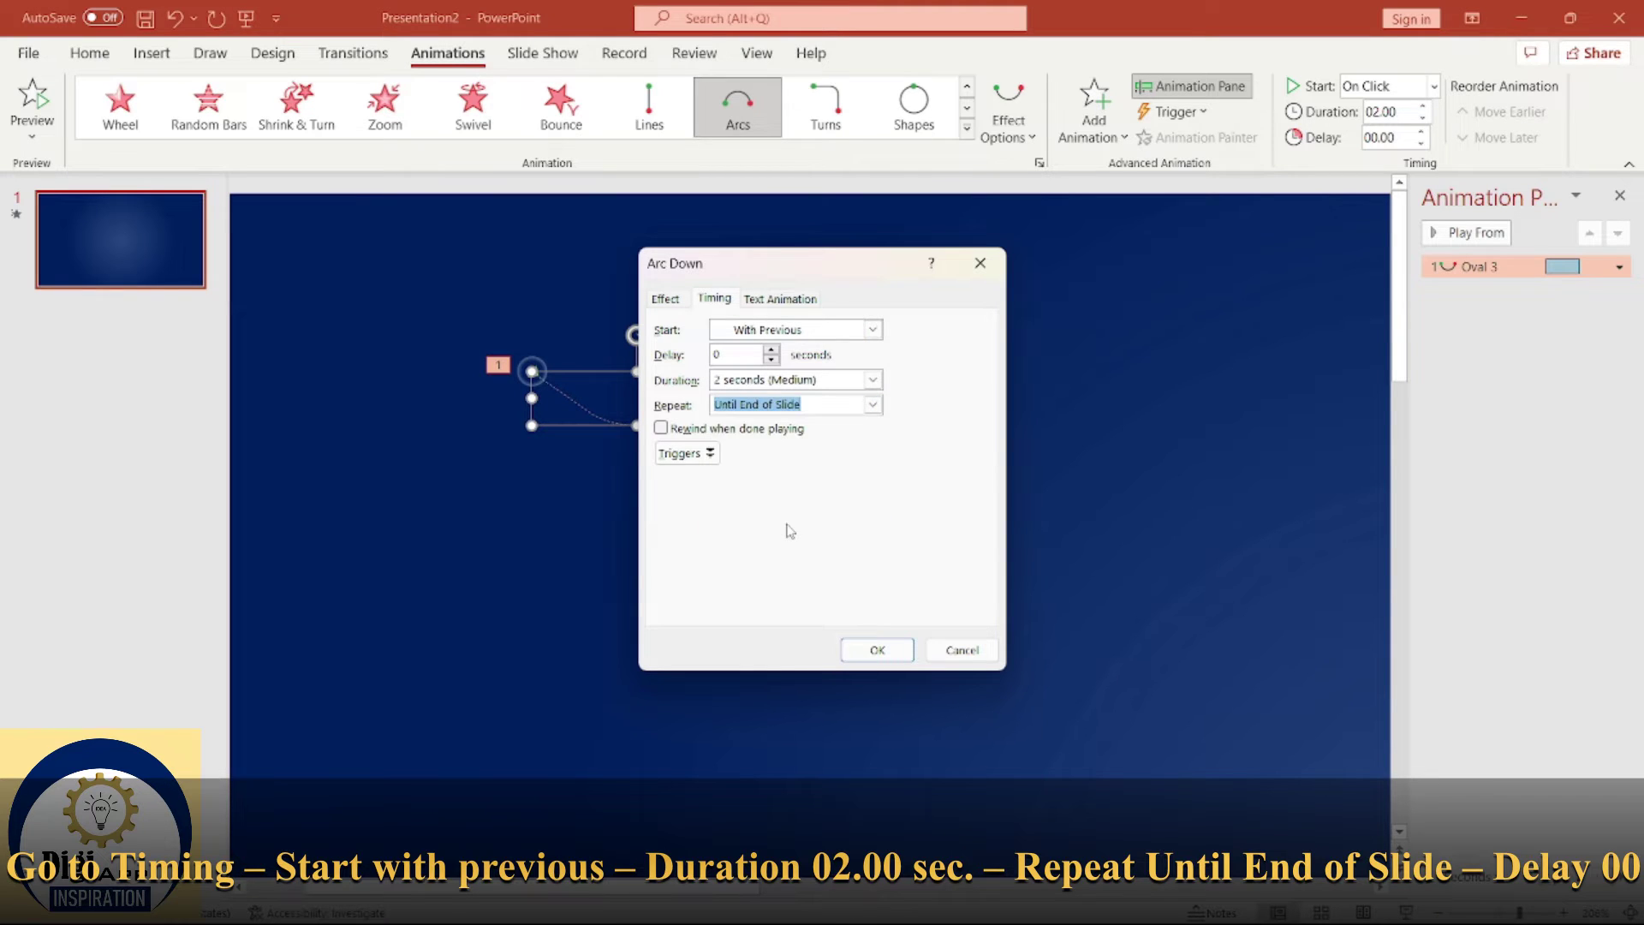
left_click(667, 299)
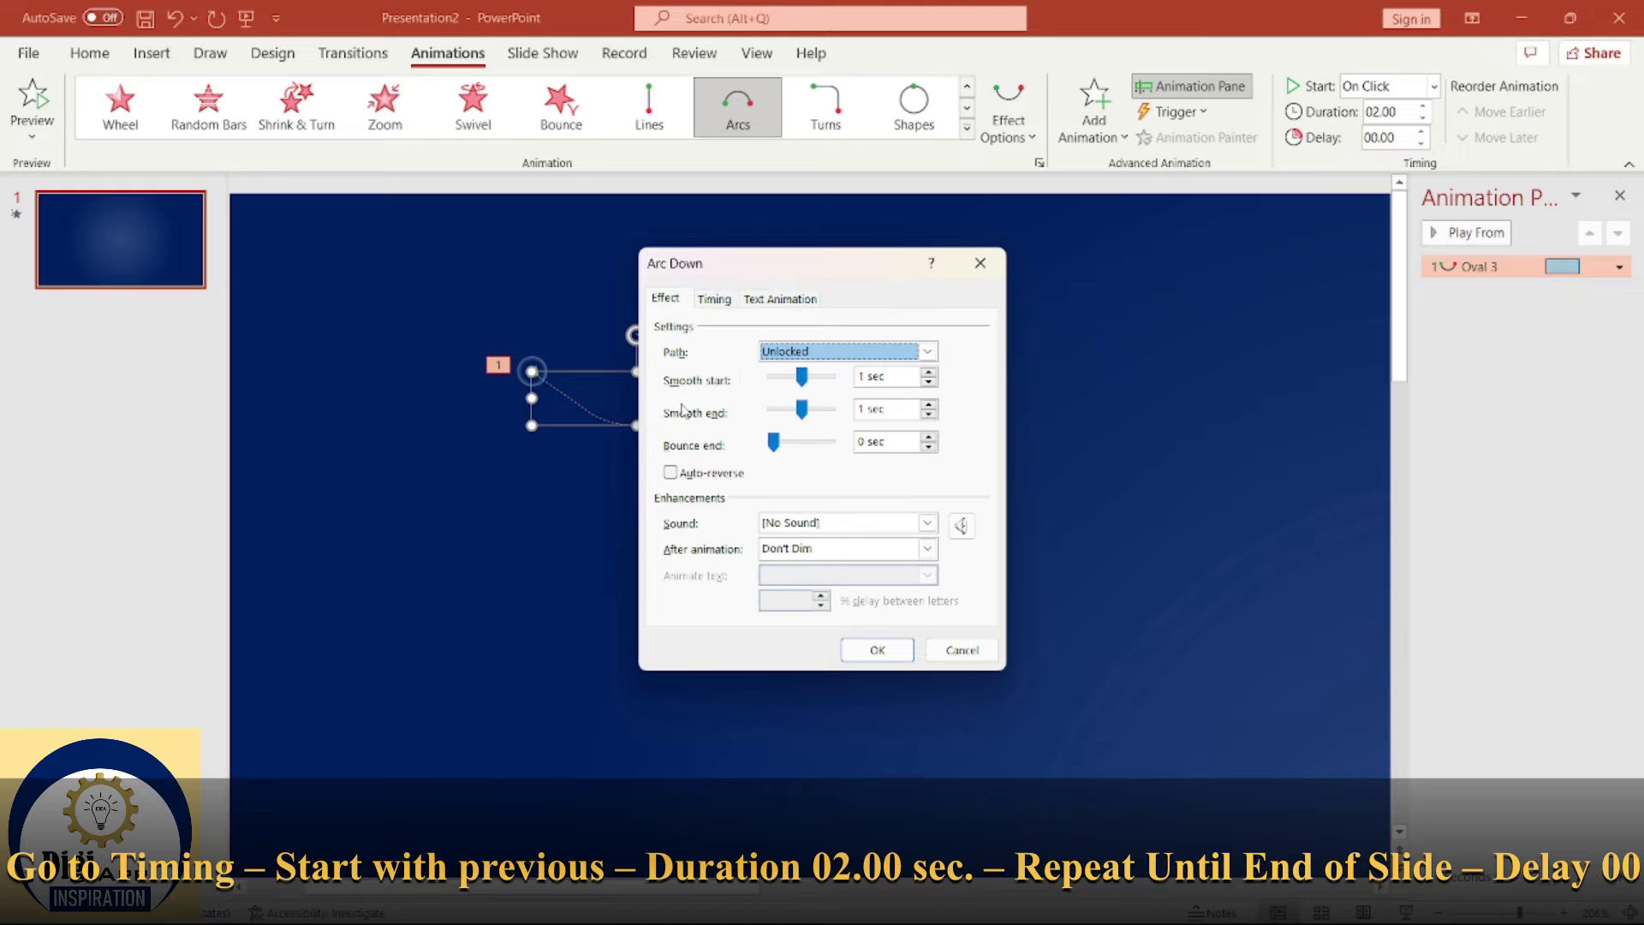
left_click(672, 472)
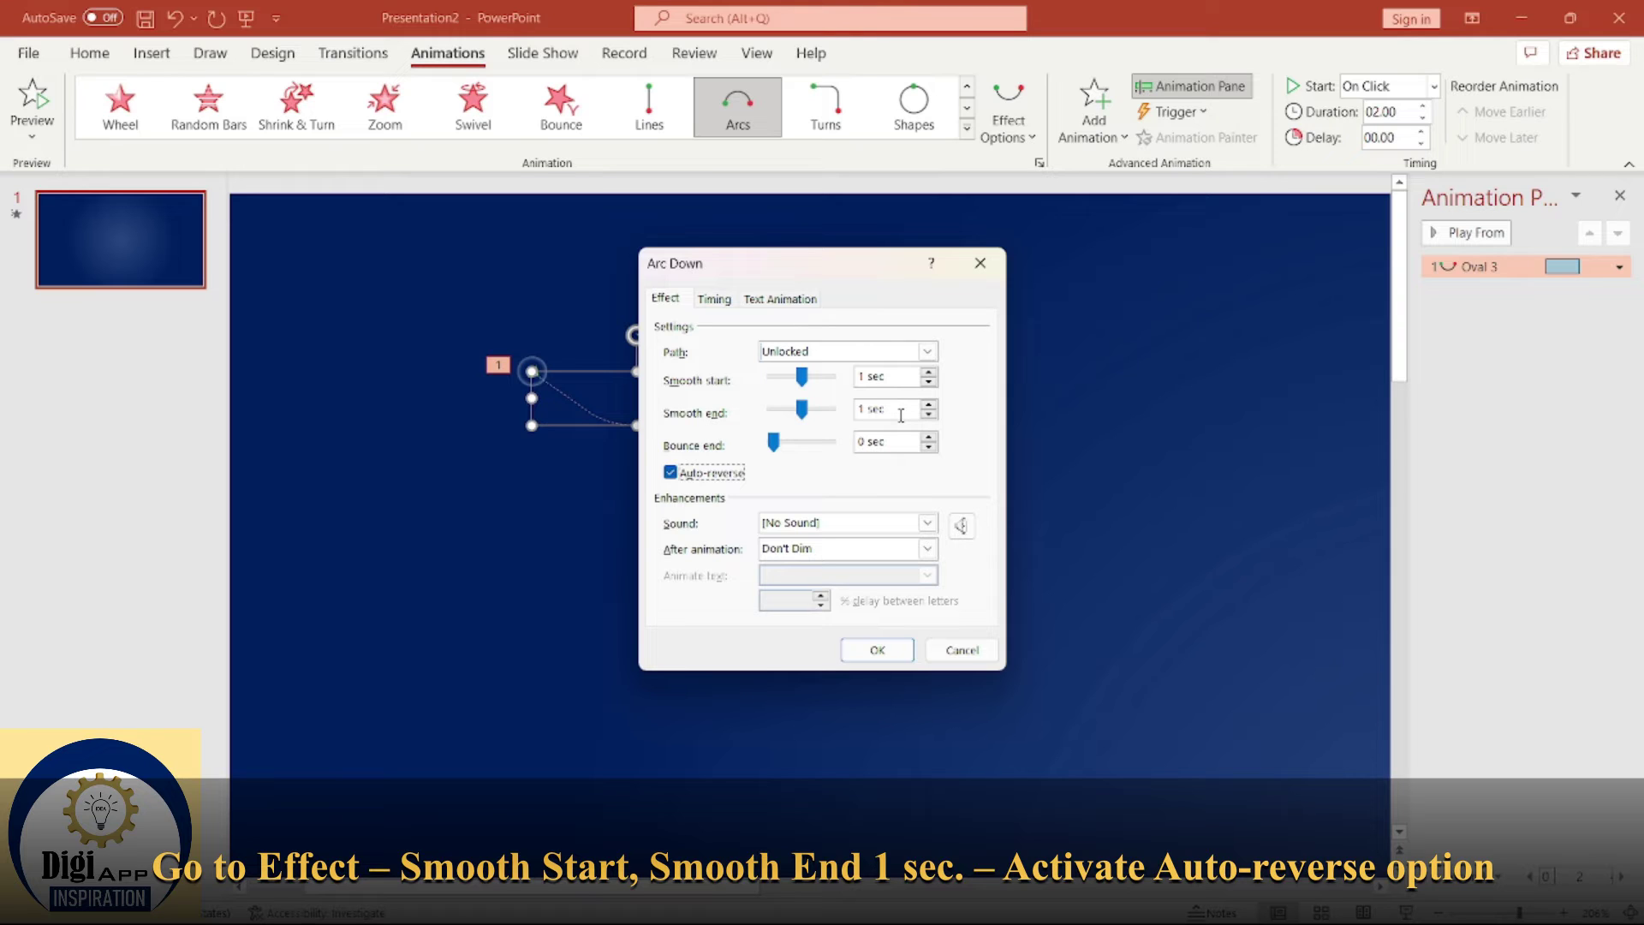
left_click_drag(867, 652, 1076, 561)
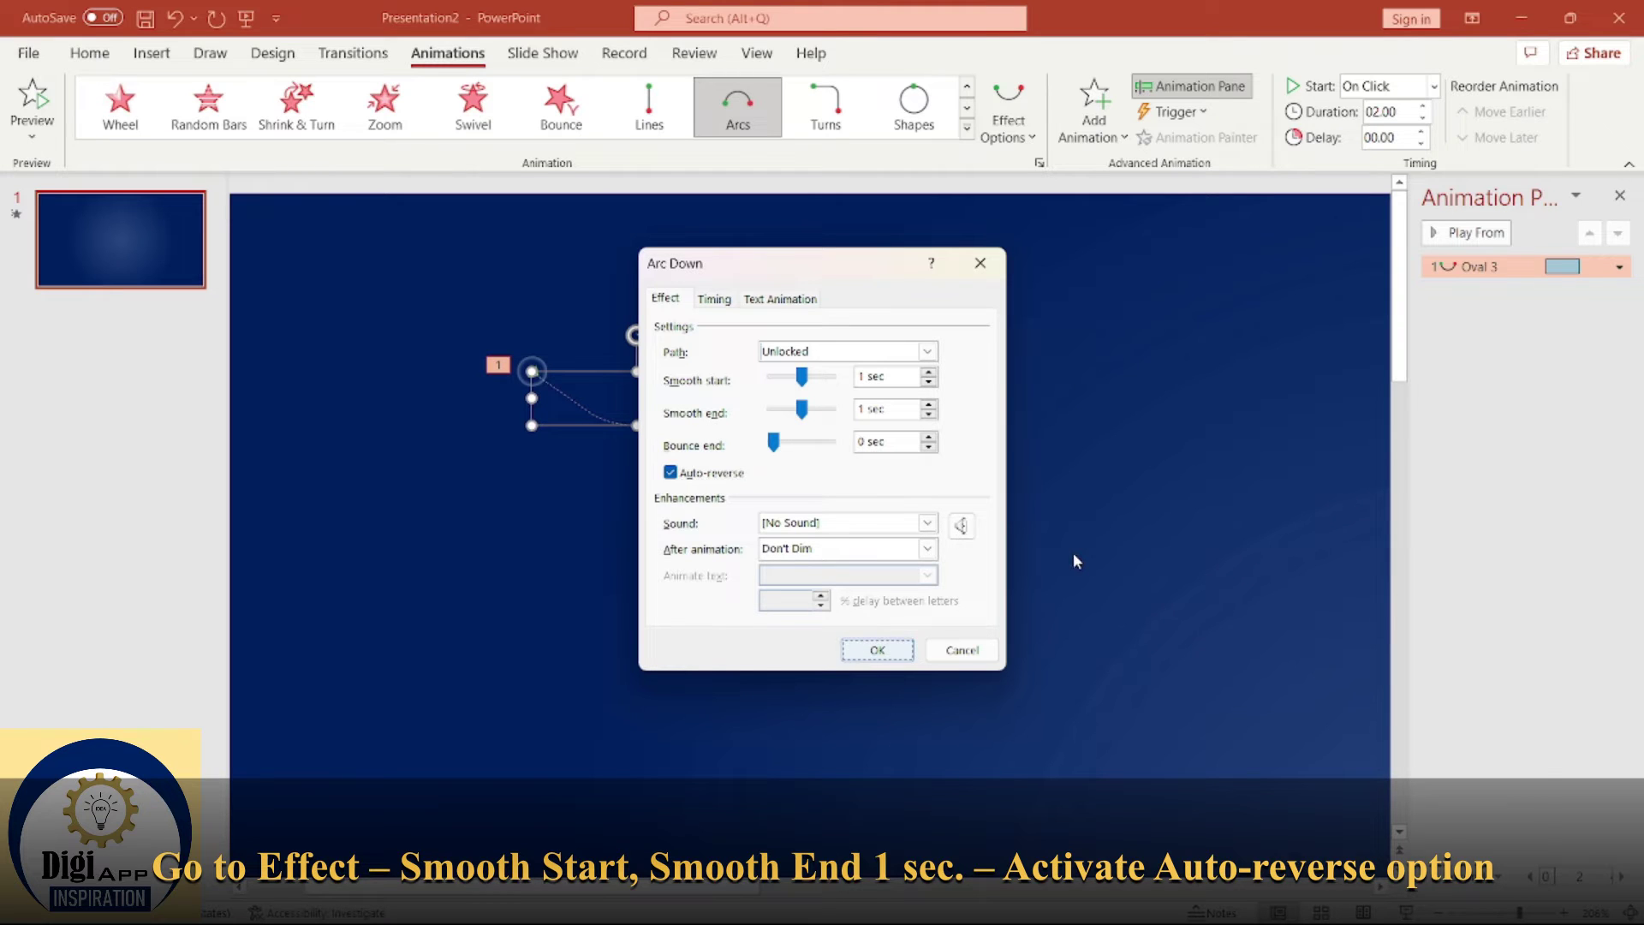
key("Return")
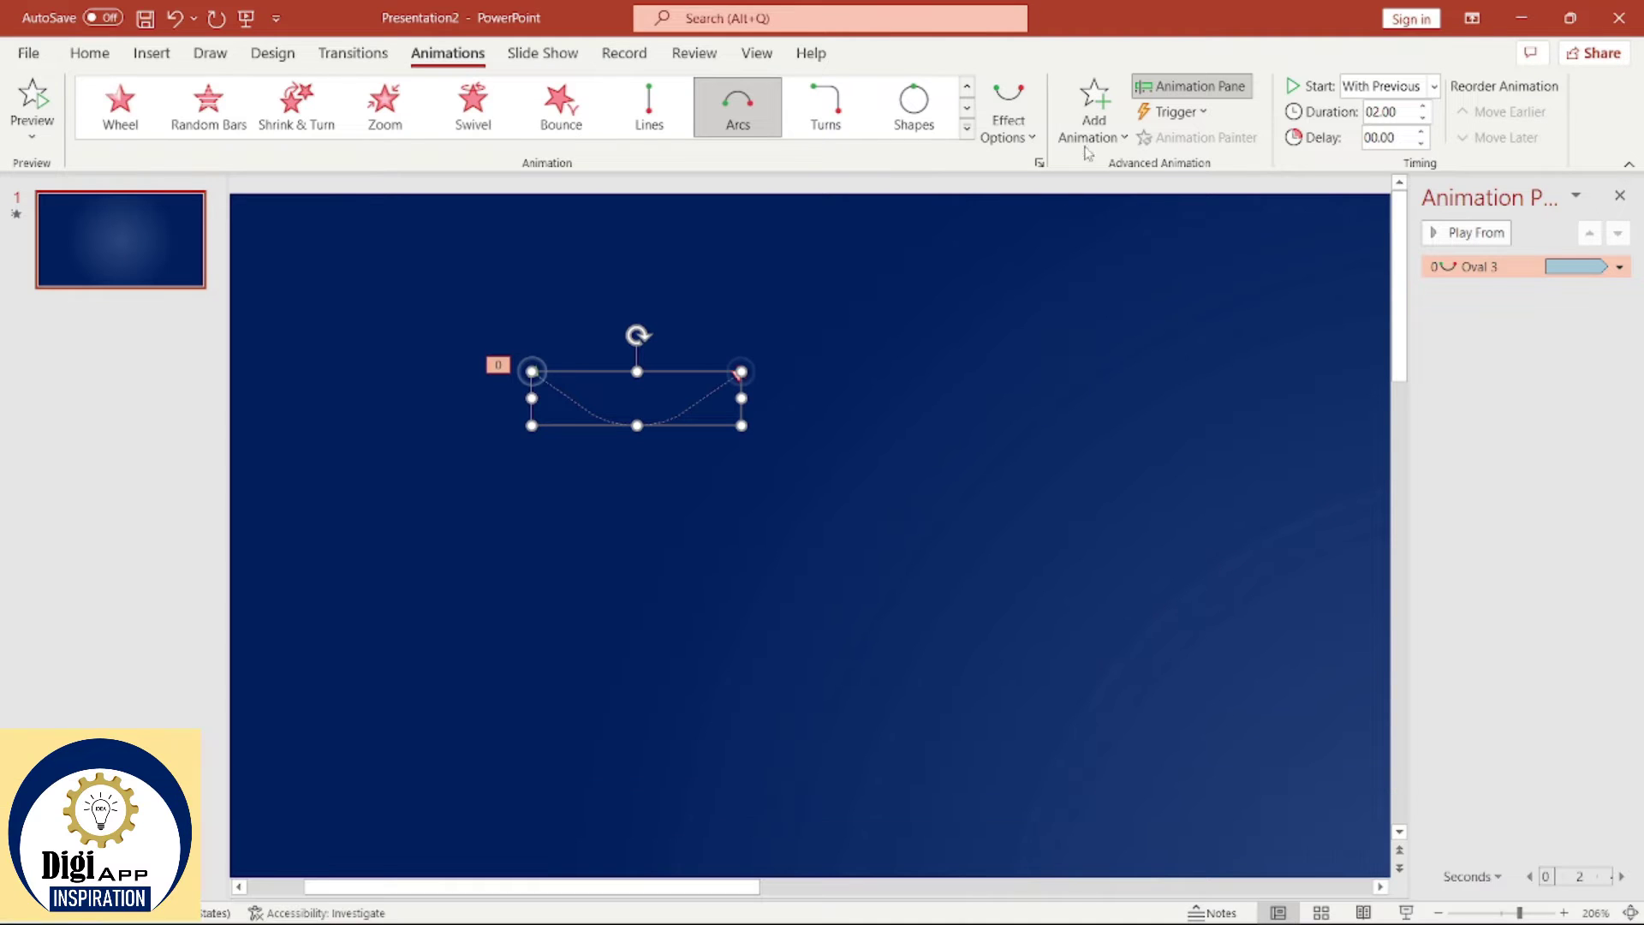
Step: Add a Grow/Shrink emphasis effect to the dot alongside its Arc Down motion
left_click(1109, 141)
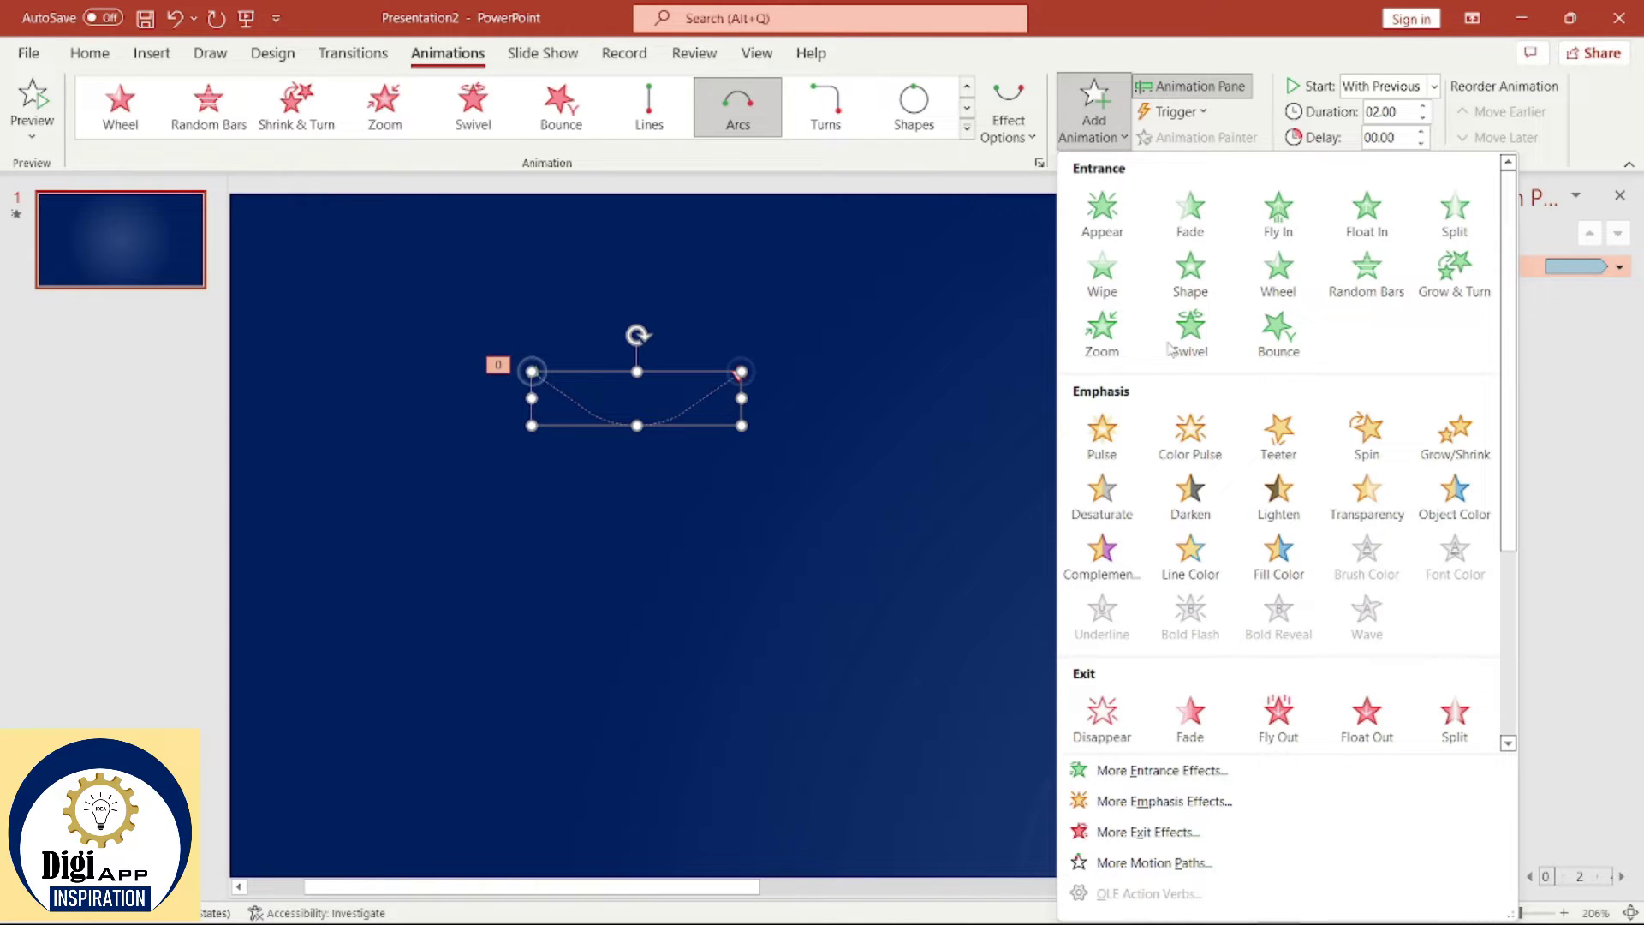
left_click(1457, 428)
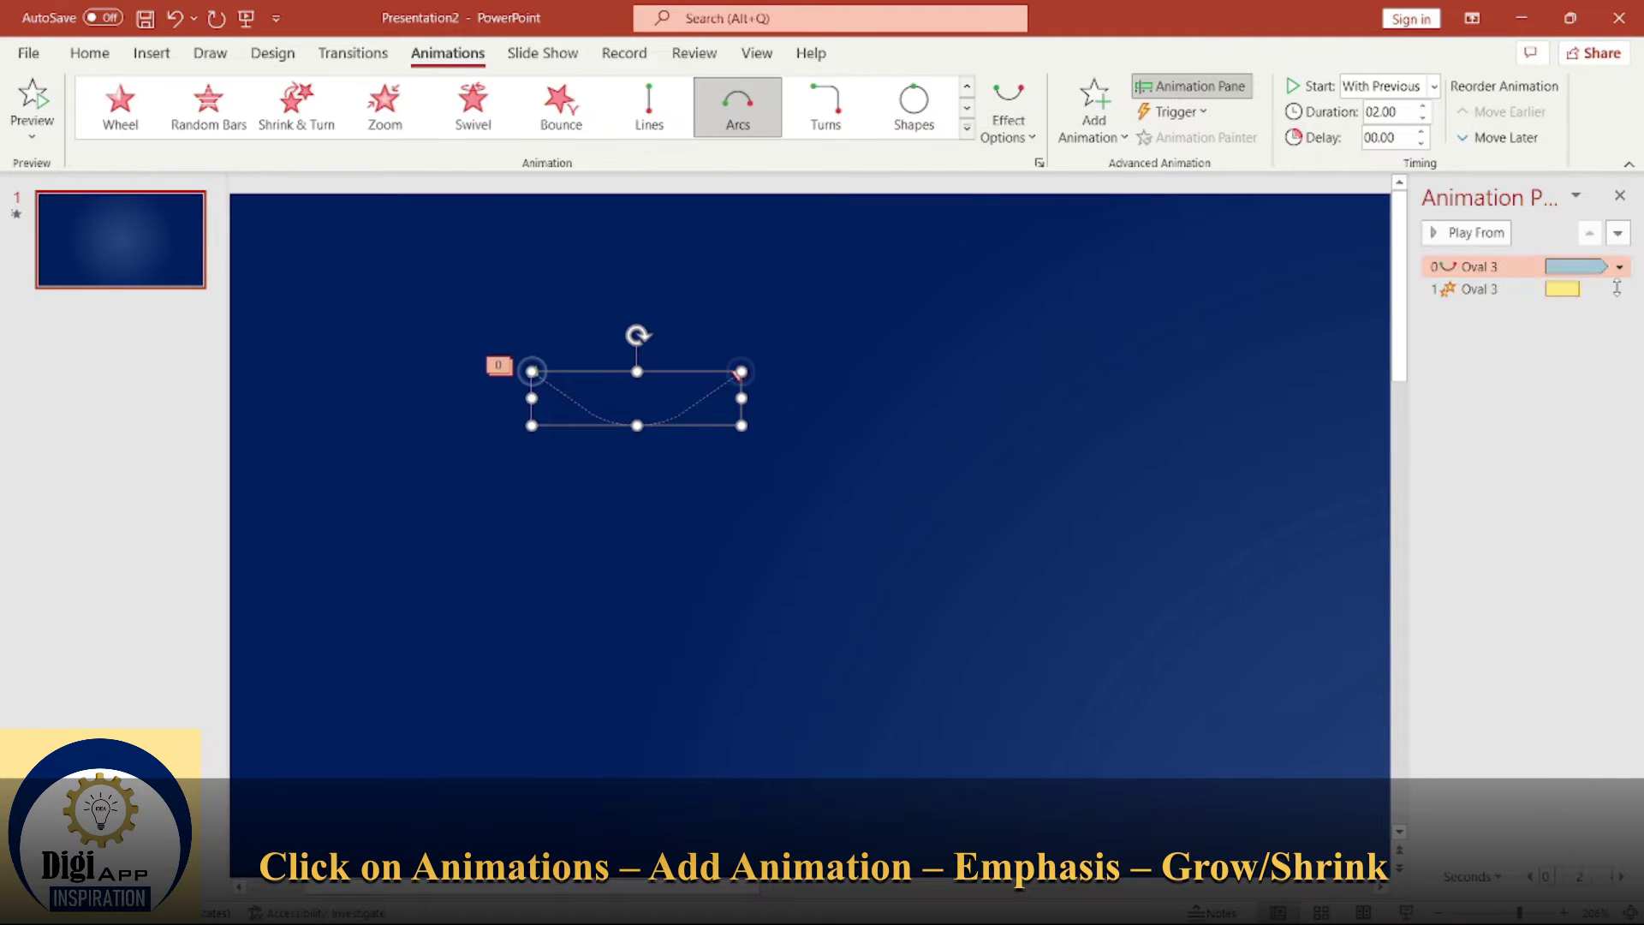
left_click(1615, 291)
left_click(1619, 288)
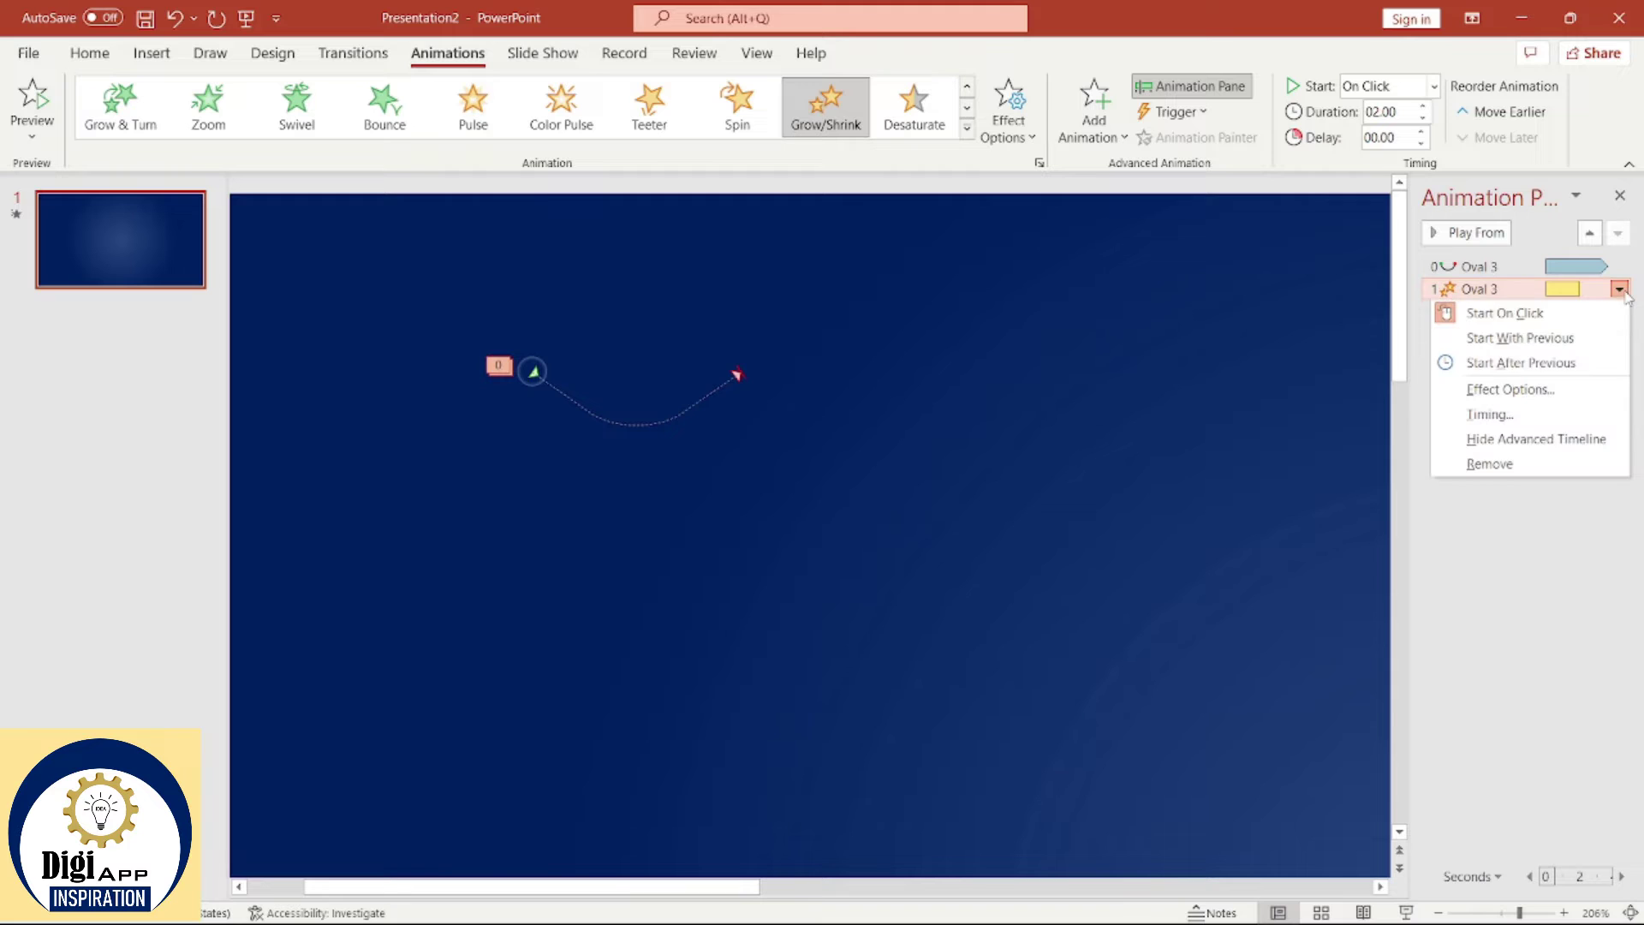
Step: Make Grow/Shrink start With Previous and repeat until the end of the slide
left_click(1515, 415)
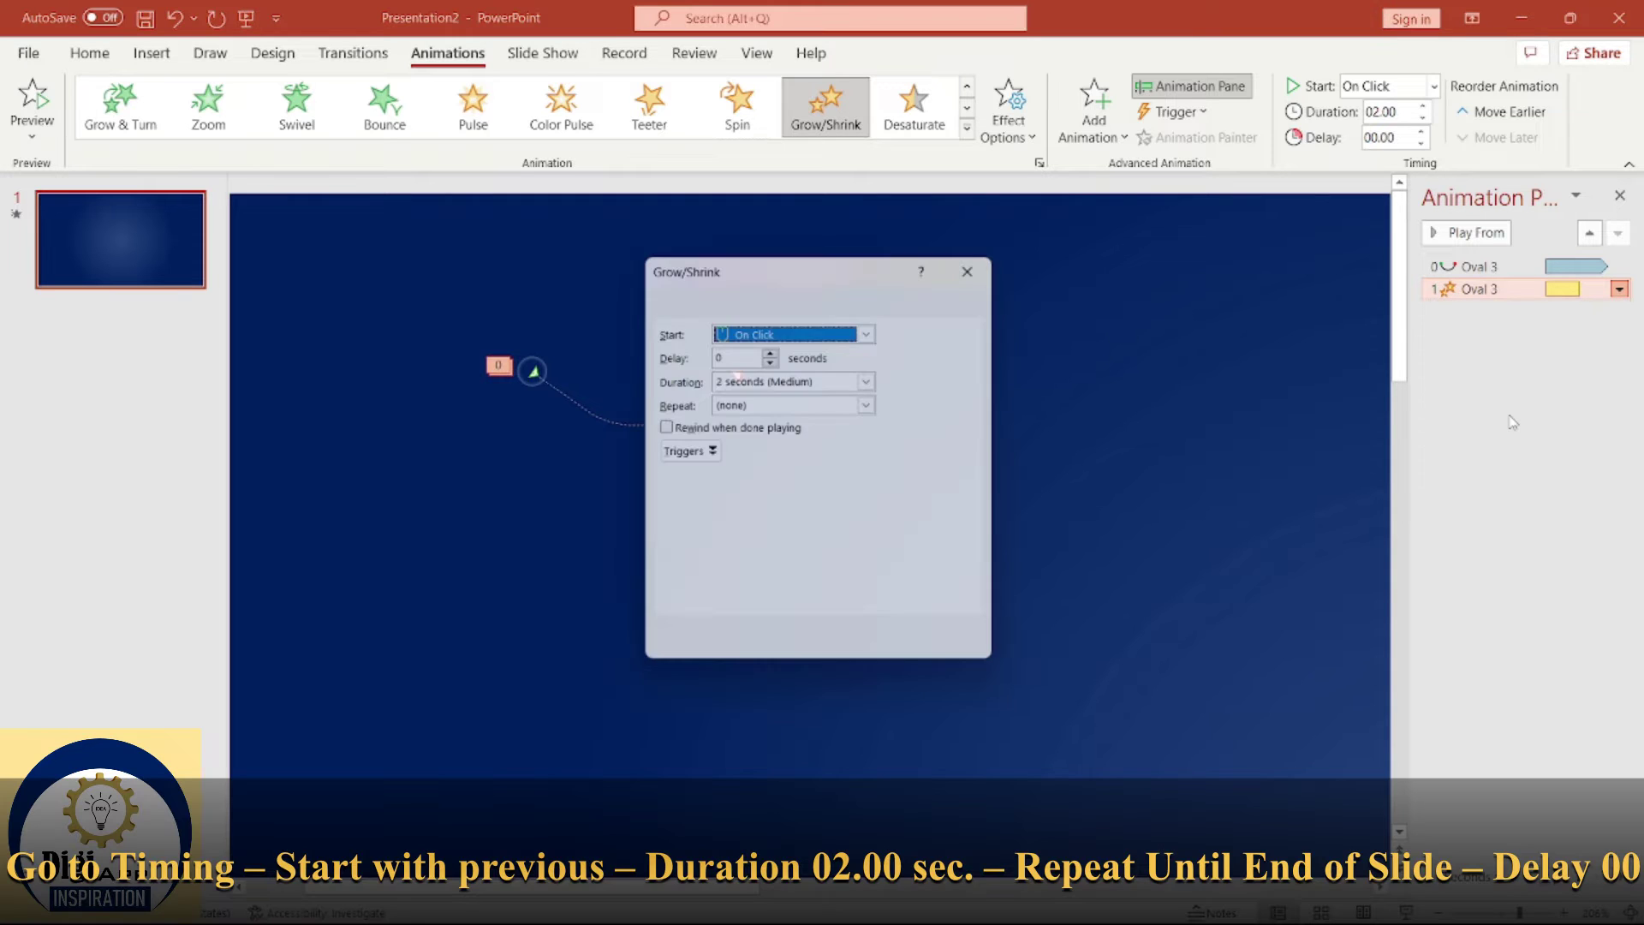
left_click(873, 330)
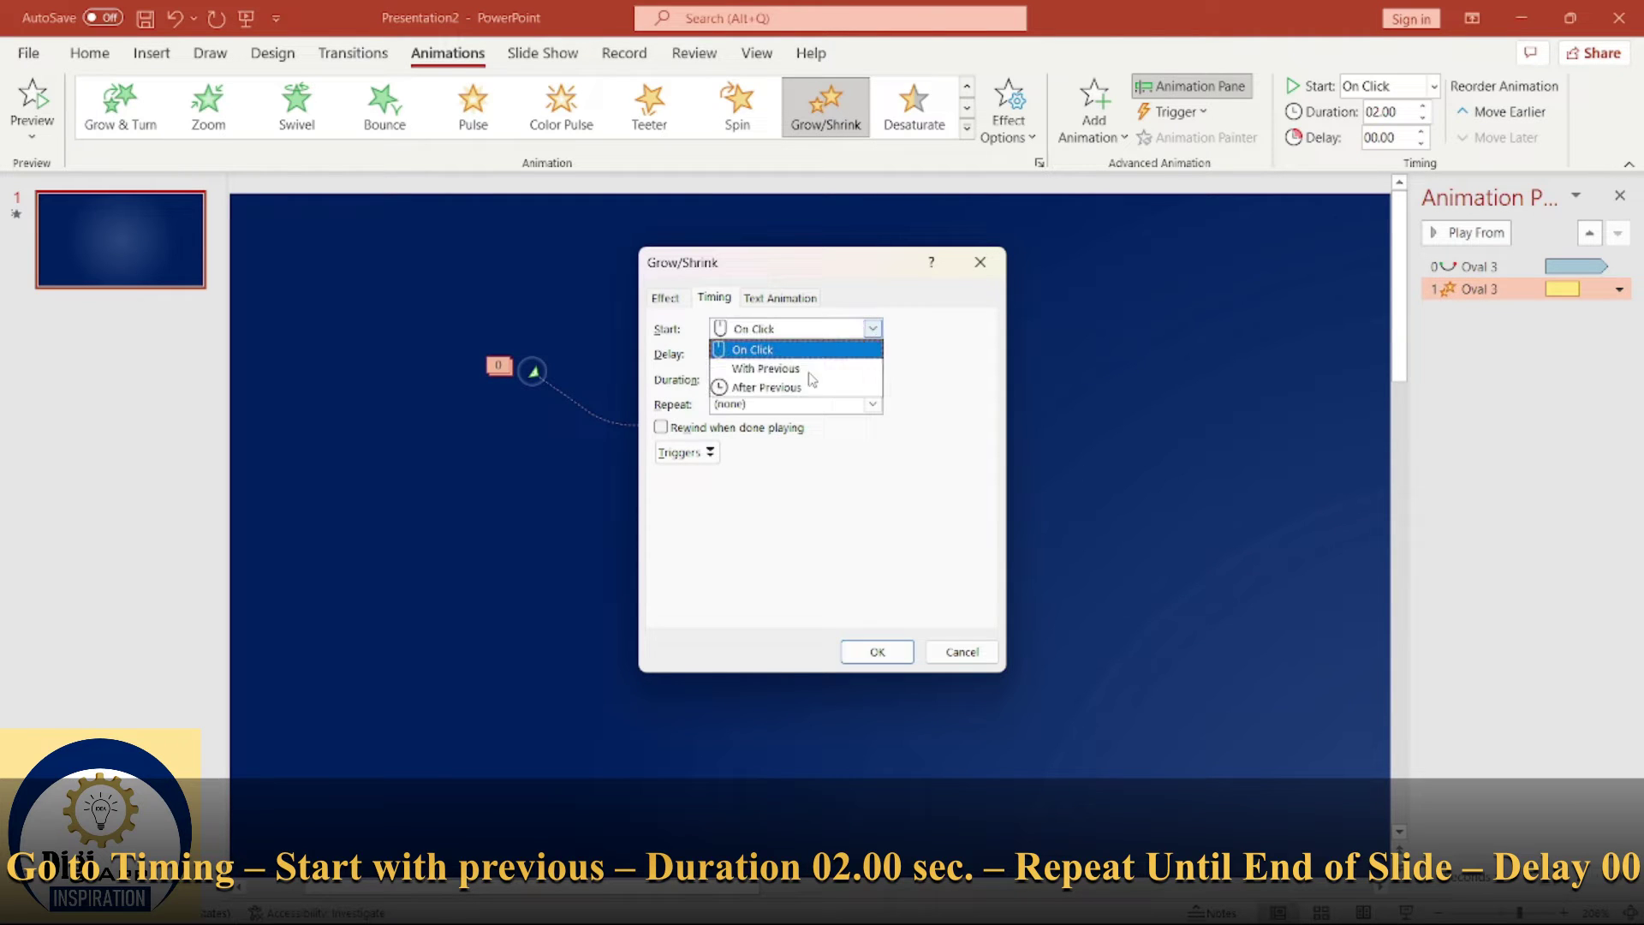
left_click(810, 374)
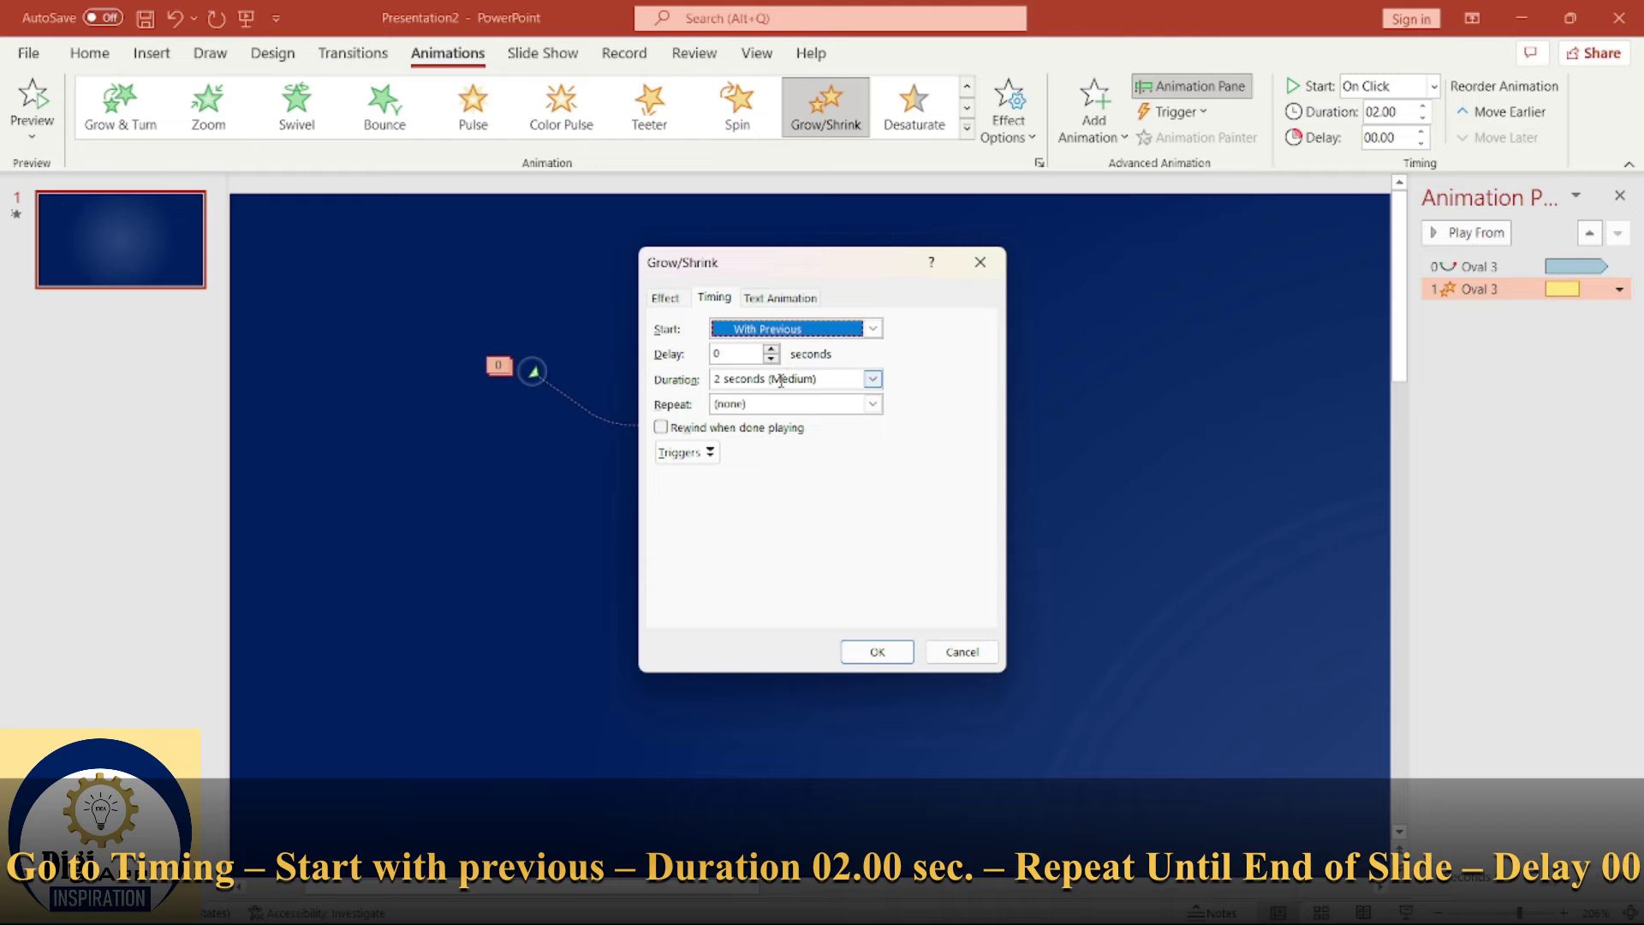
left_click(874, 403)
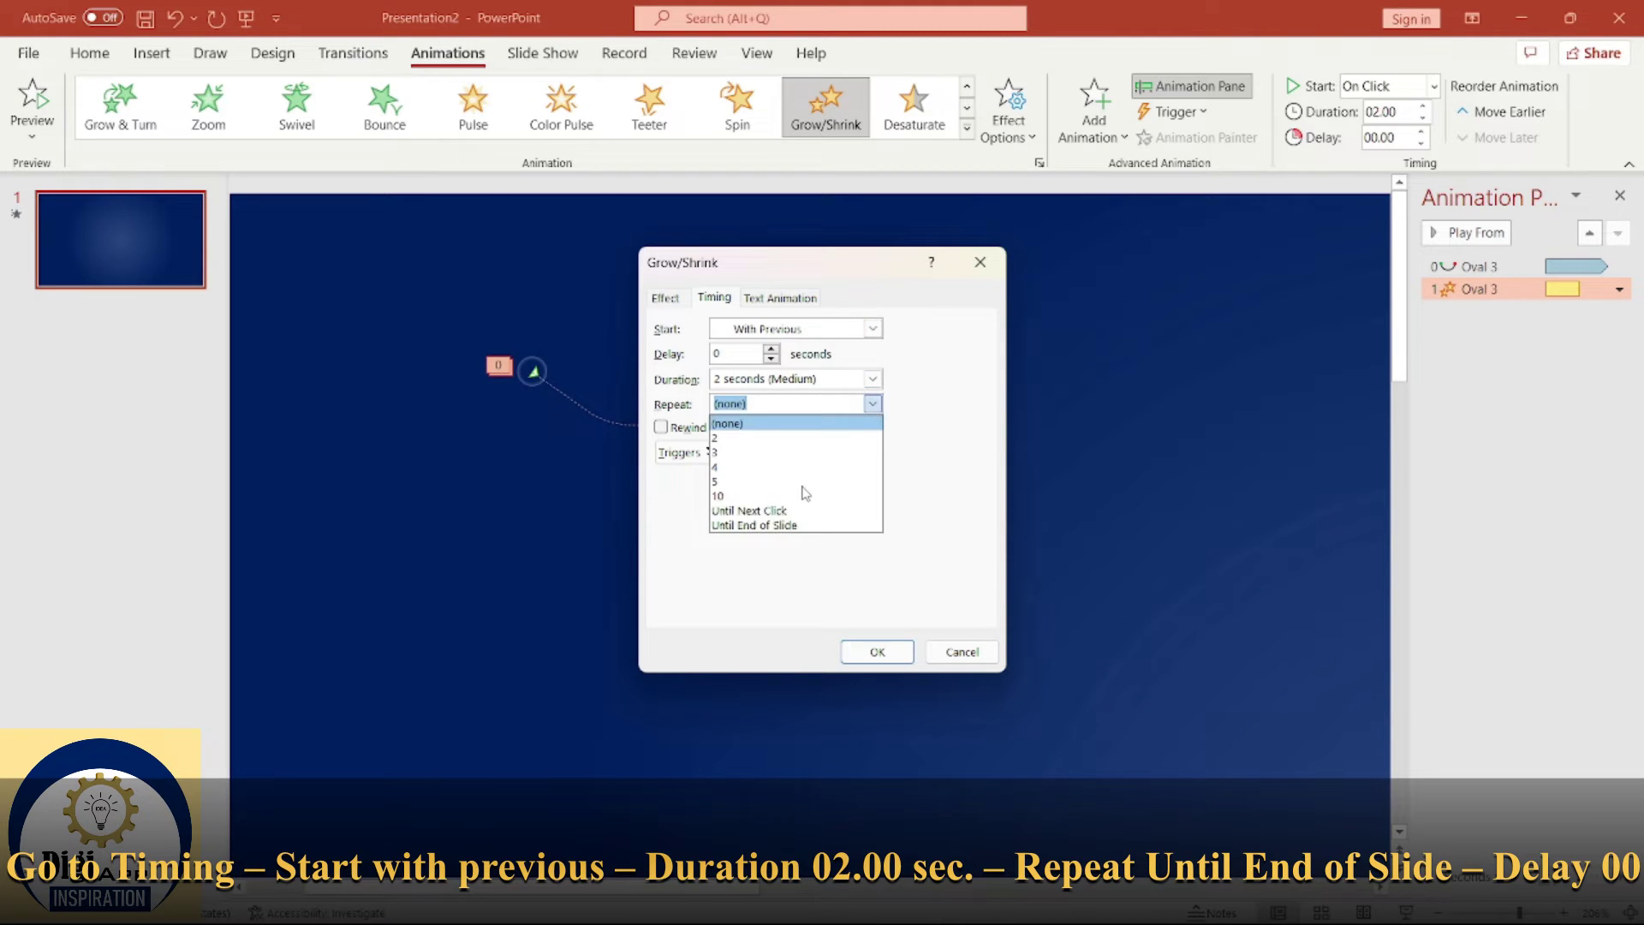
left_click(777, 524)
Step: Set Grow/Shrink to 150% size, 0.6 s smooth start and end, with auto-reverse
left_click(665, 299)
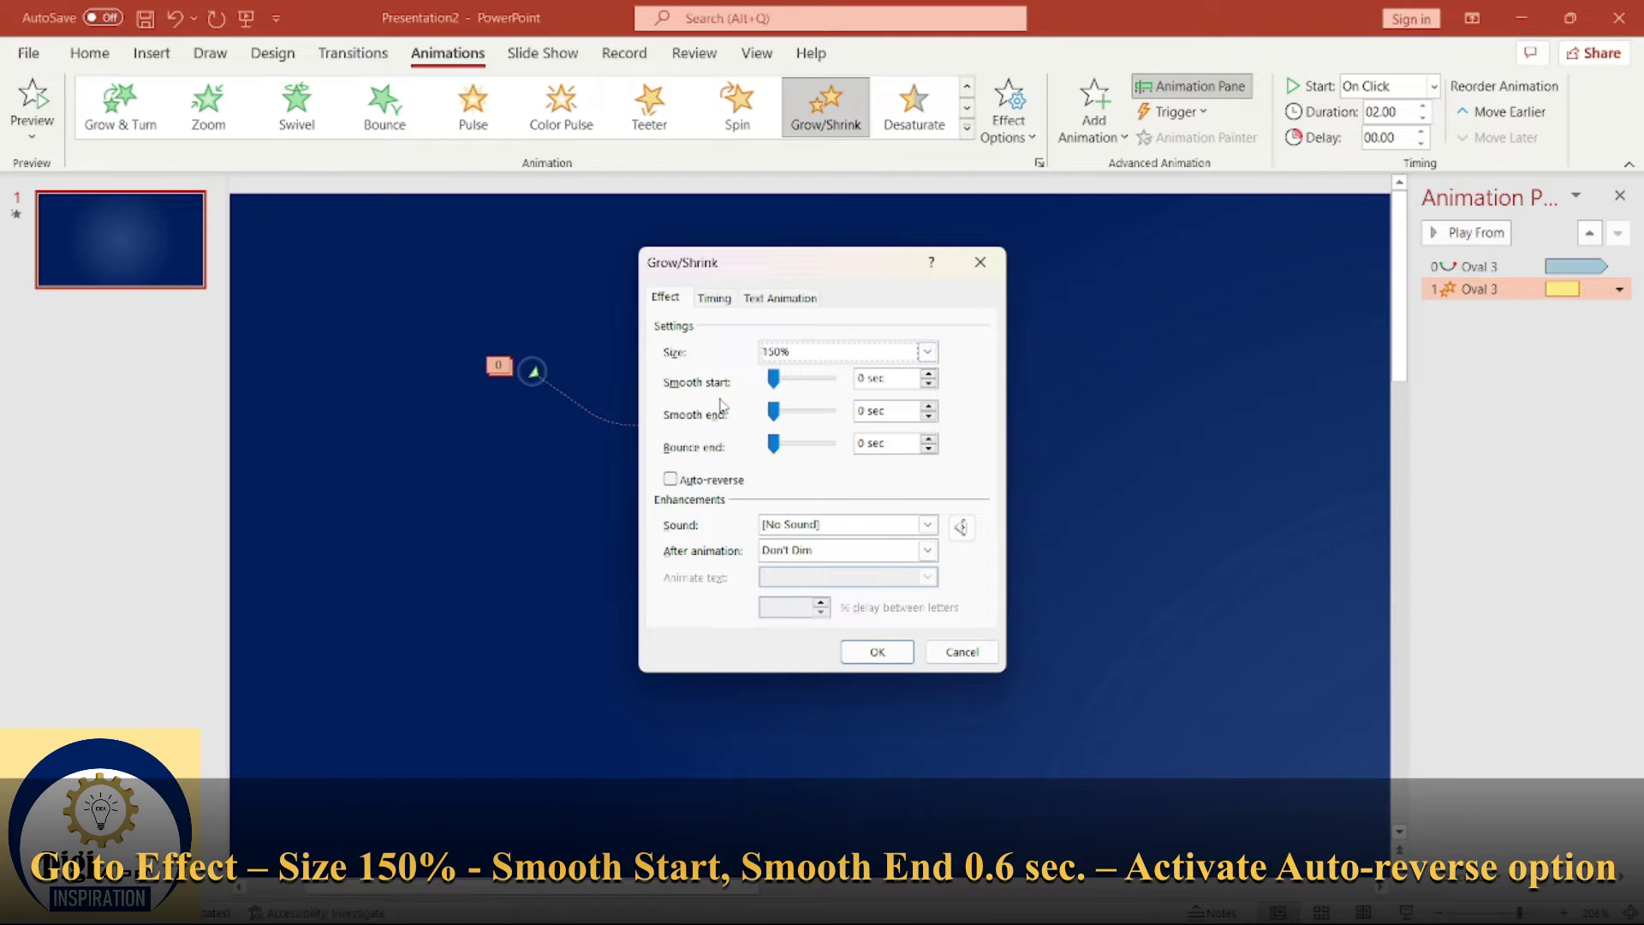
left_click_drag(896, 382, 829, 382)
type("0.6")
key("Tab")
type("0")
left_click(675, 480)
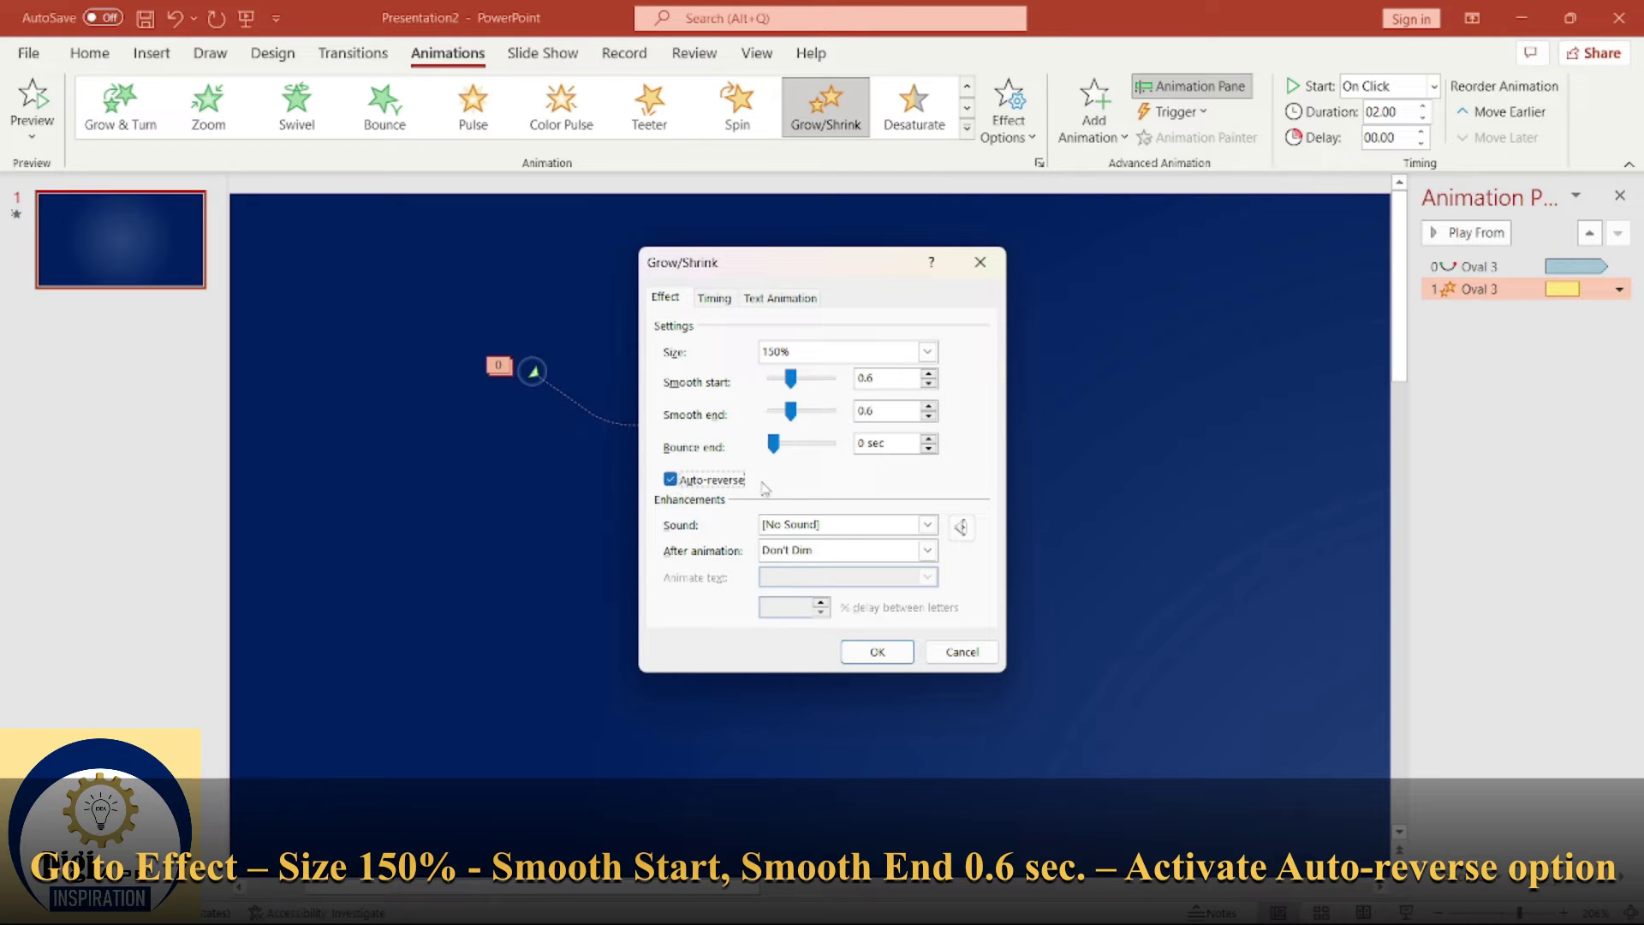
left_click(875, 652)
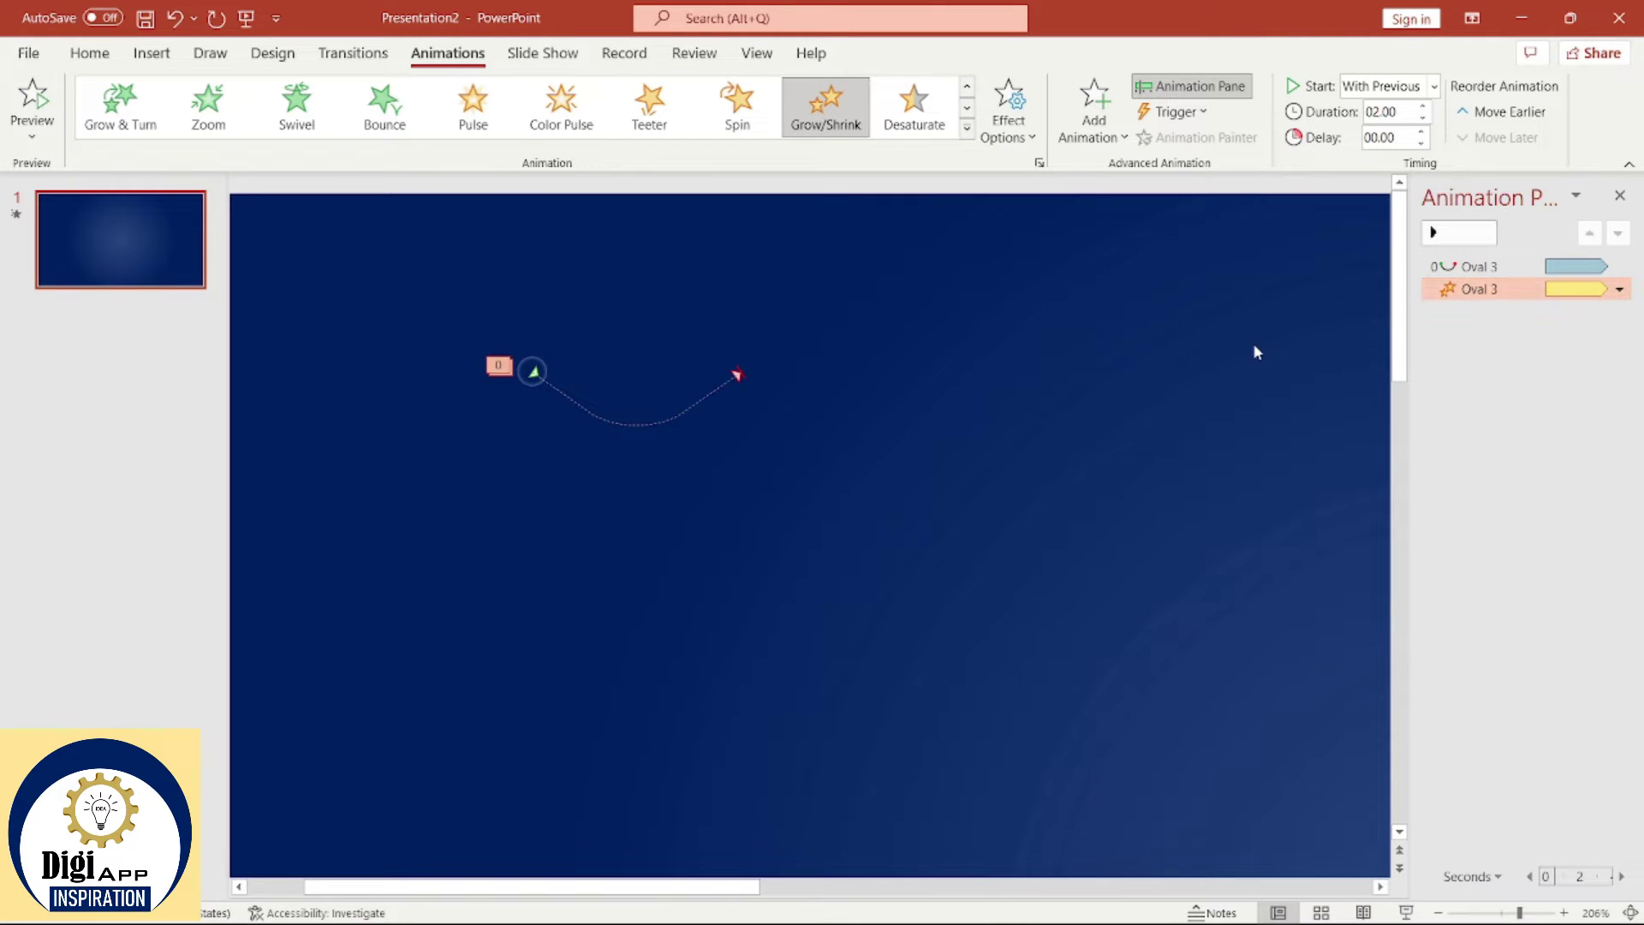
left_click(777, 369)
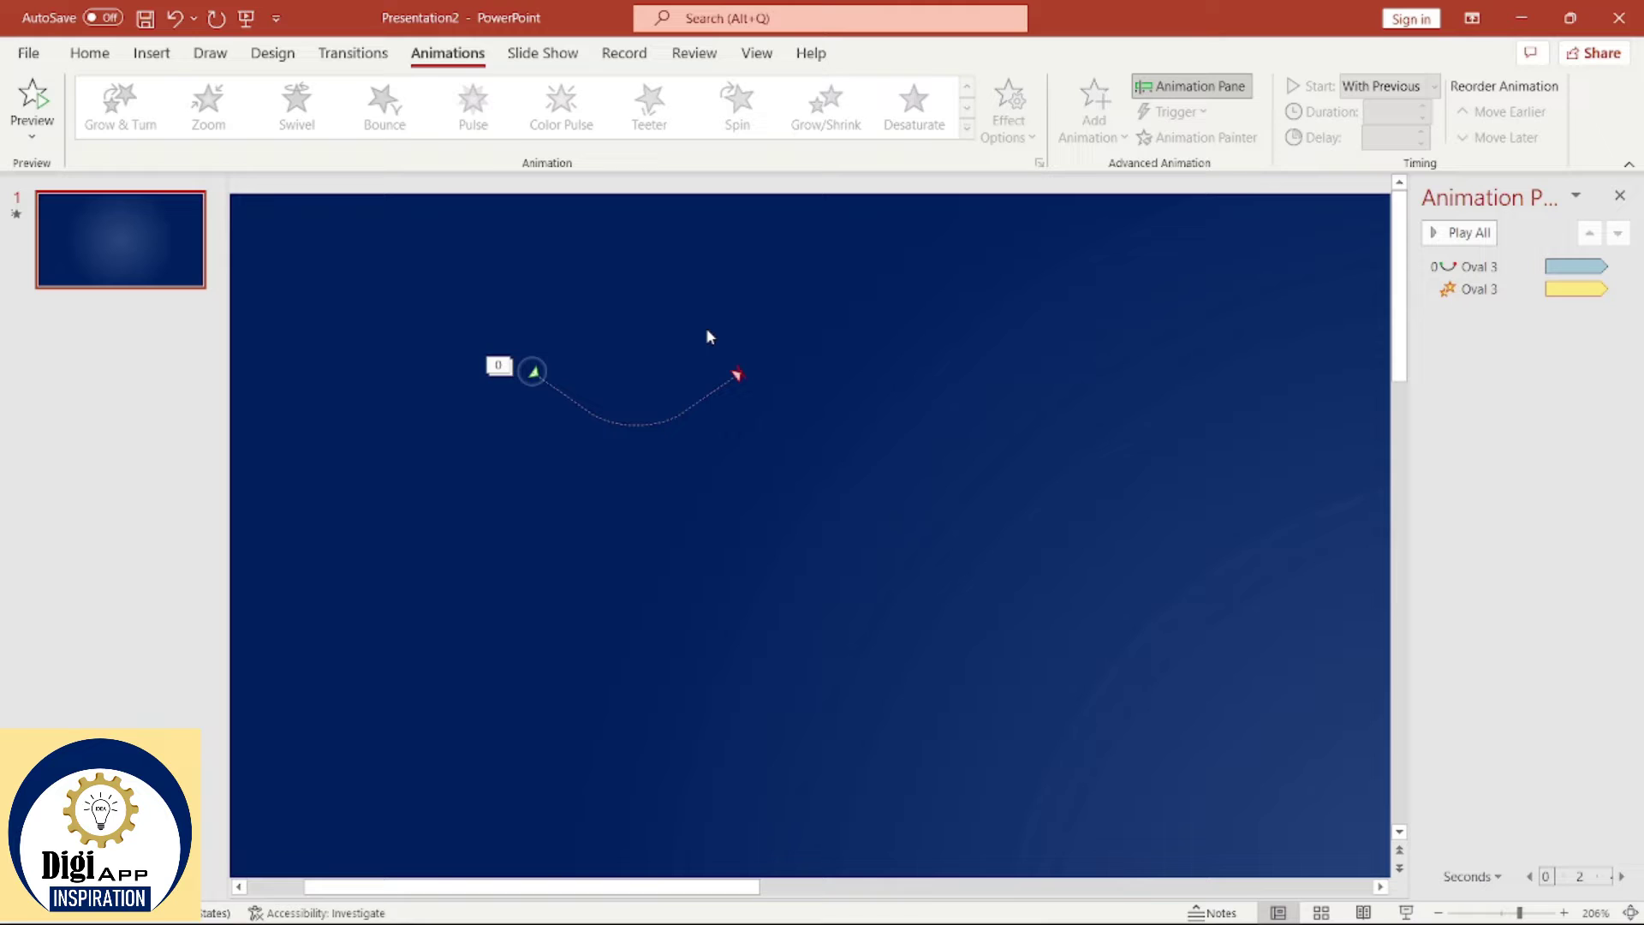
Step: Duplicate the animated dot with Ctrl+D and move the copy further right at similar height
left_click_drag(629, 282, 434, 452)
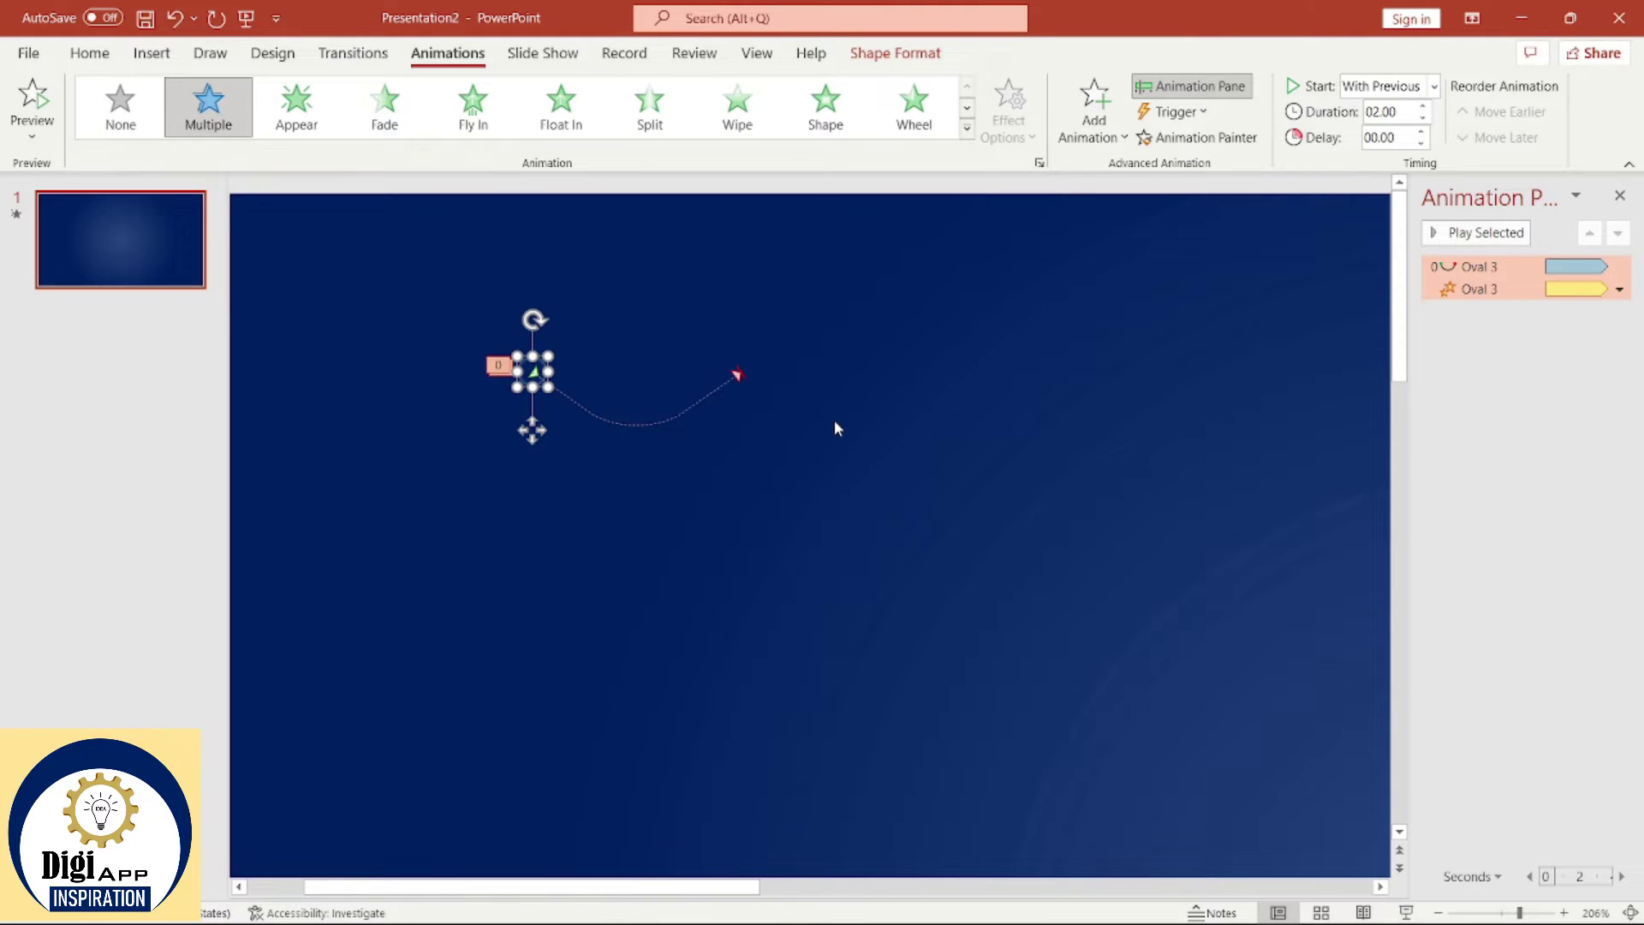
key("ctrl+d")
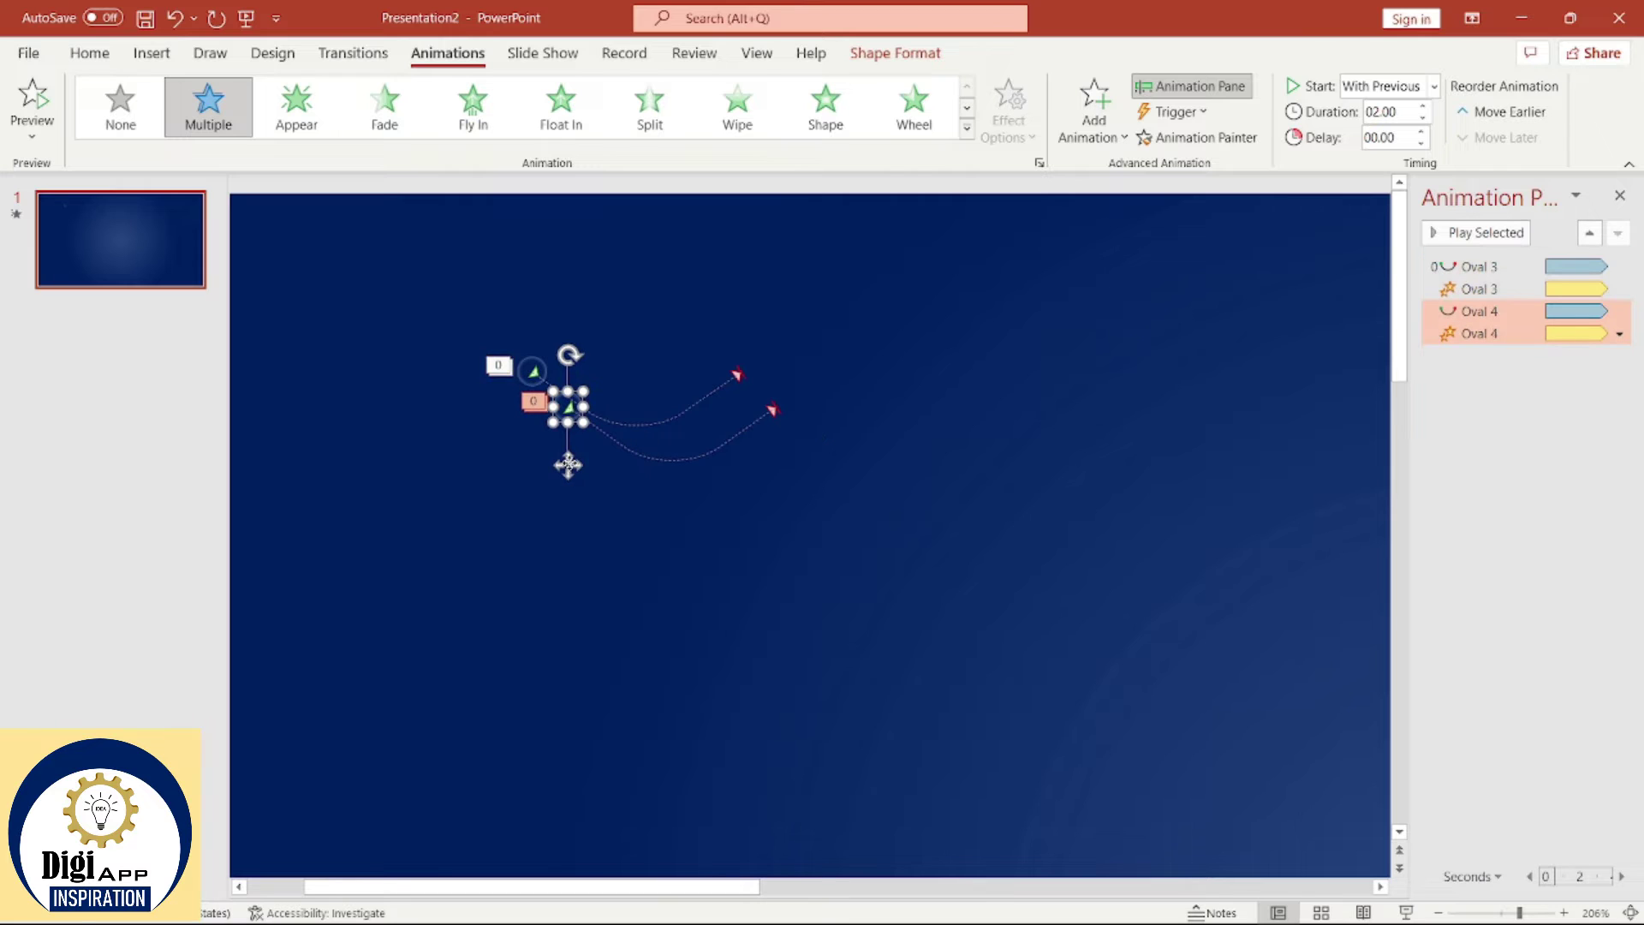
mouse_move(567, 464)
left_mouse_down()
mouse_move(965, 412)
mouse_move(985, 428)
left_mouse_up()
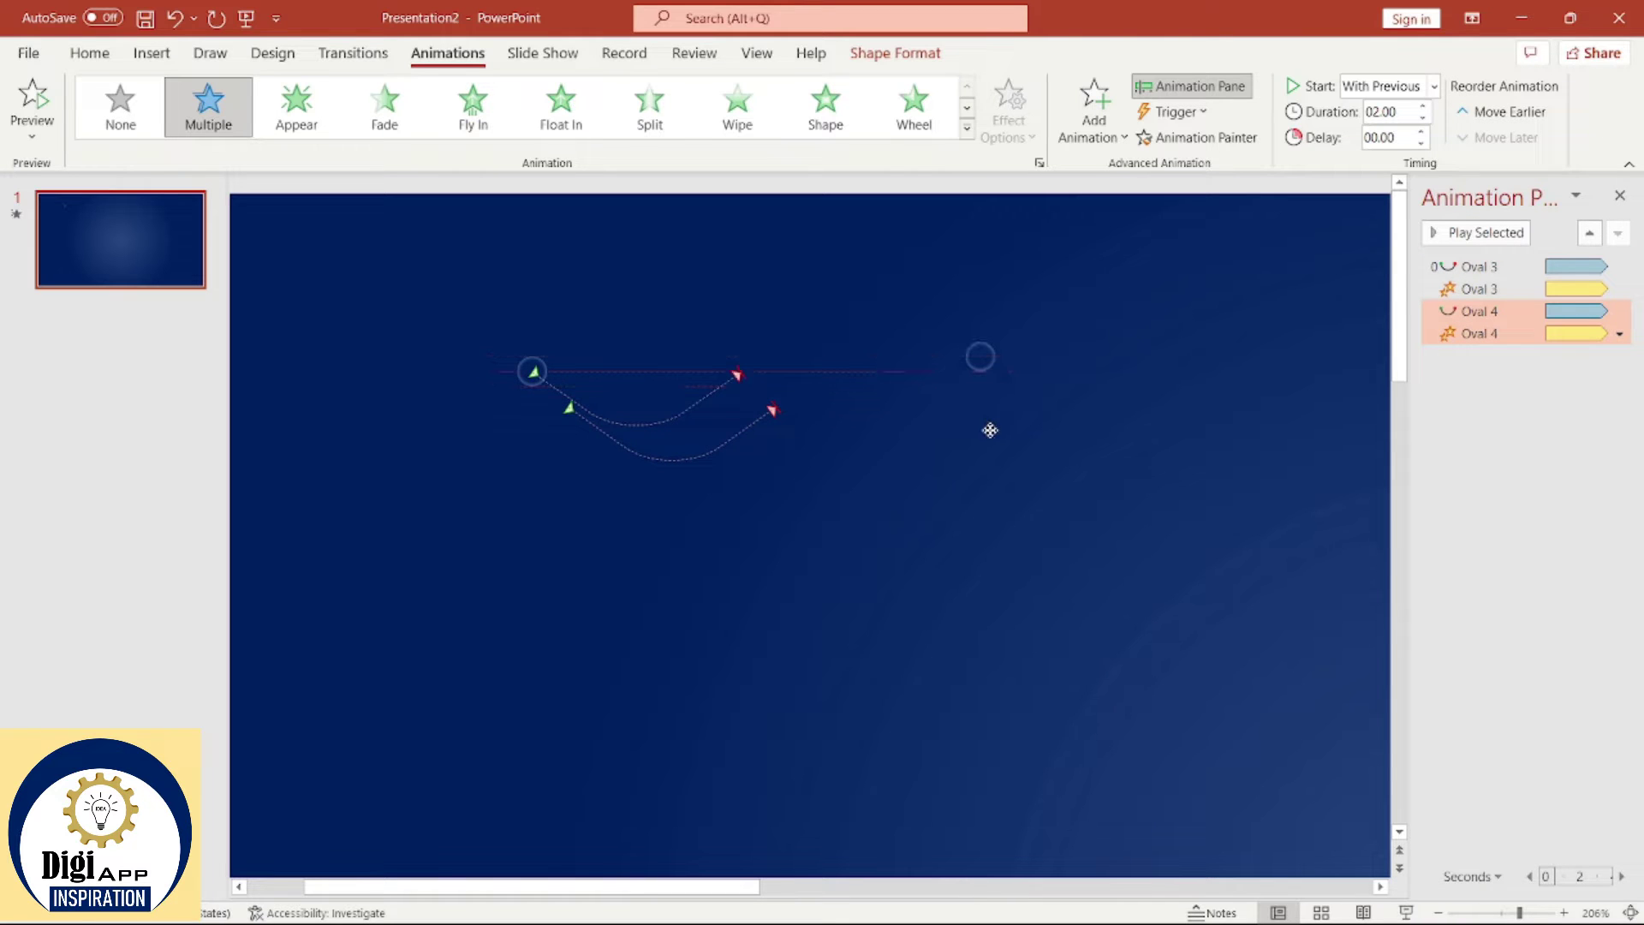
left_click(1123, 421)
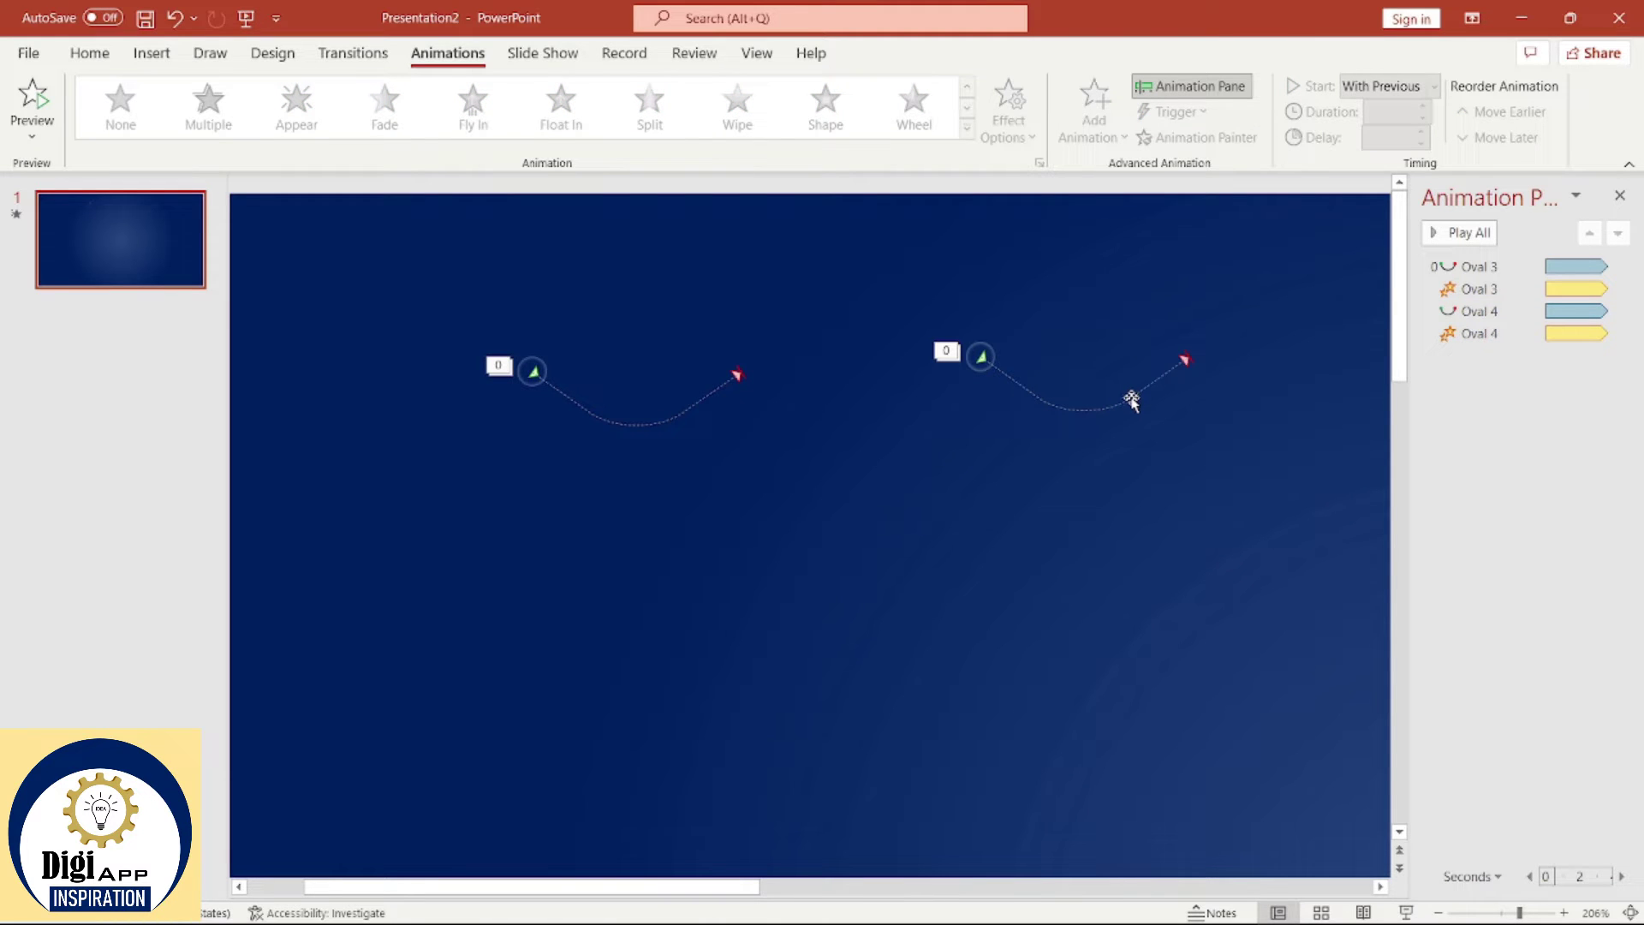
left_click(1131, 398)
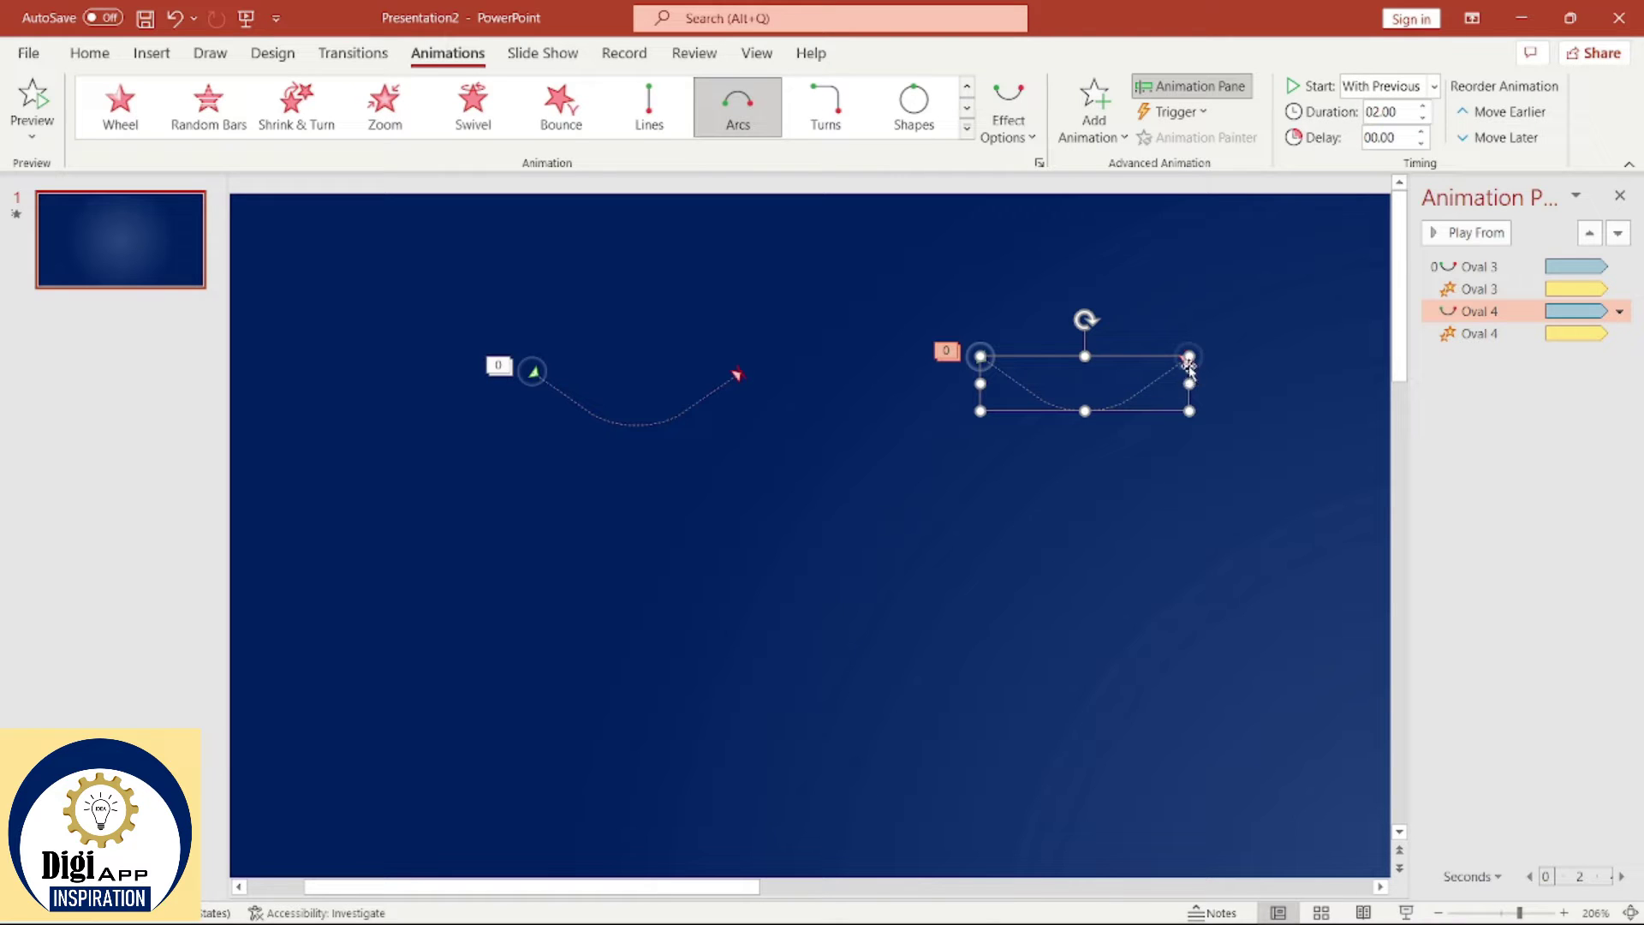
Step: Drag the copied dot's arc end point leftward so its path runs right-to-left toward the first dot
left_click(1188, 384)
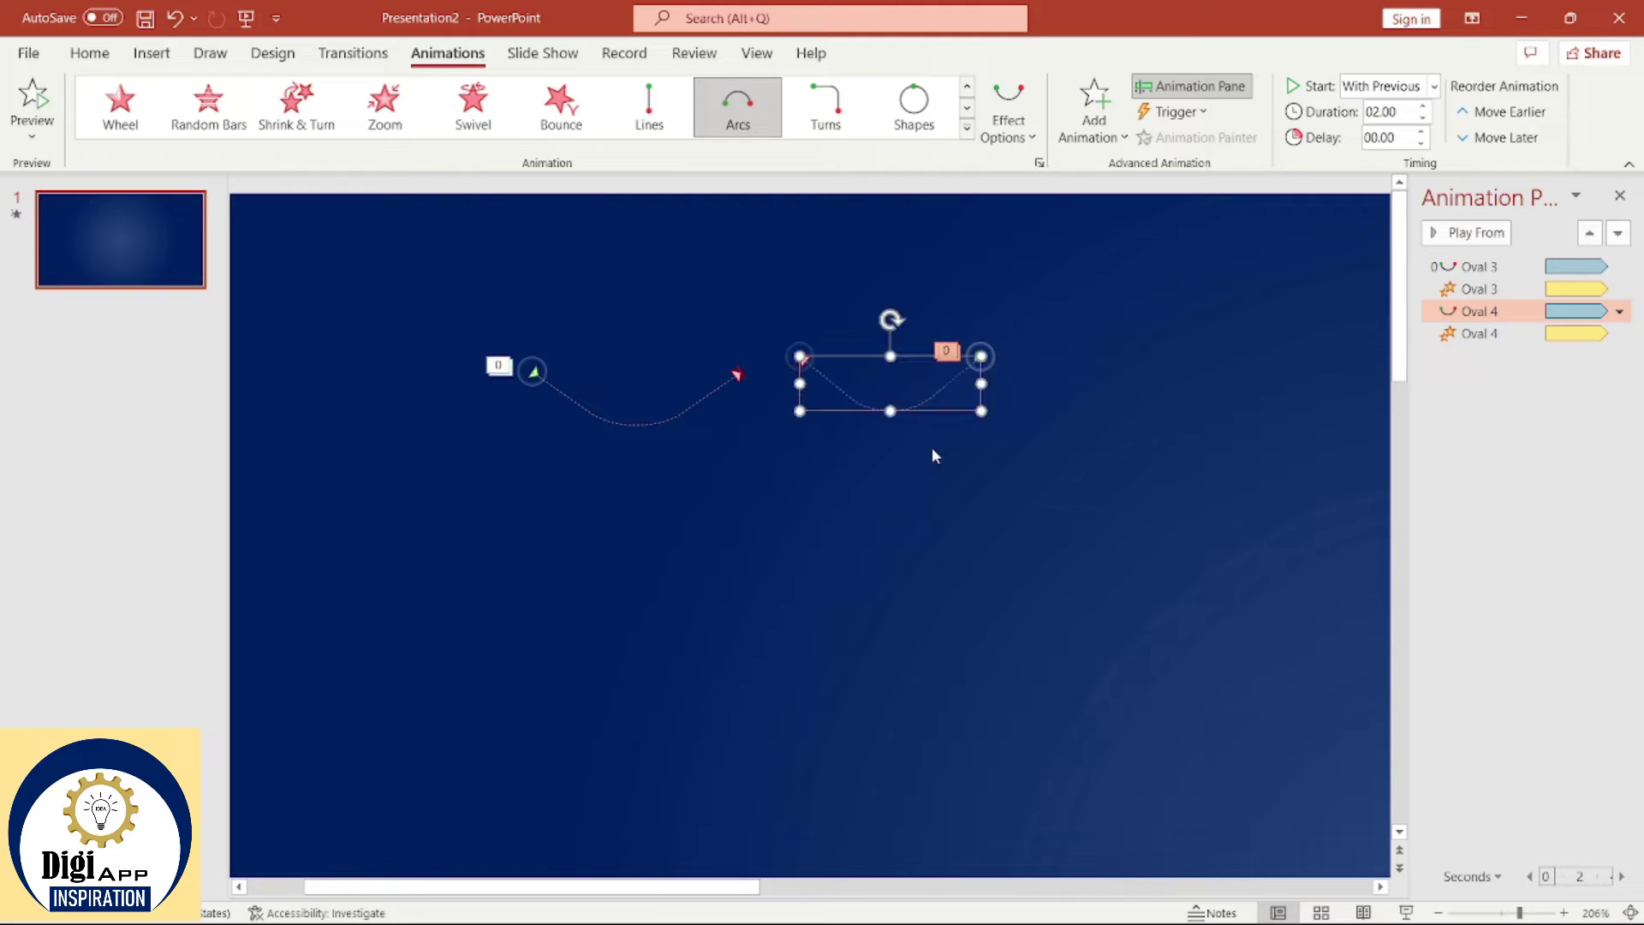
left_click_drag(891, 413, 892, 408)
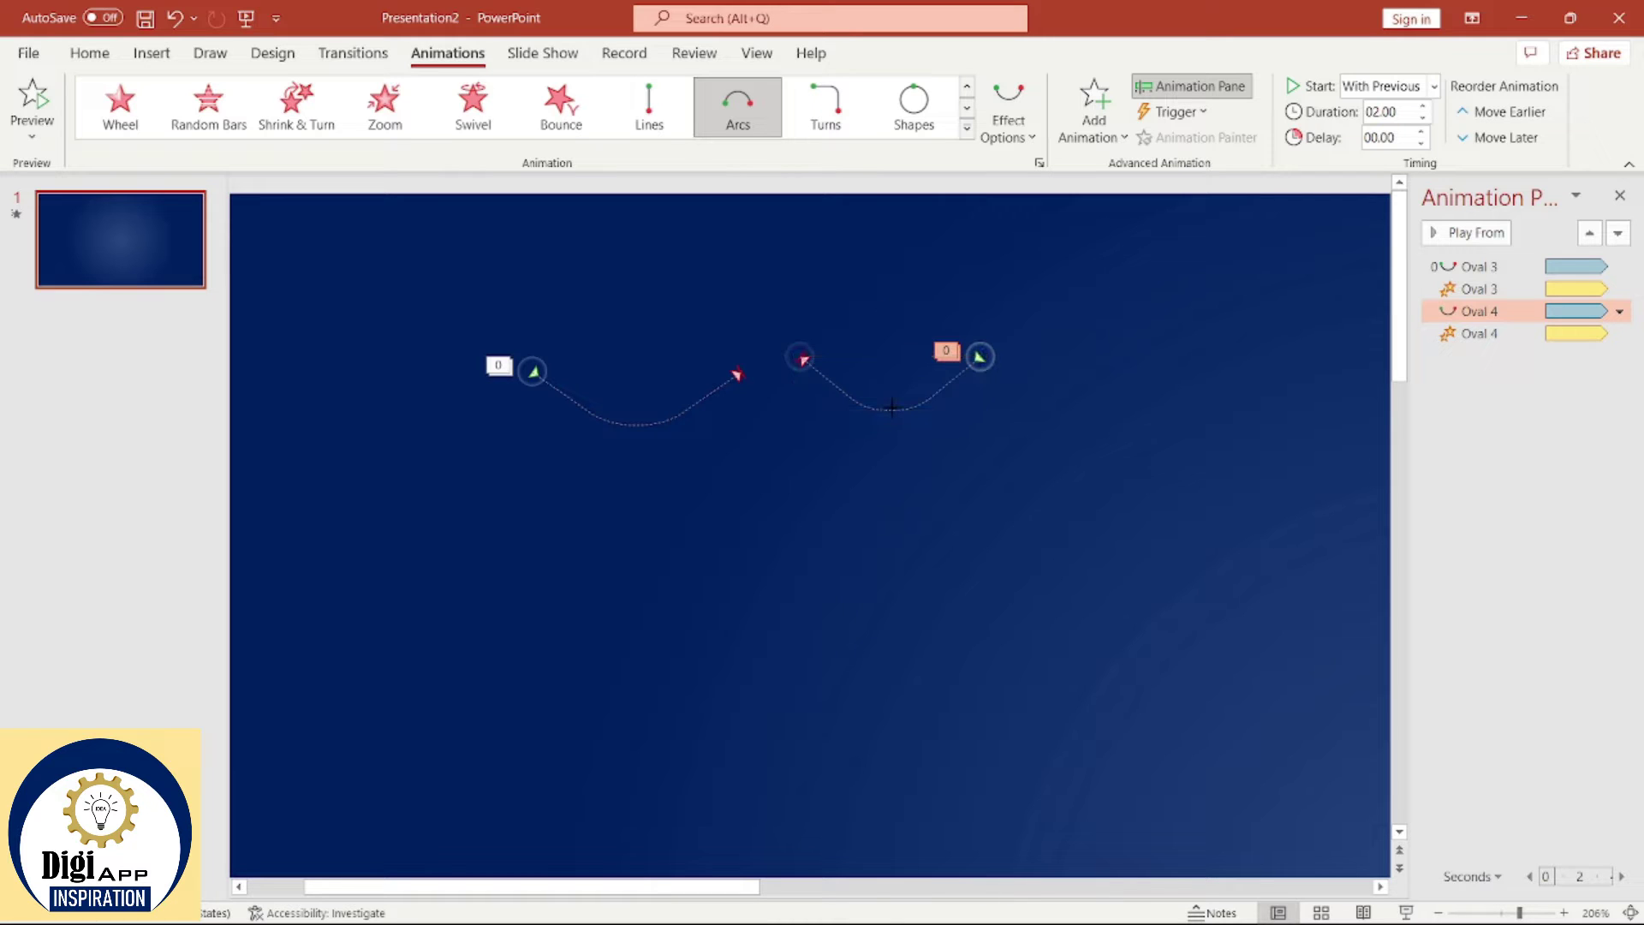
left_click(1157, 548)
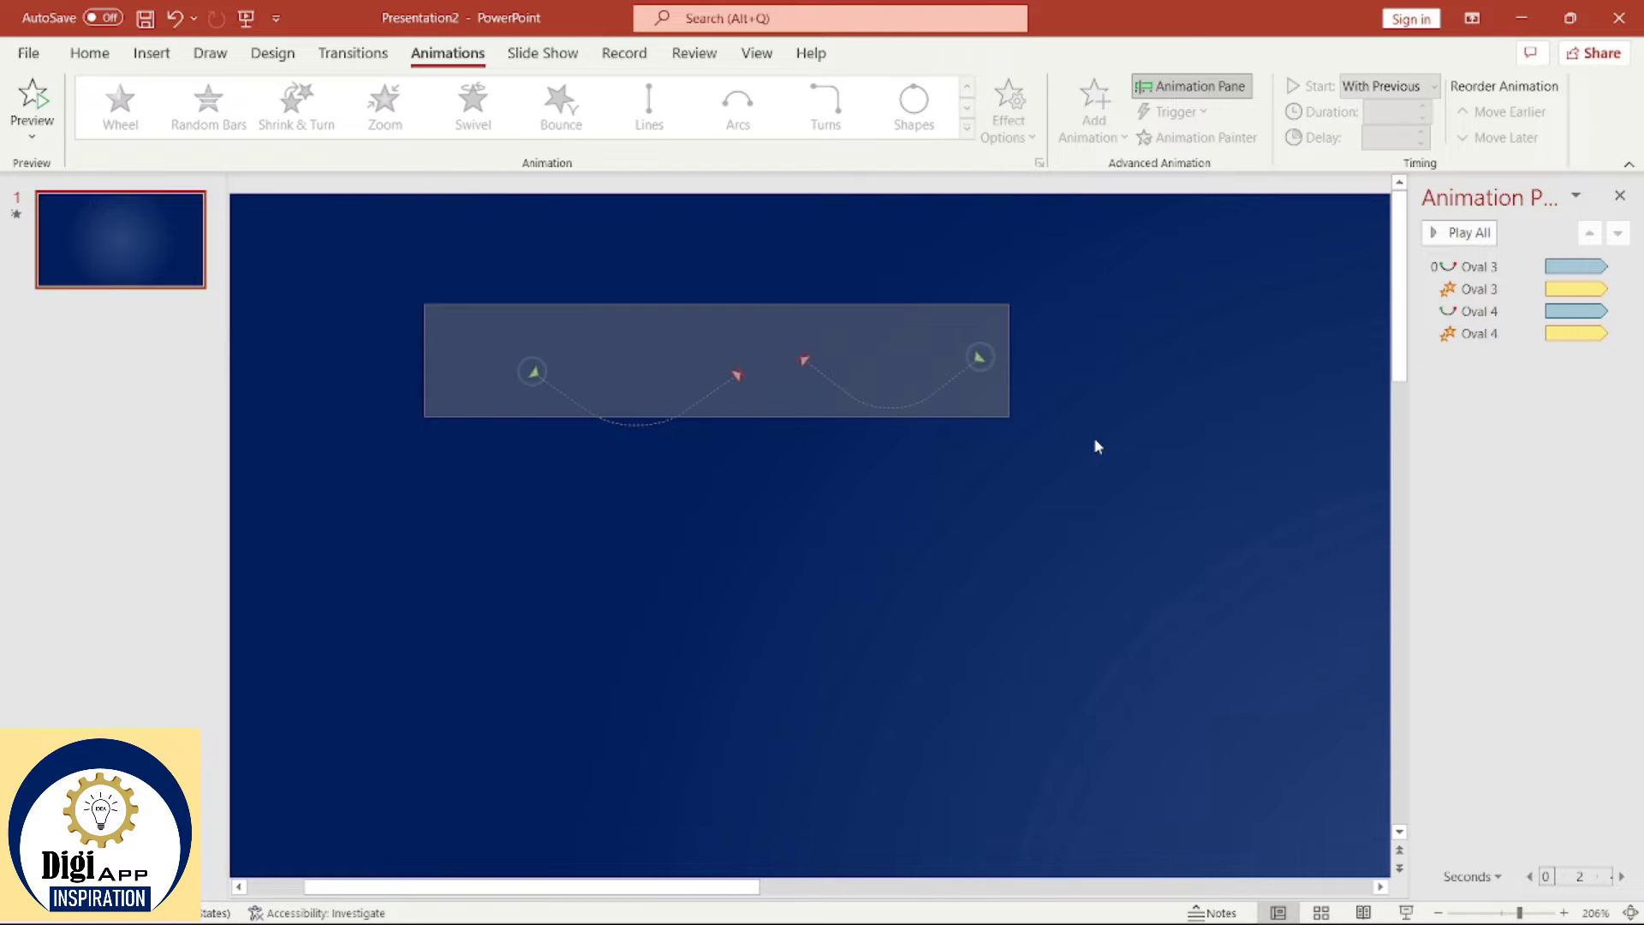
Step: Duplicate both dots with Ctrl+D, move the copies lower, then select Oval 5's Grow/Shrink animation
left_click_drag(424, 304, 1092, 437)
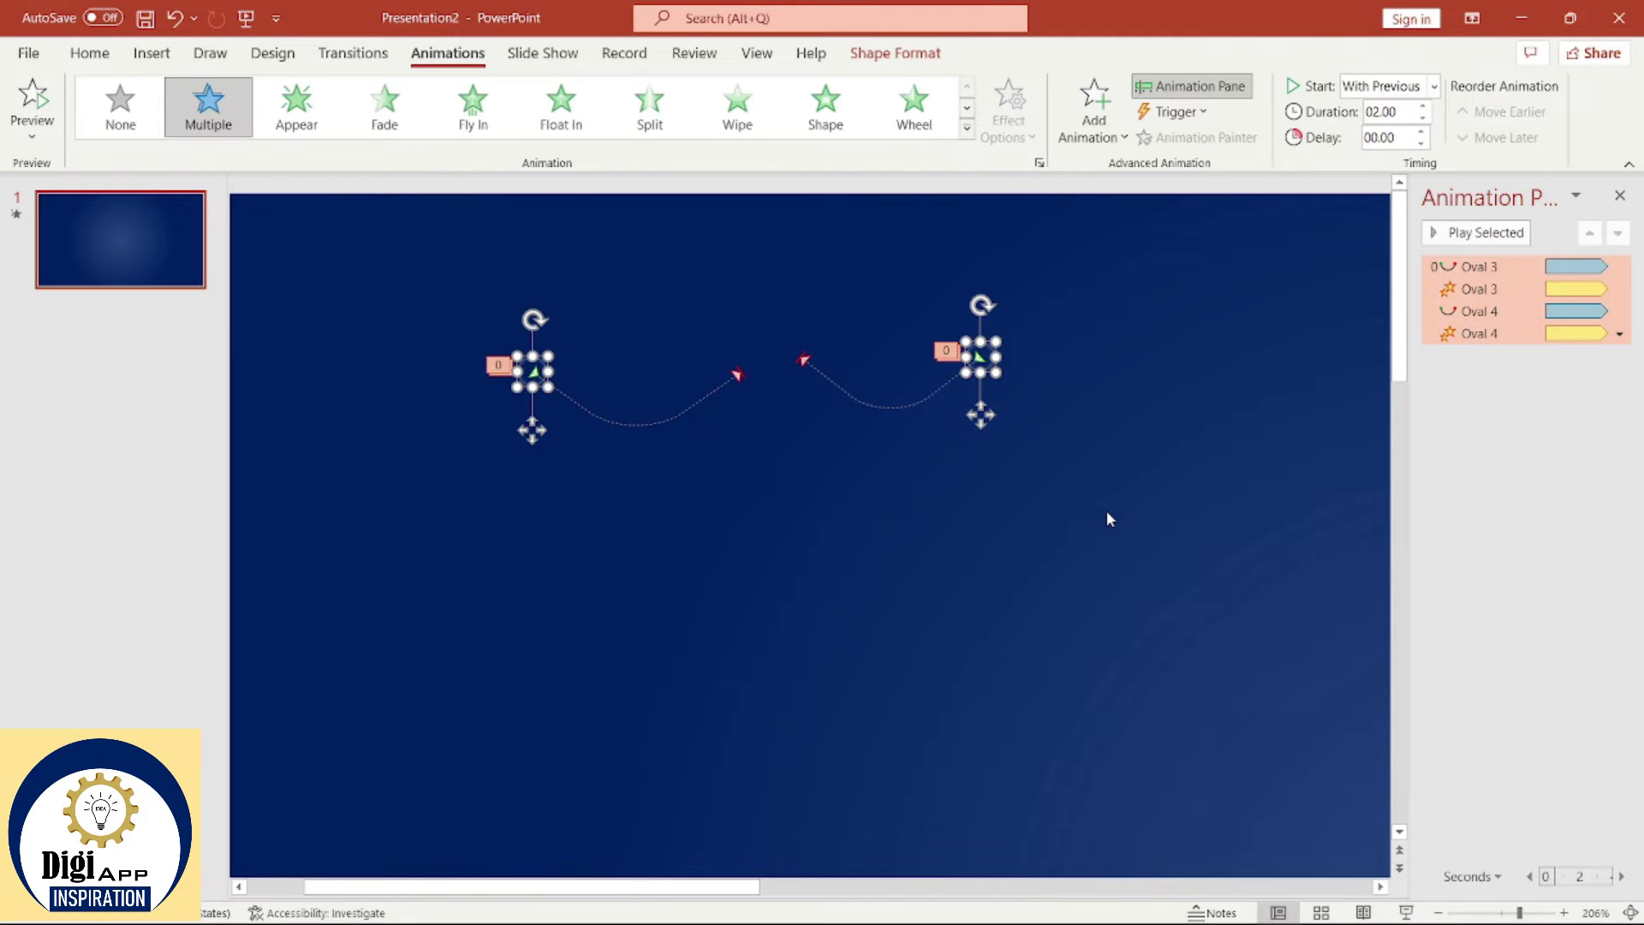
key("ctrl+d")
left_click_drag(1011, 447, 1002, 576)
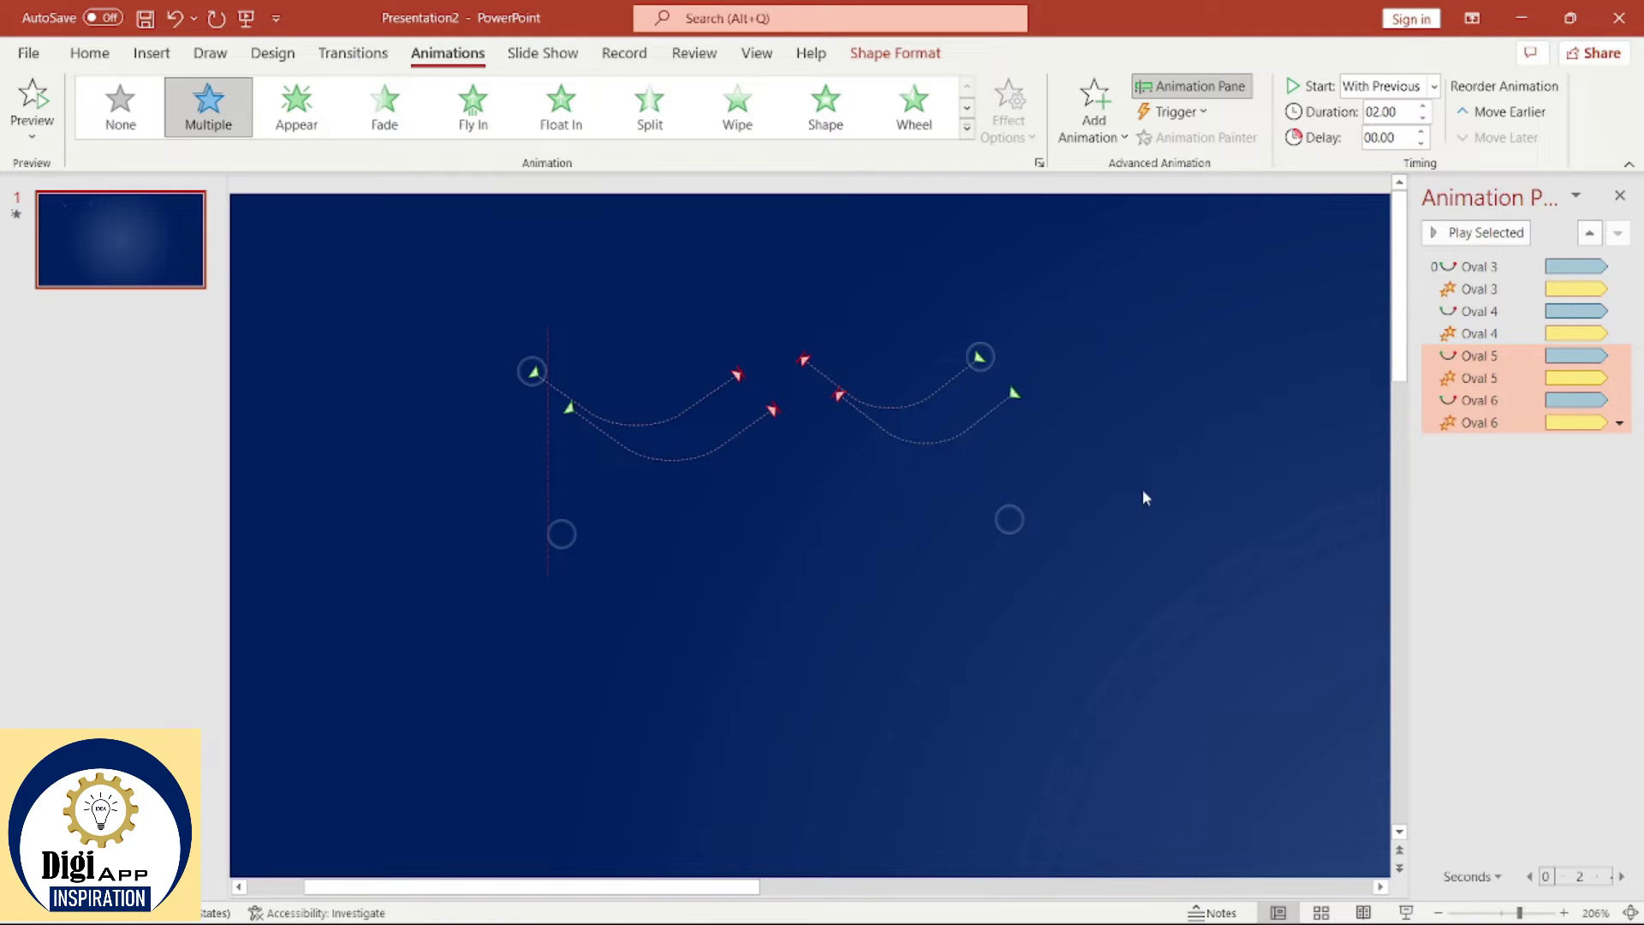
left_click(658, 505)
left_click_drag(619, 465, 516, 591)
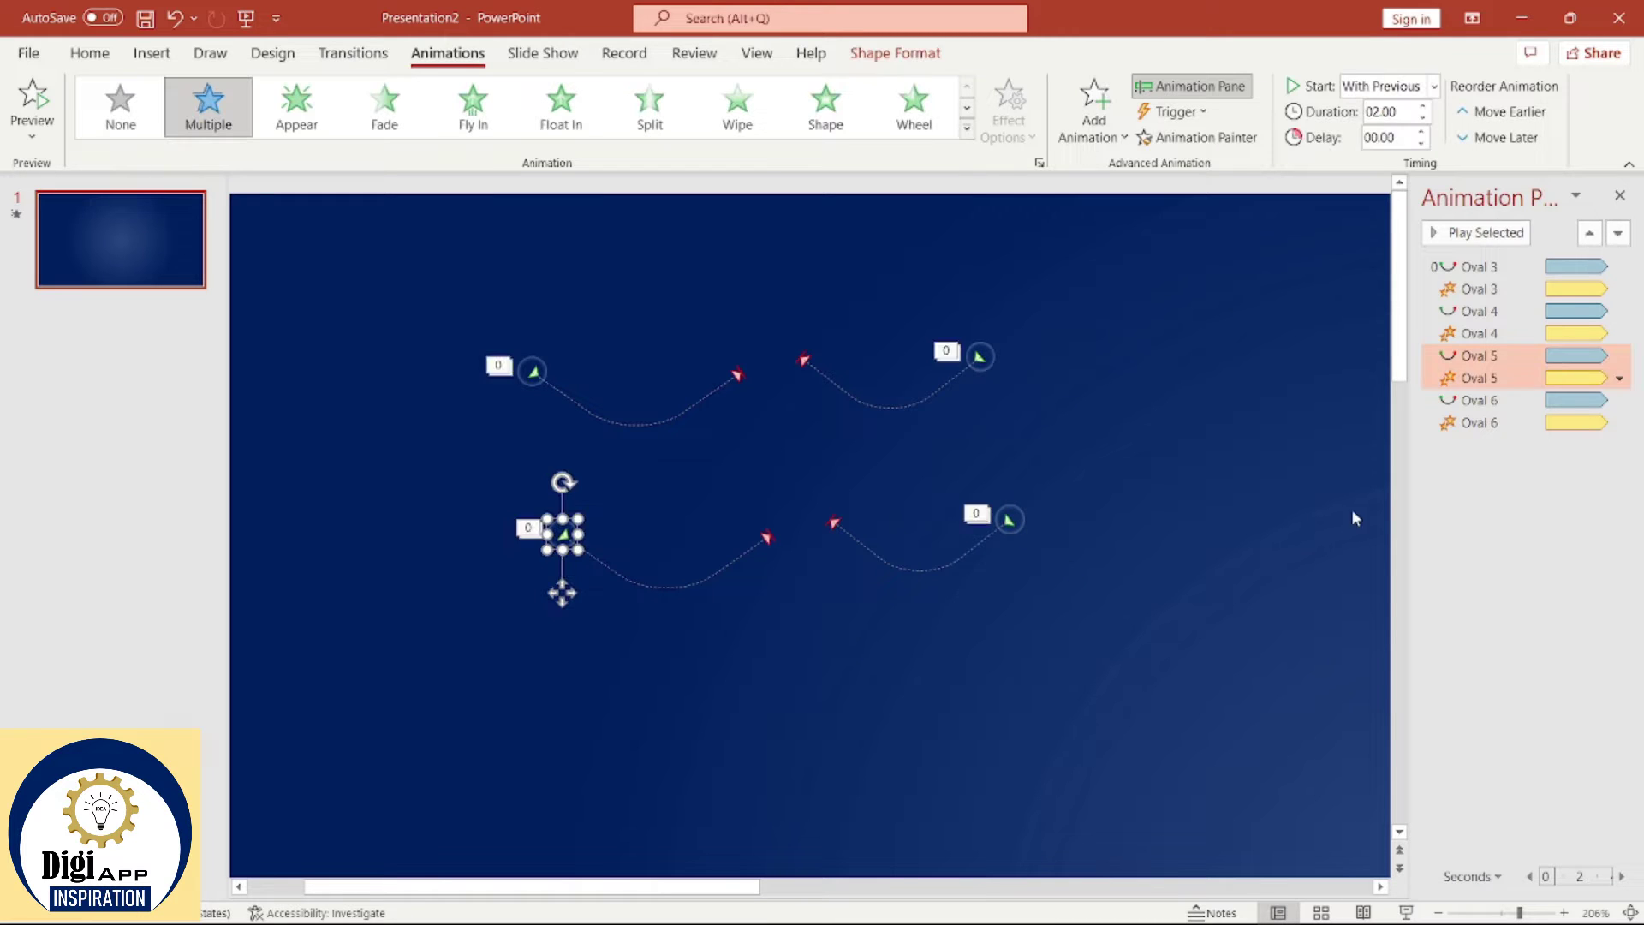
left_click(1514, 378)
Step: Set Oval 5's Grow/Shrink effect size to a custom 25%
left_click(1621, 379)
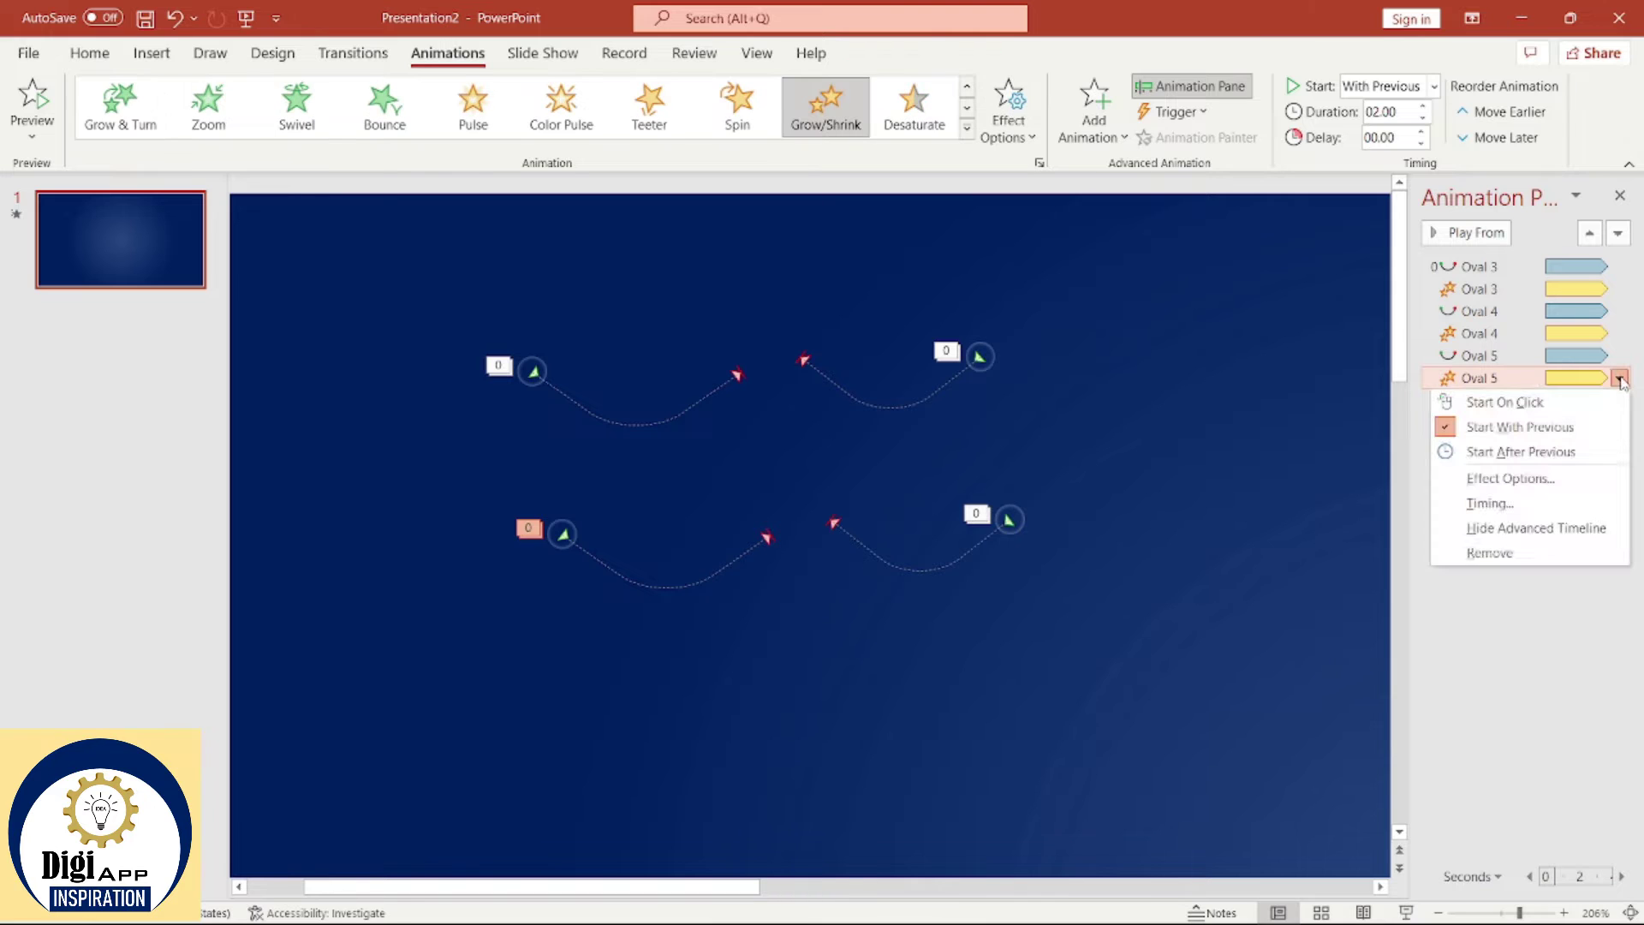
left_click(1446, 501)
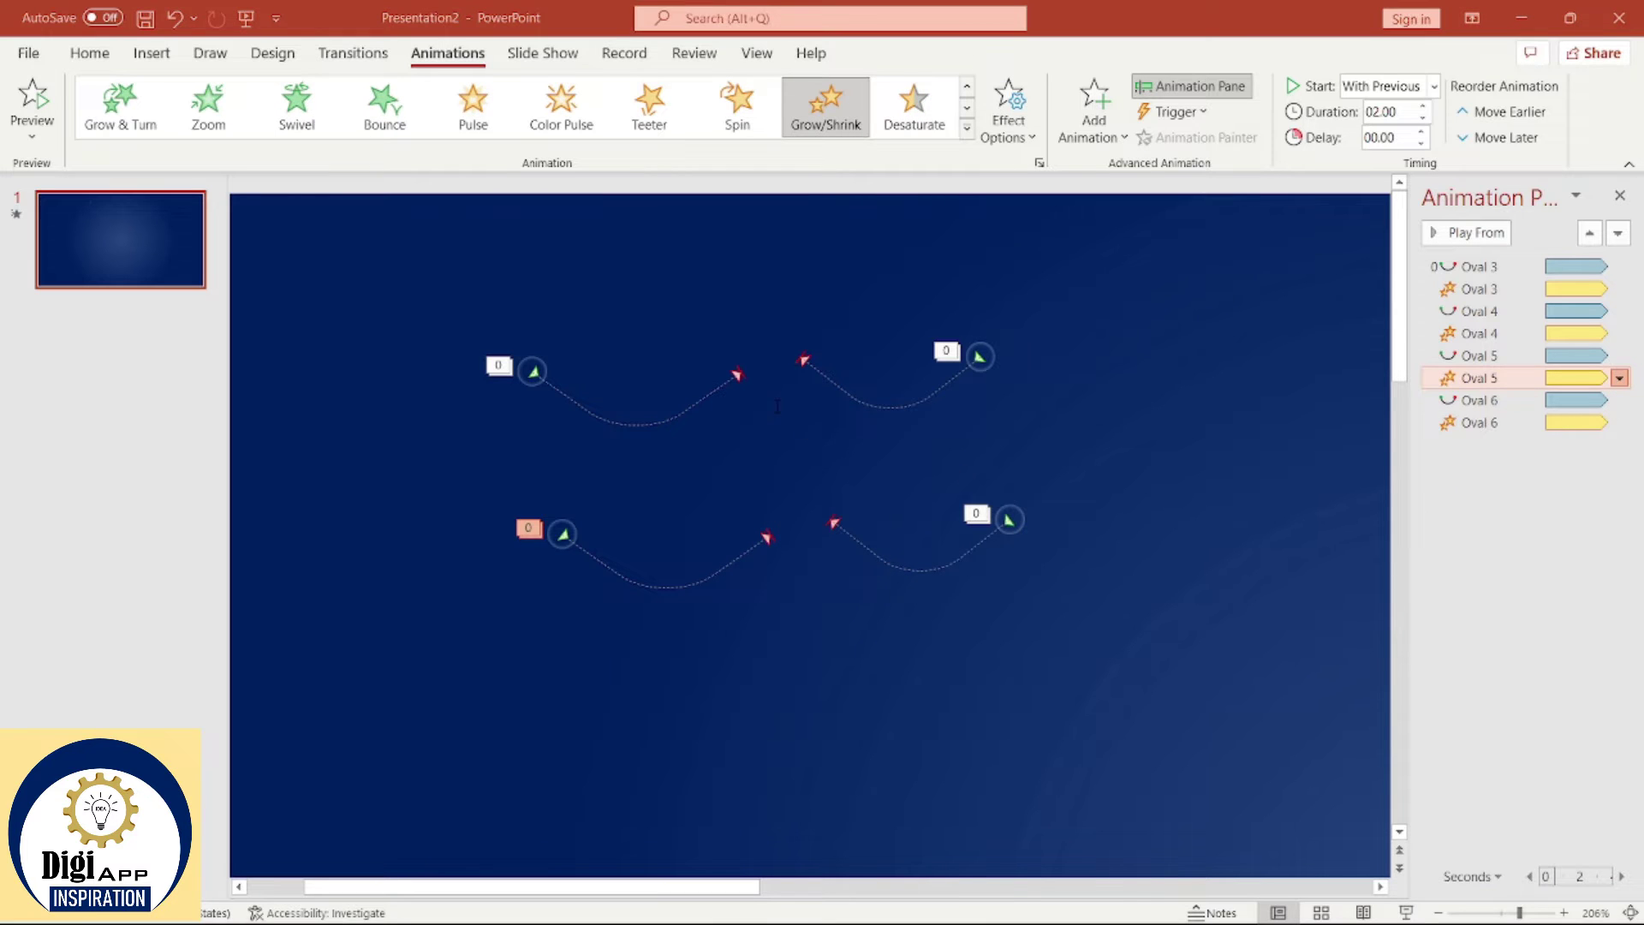
left_click(676, 297)
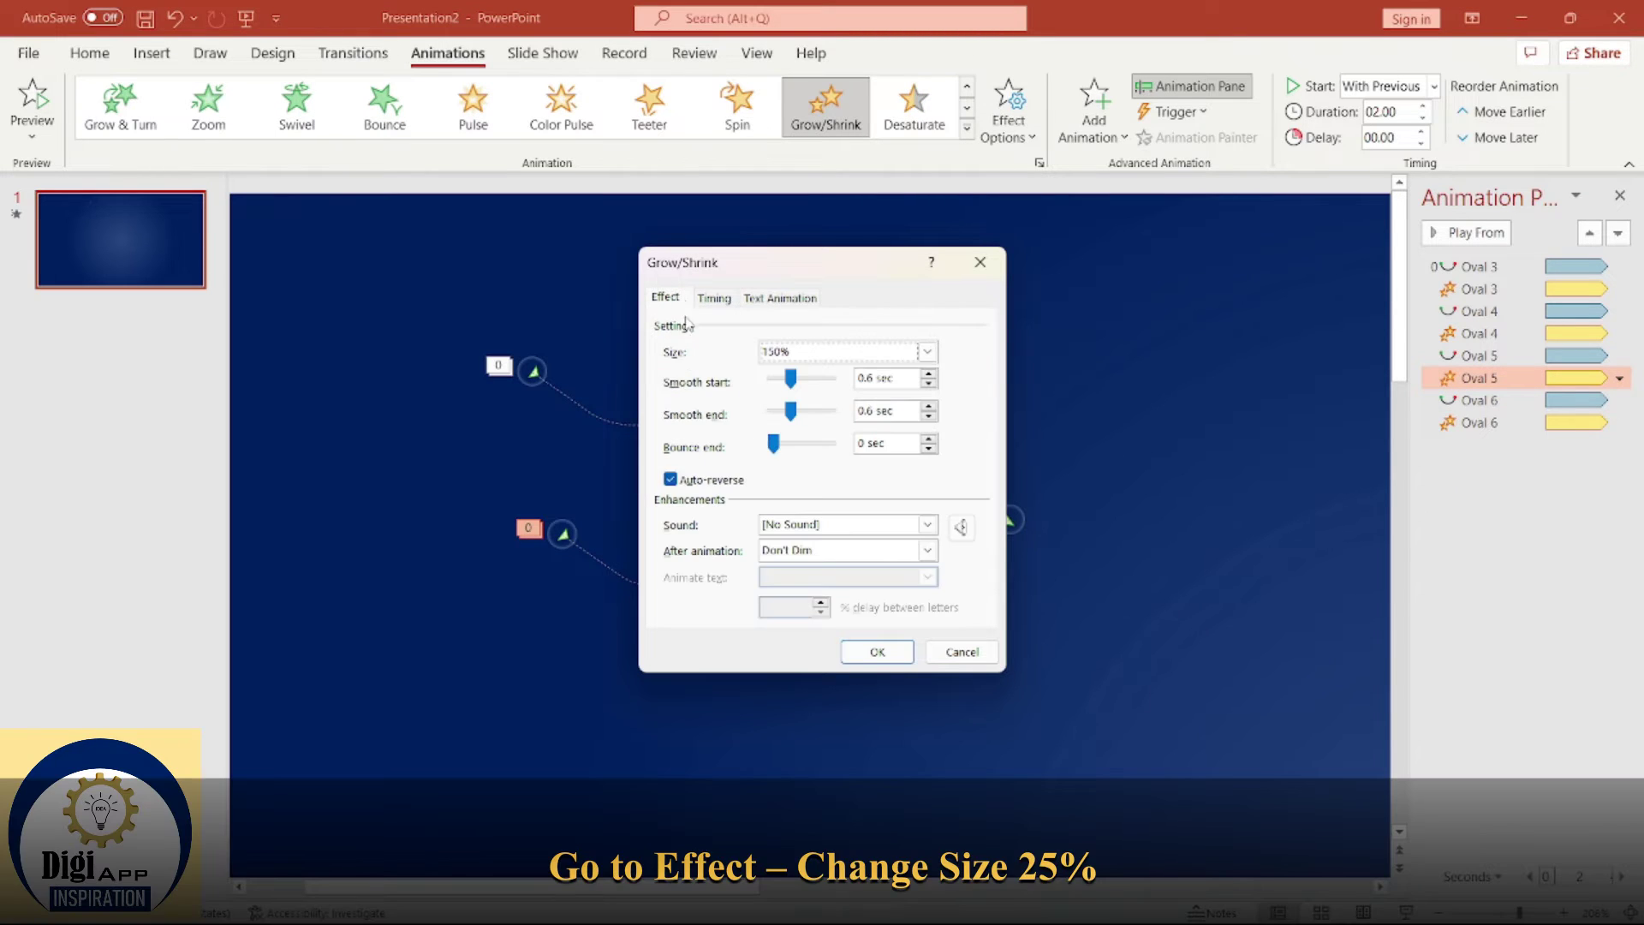
left_click(928, 353)
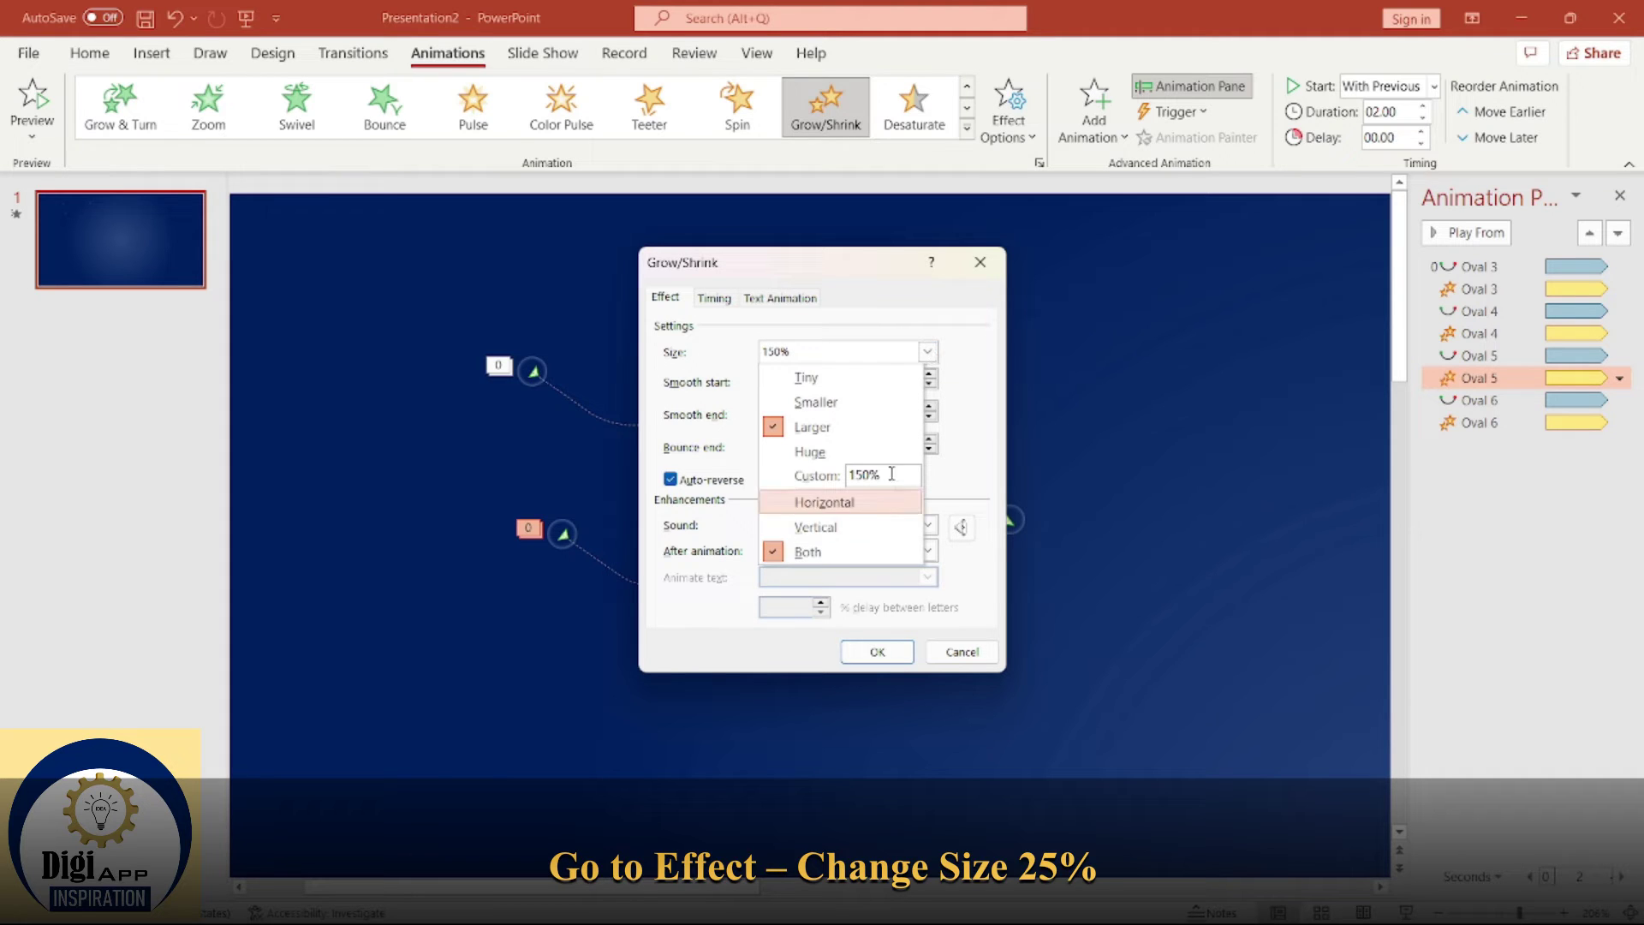
left_click(811, 479)
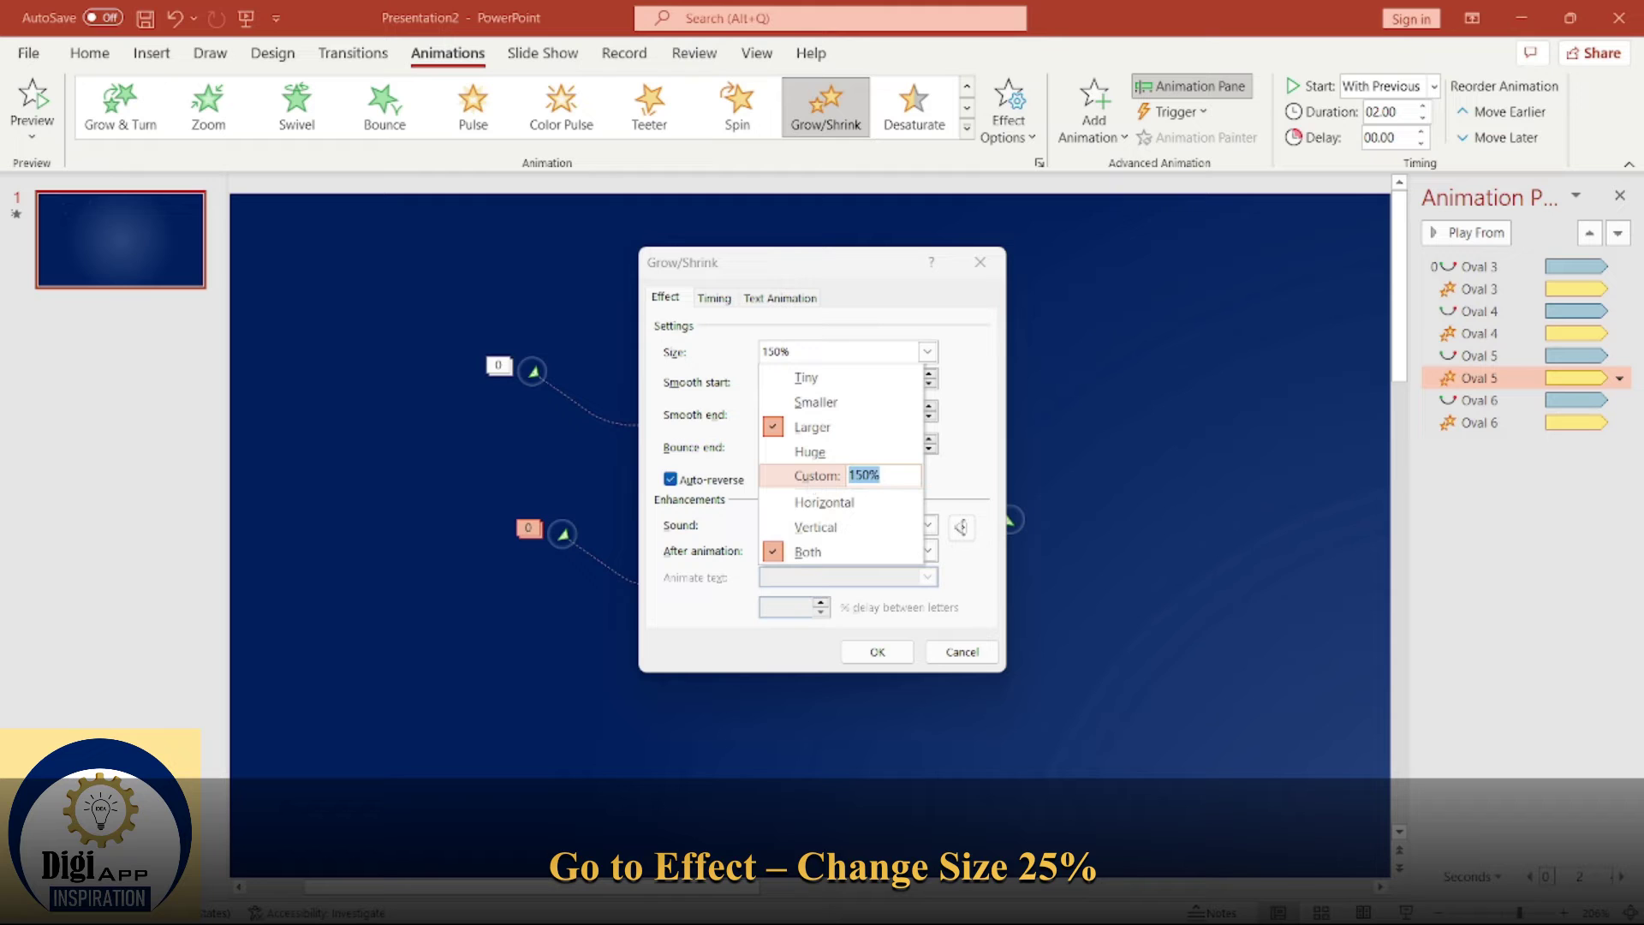
type("25")
key("Return")
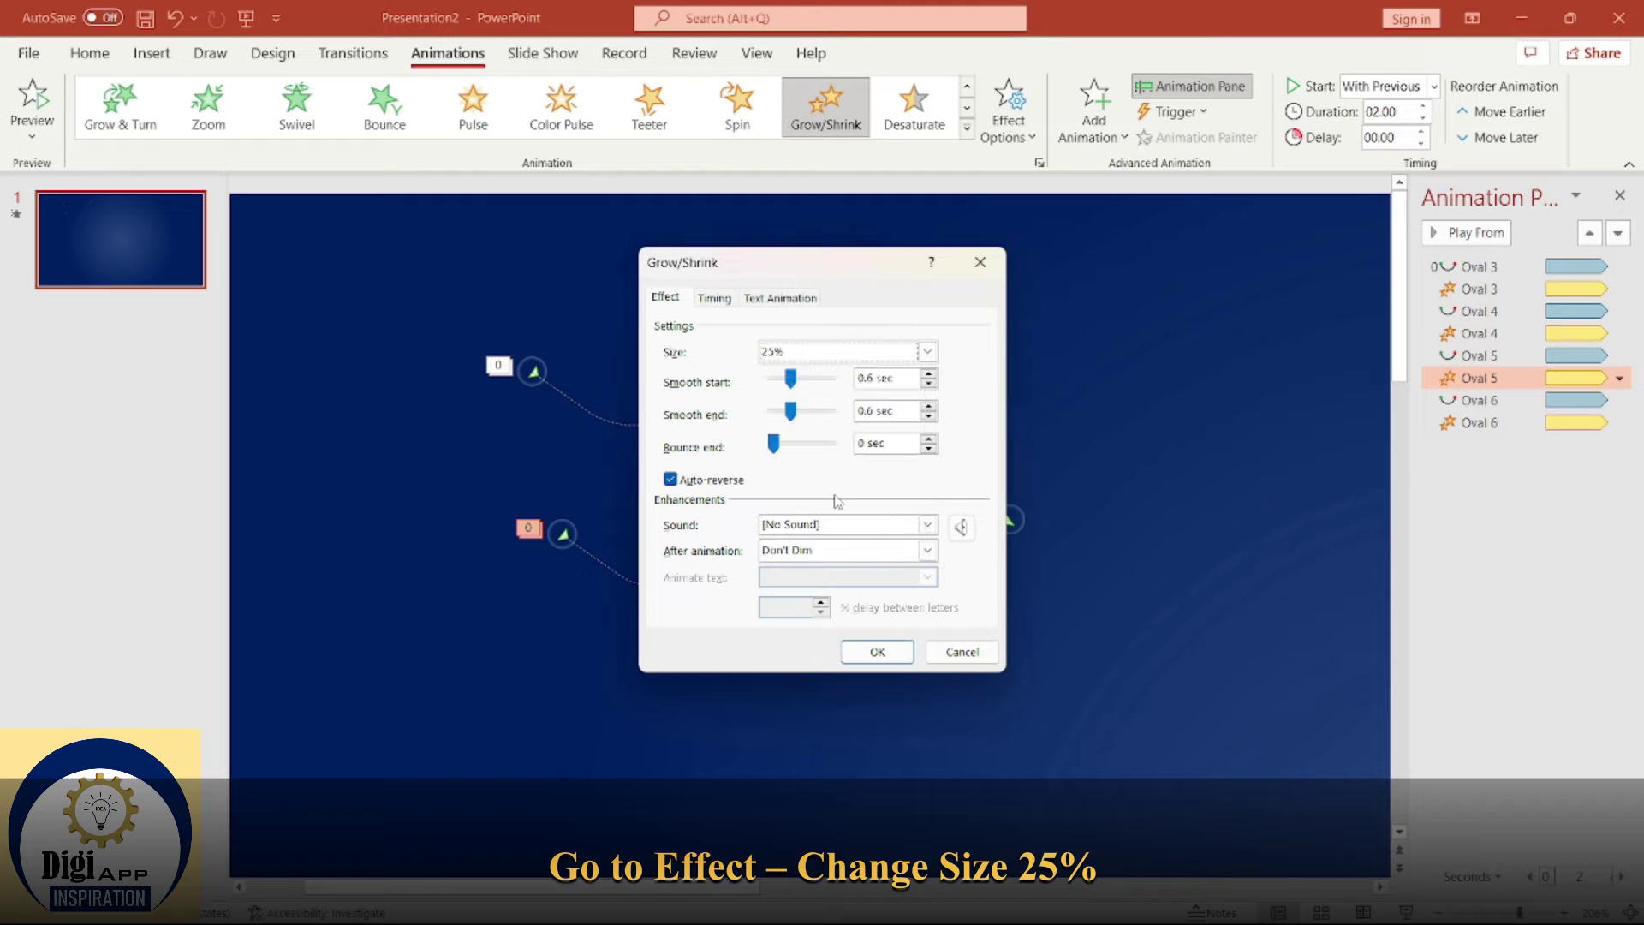
left_click(904, 655)
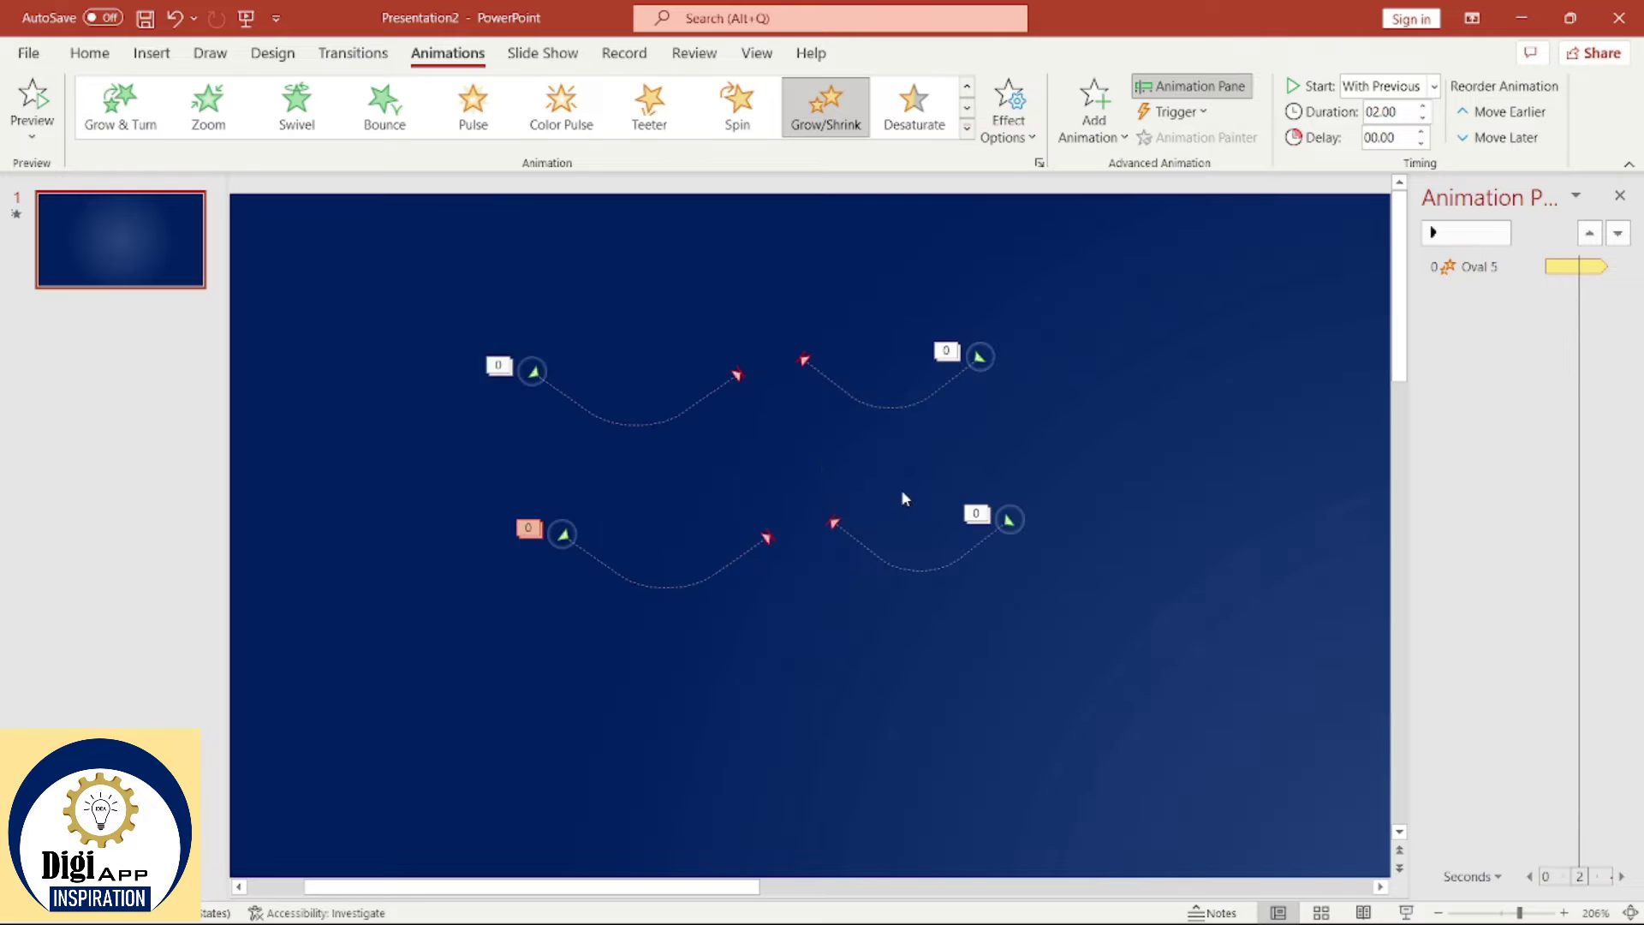
Step: Set Oval 6's Grow/Shrink effect size to a custom 25% as well
left_click_drag(976, 452, 1102, 584)
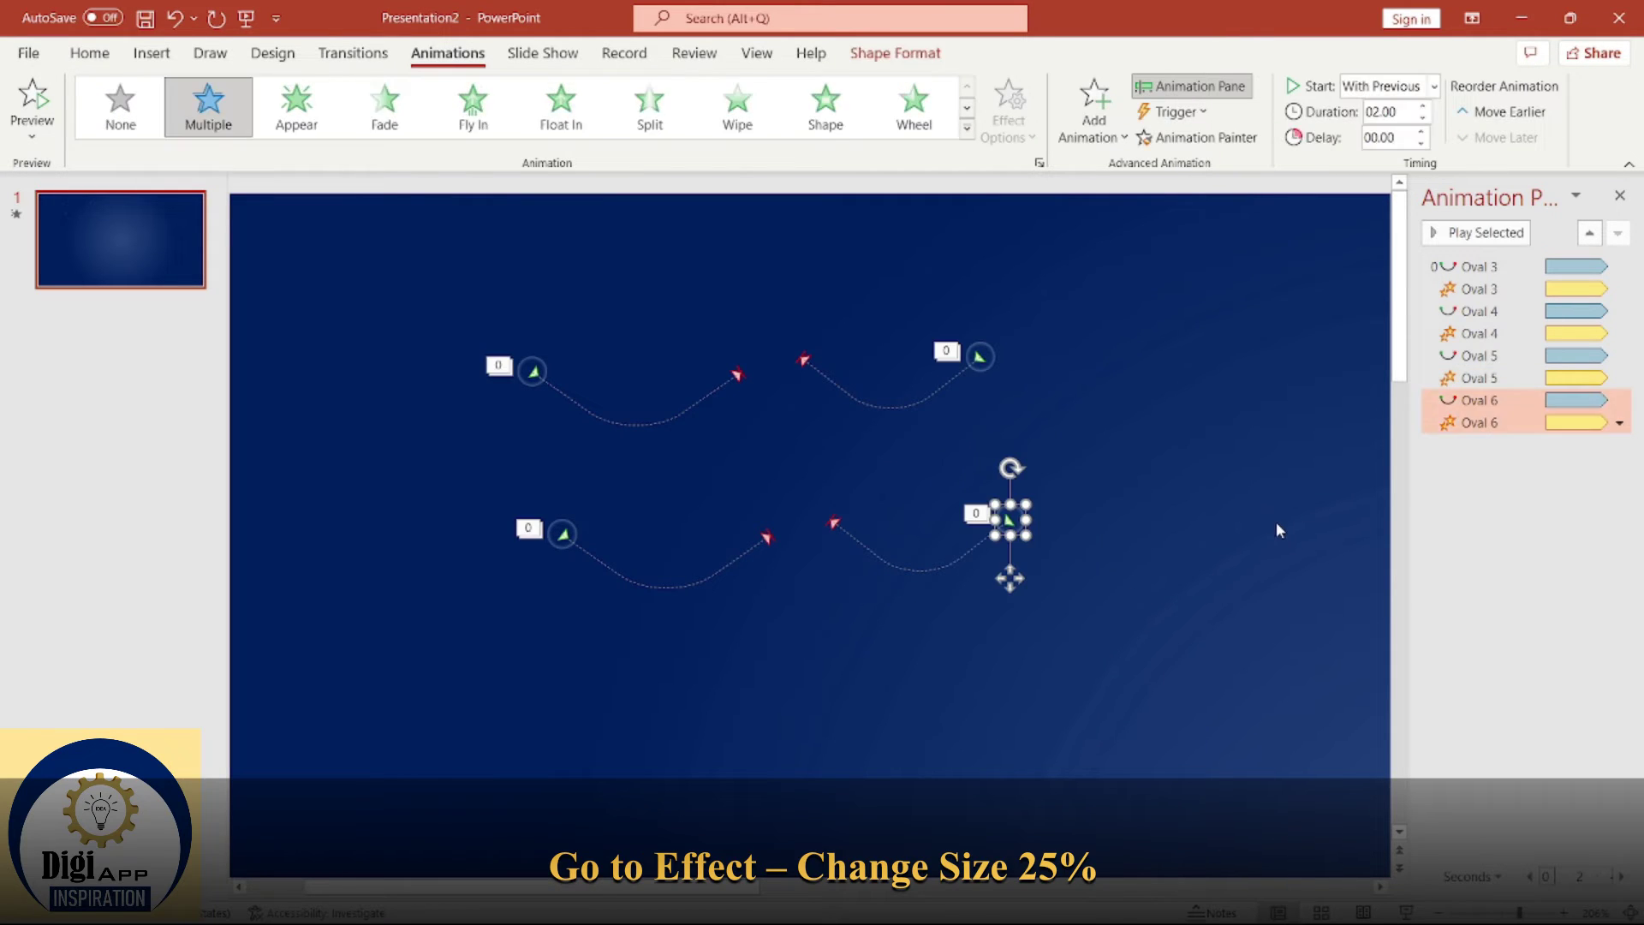
left_click(1539, 422)
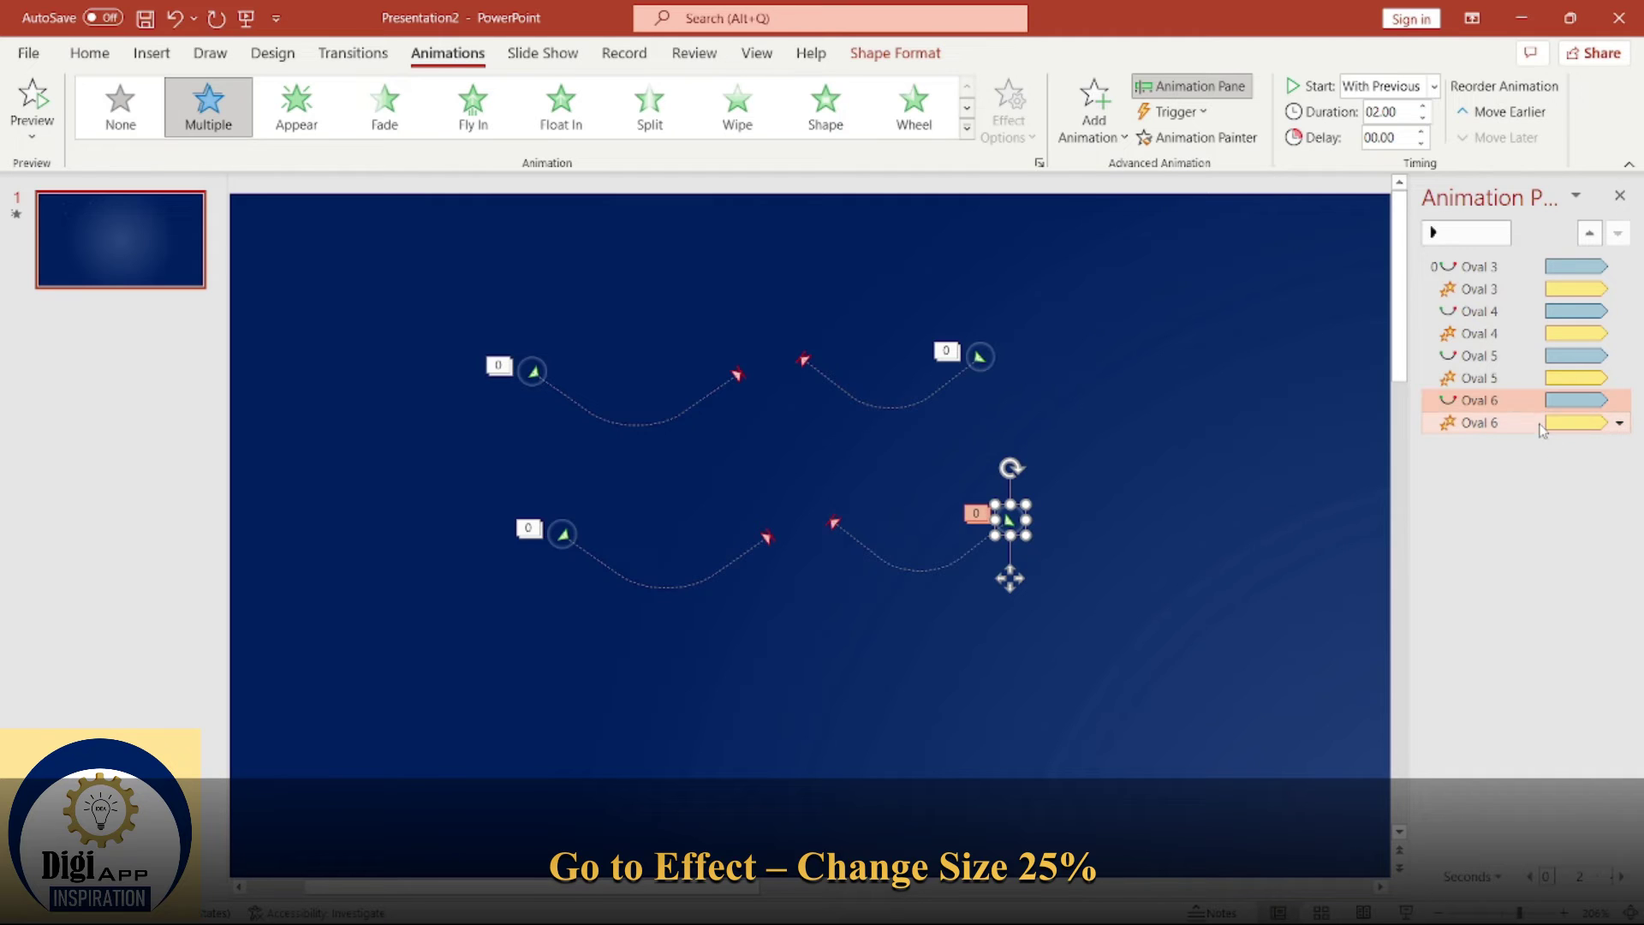
left_click(1619, 422)
left_click(1495, 548)
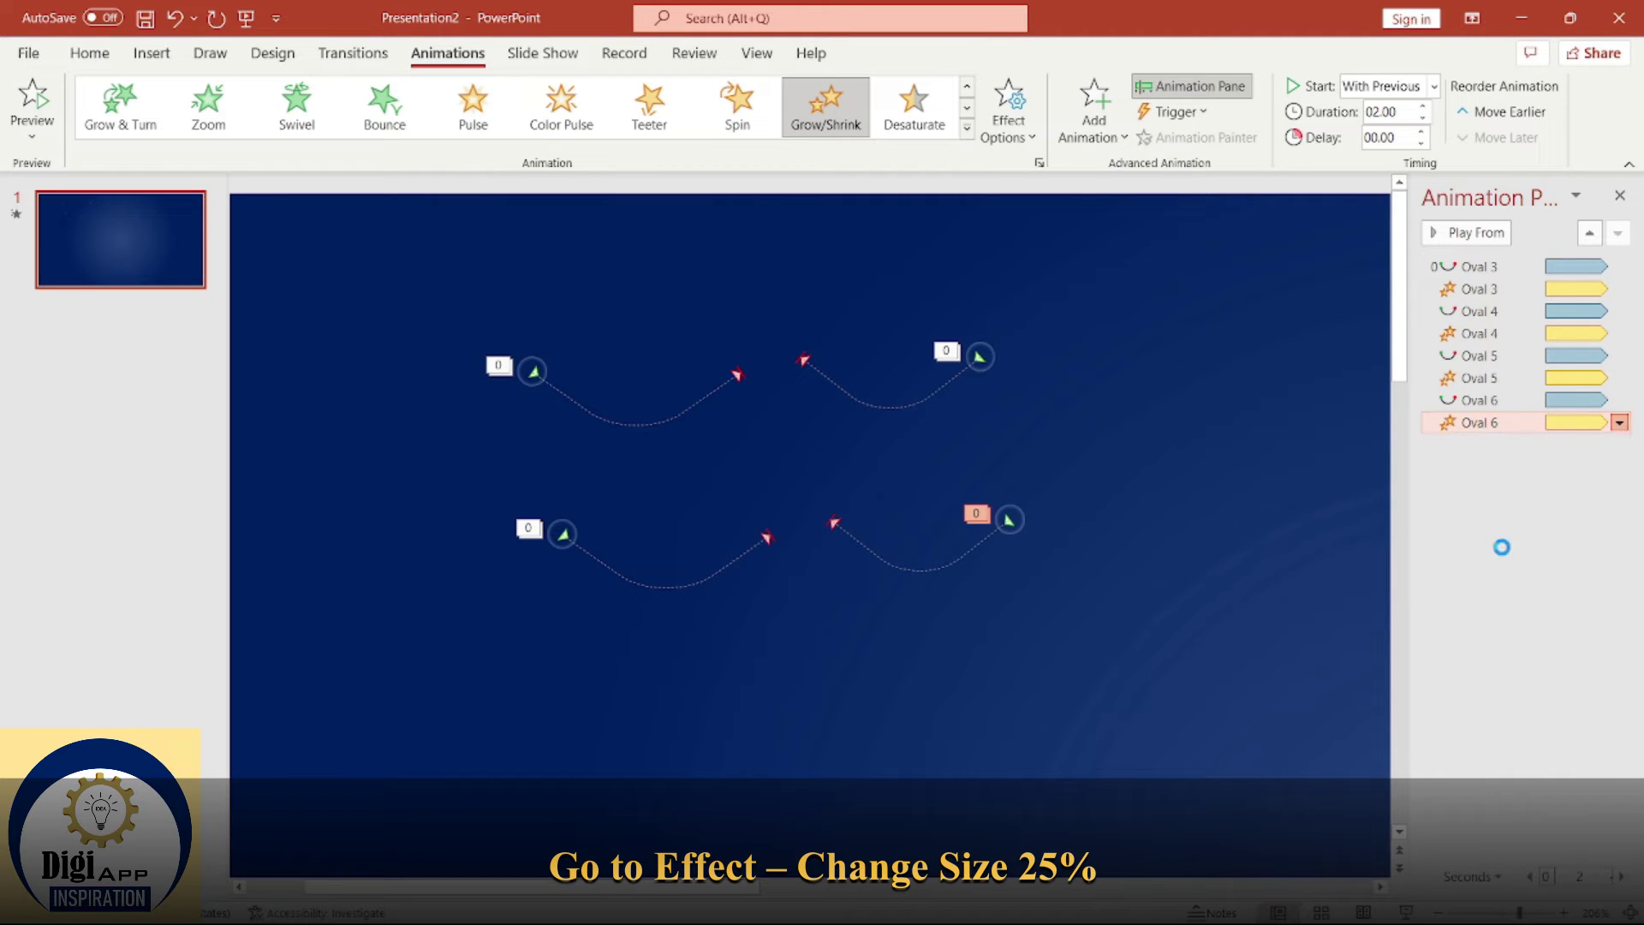
left_click(664, 297)
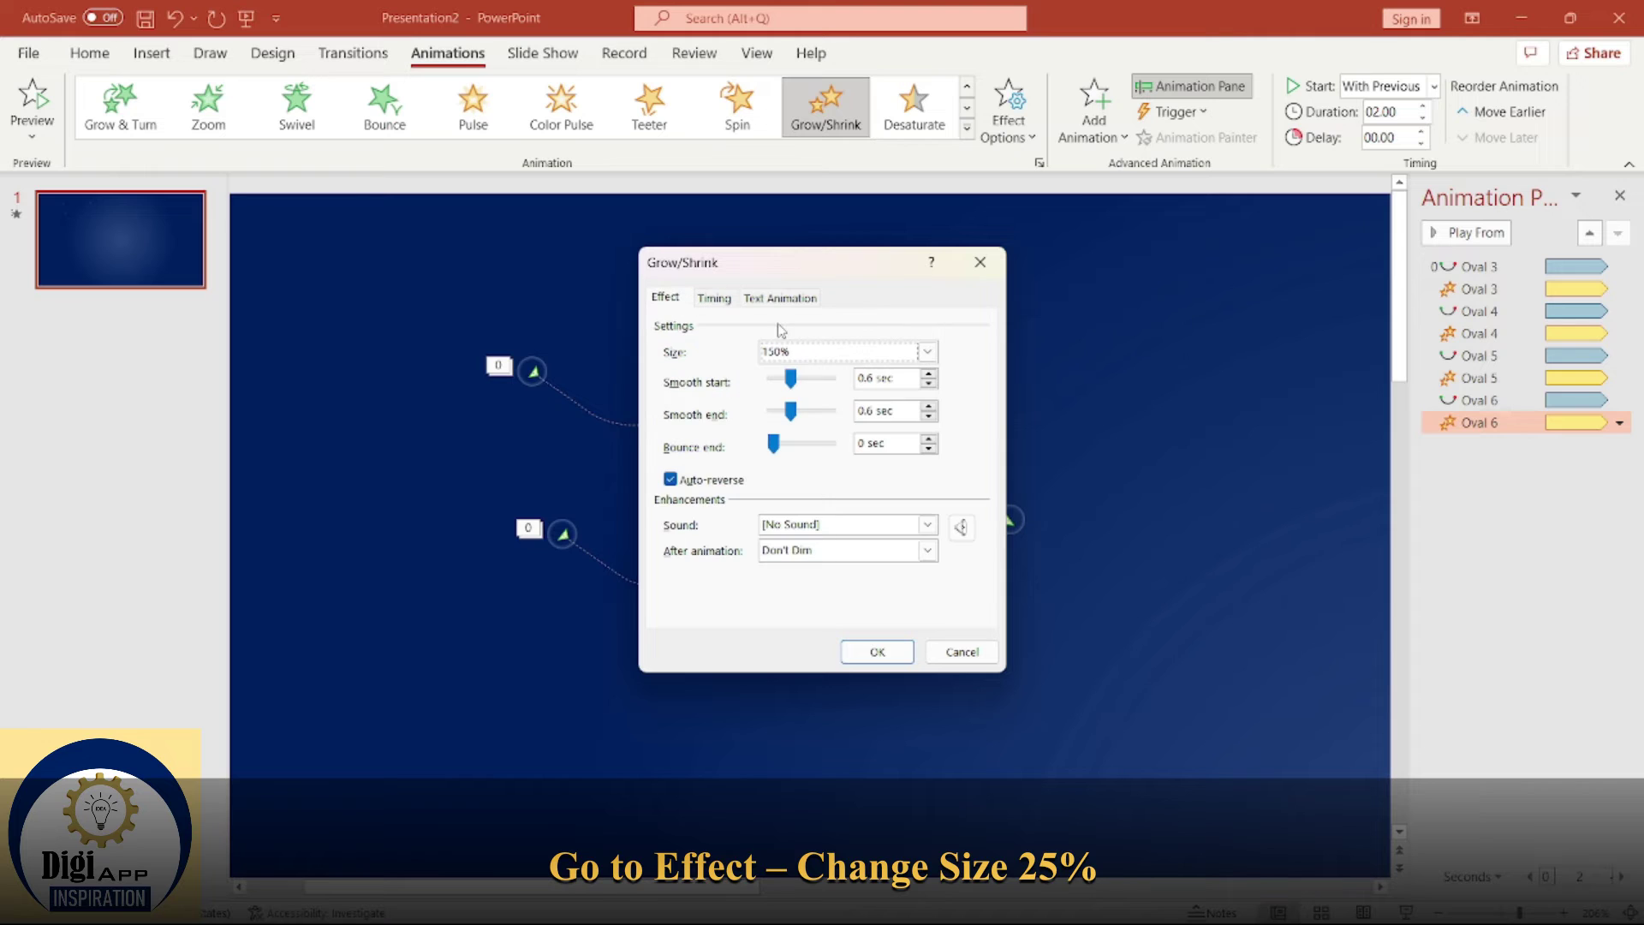
left_click(927, 352)
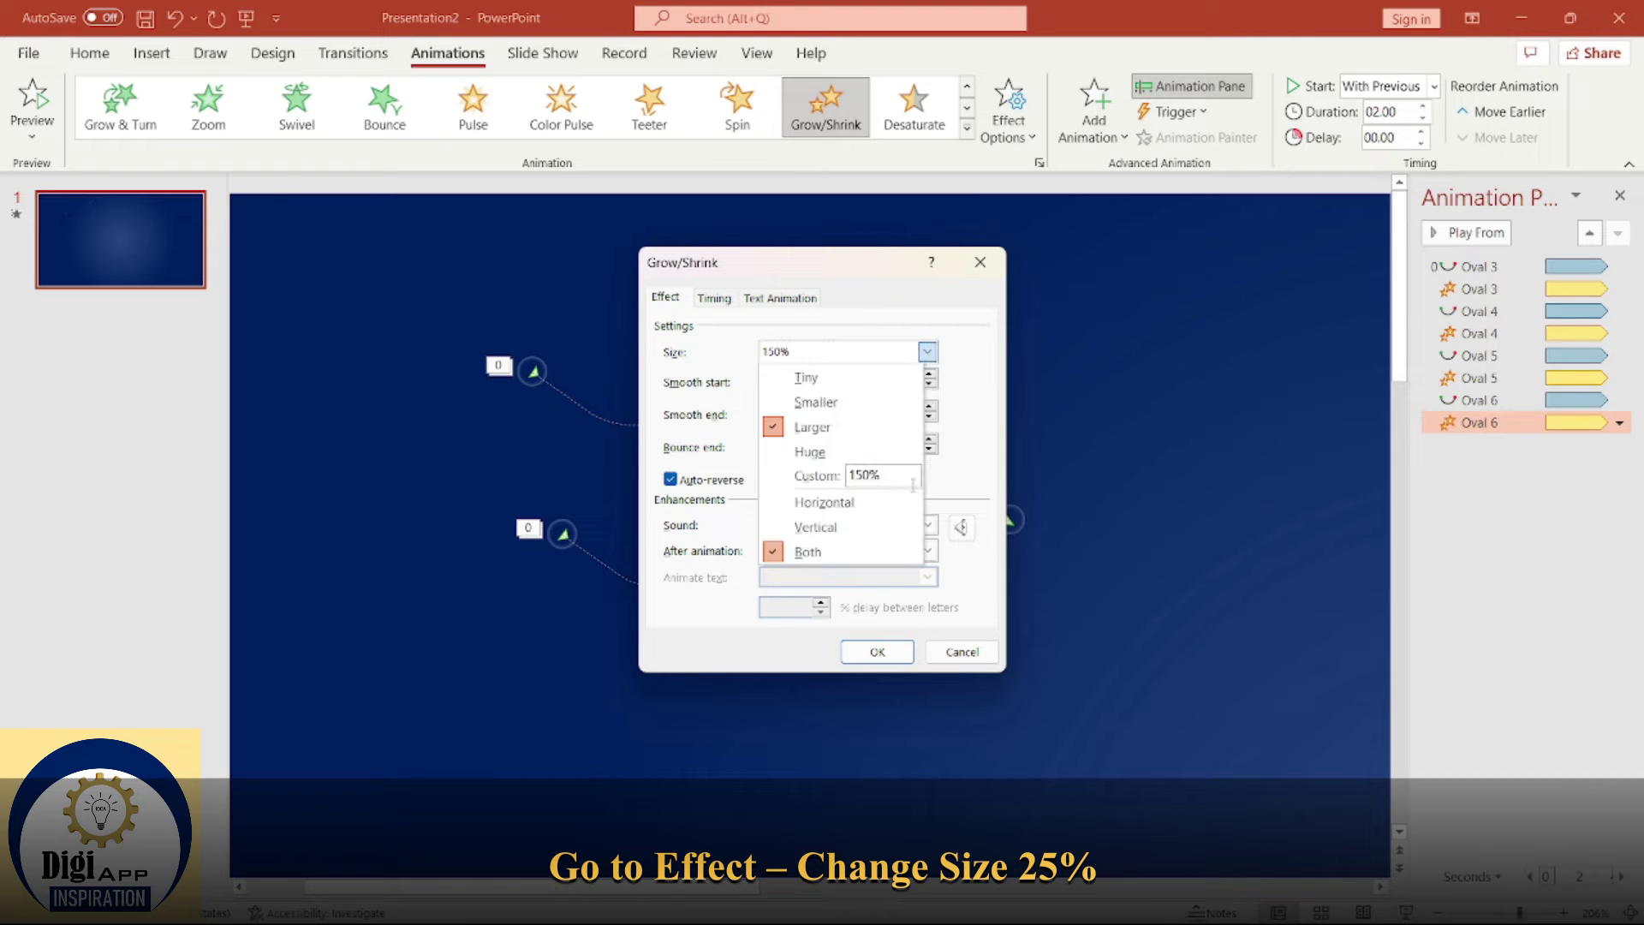
left_click(829, 482)
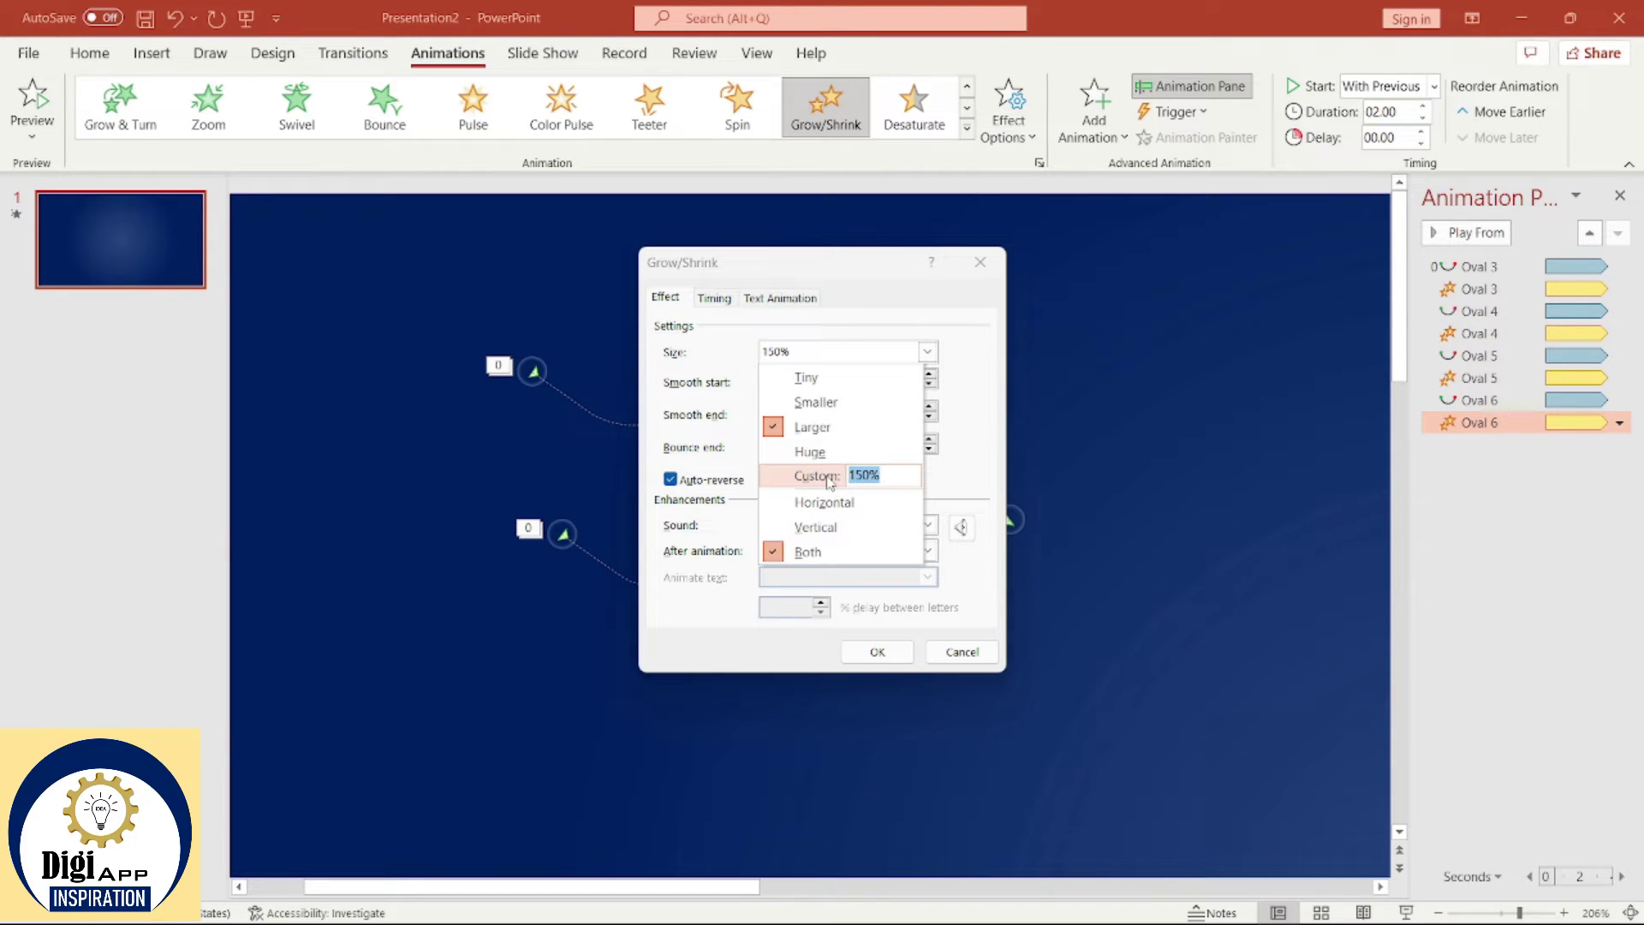
type("25")
key("Return")
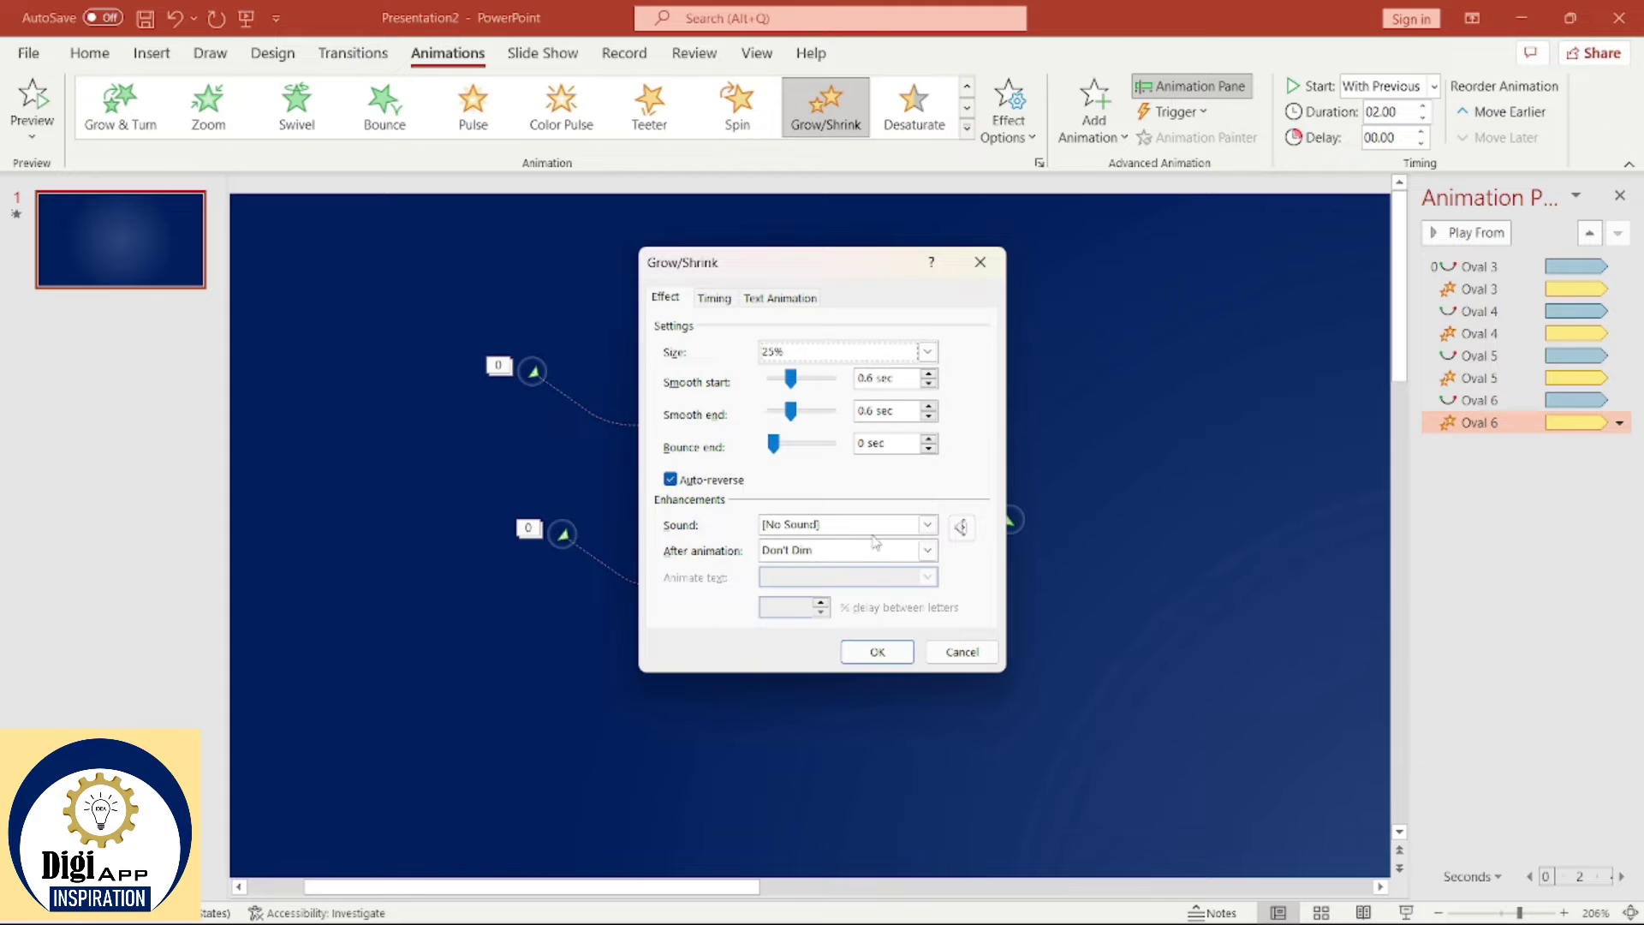
left_click(859, 649)
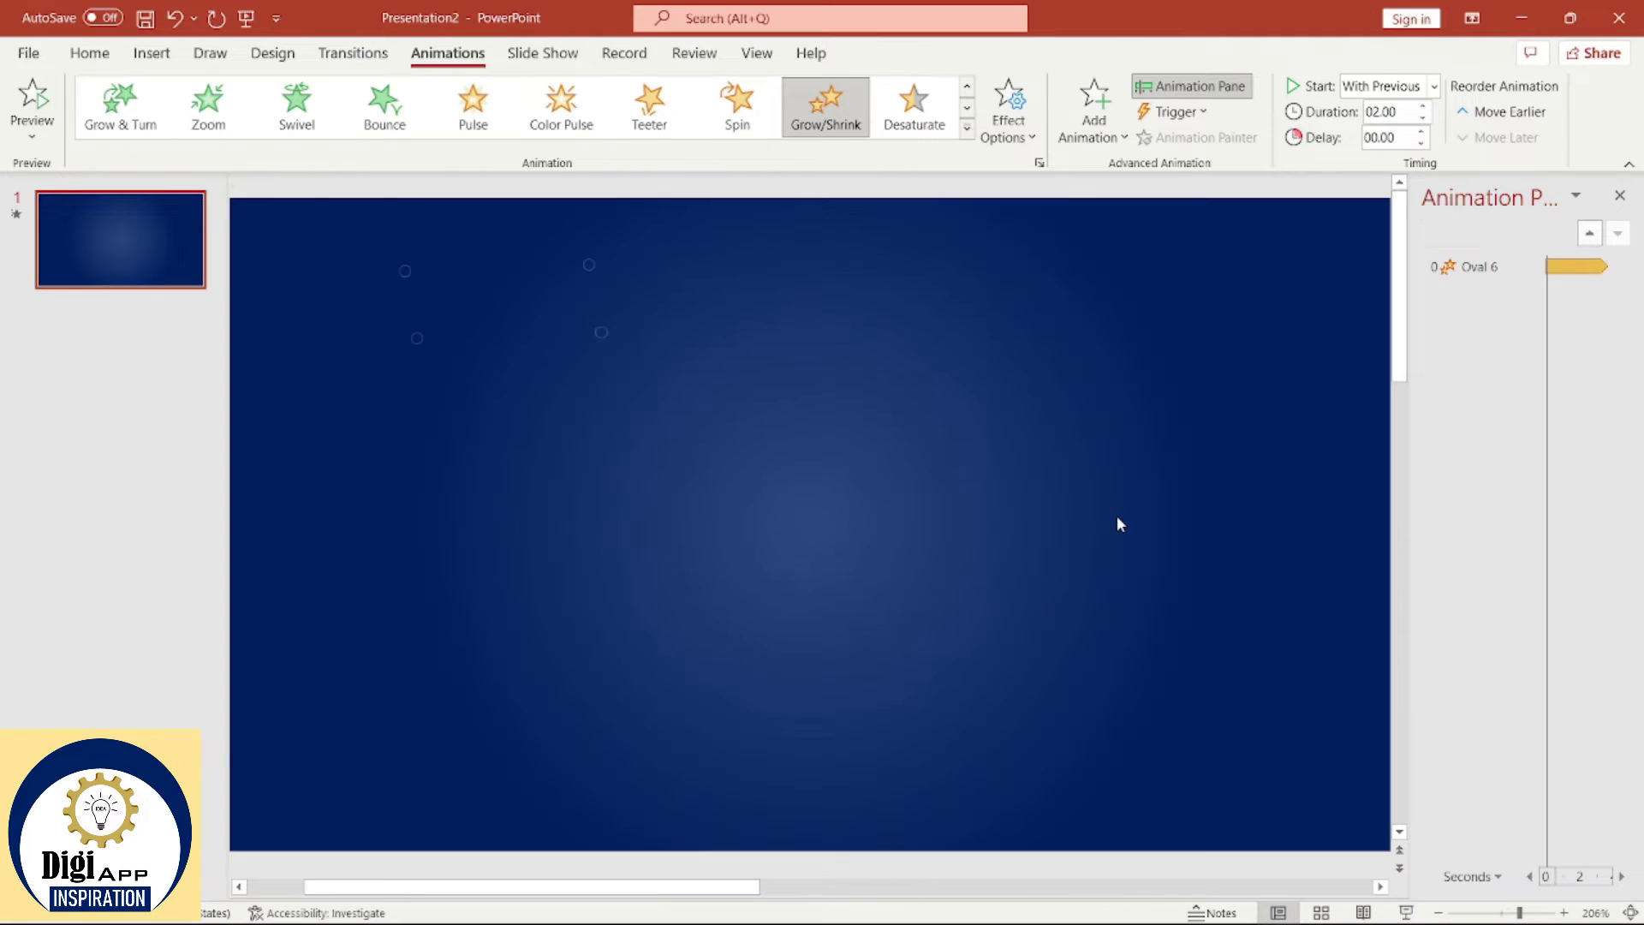
Step: Duplicate slide 1 and delete the two right-hand dots and their animations from the copy
left_click(1156, 338)
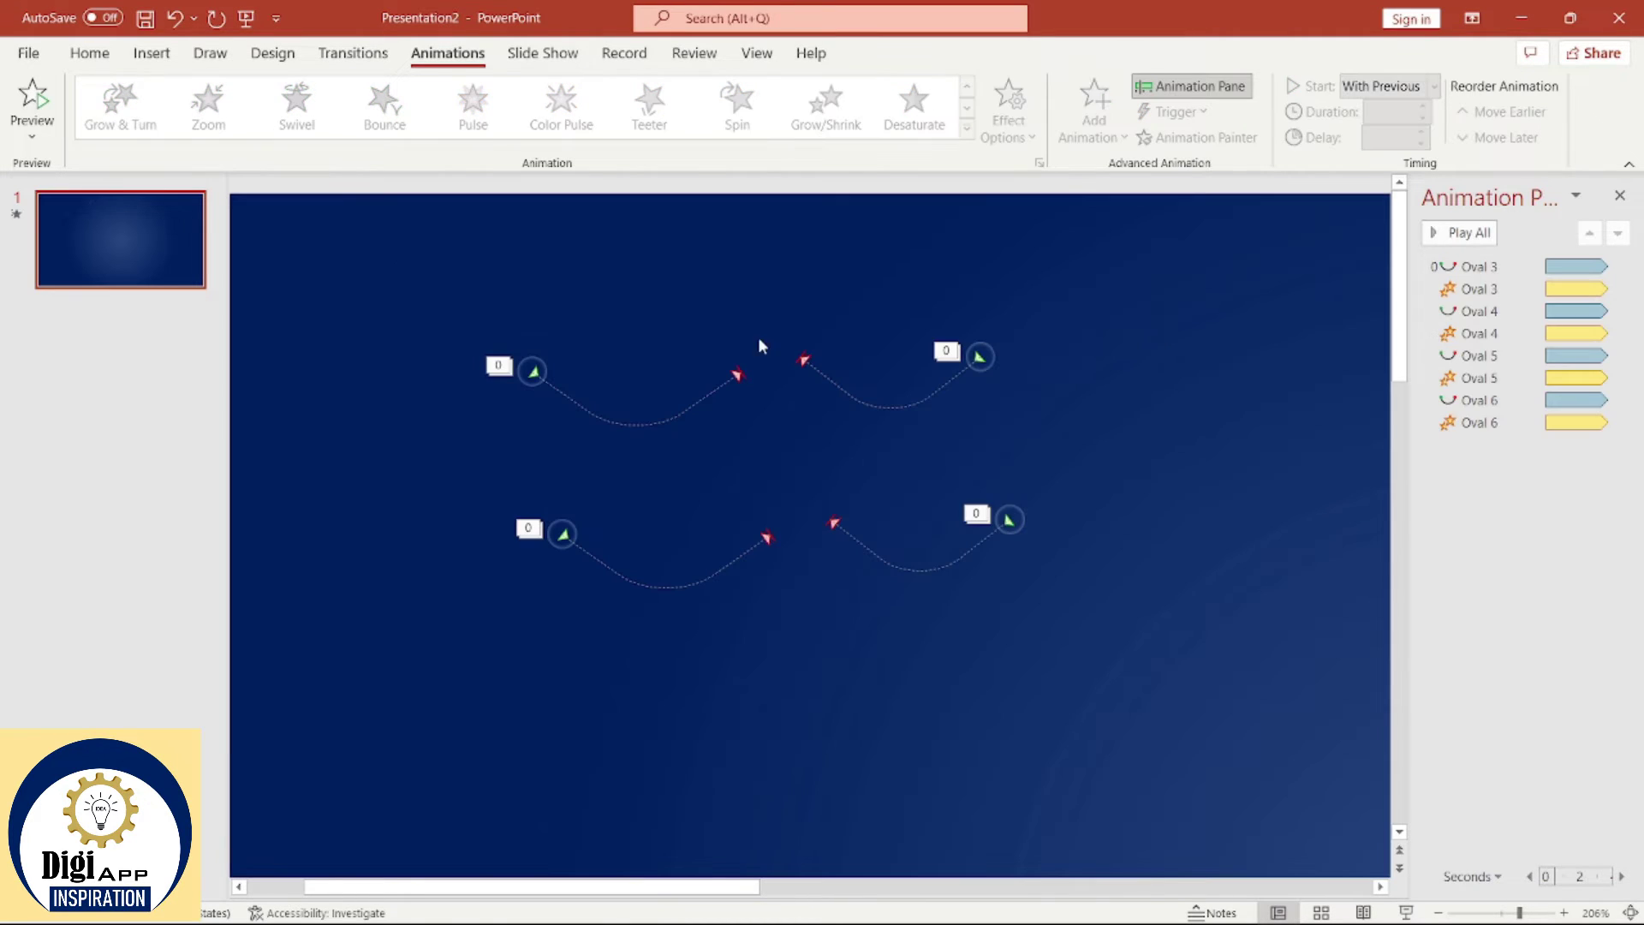
left_click(130, 279)
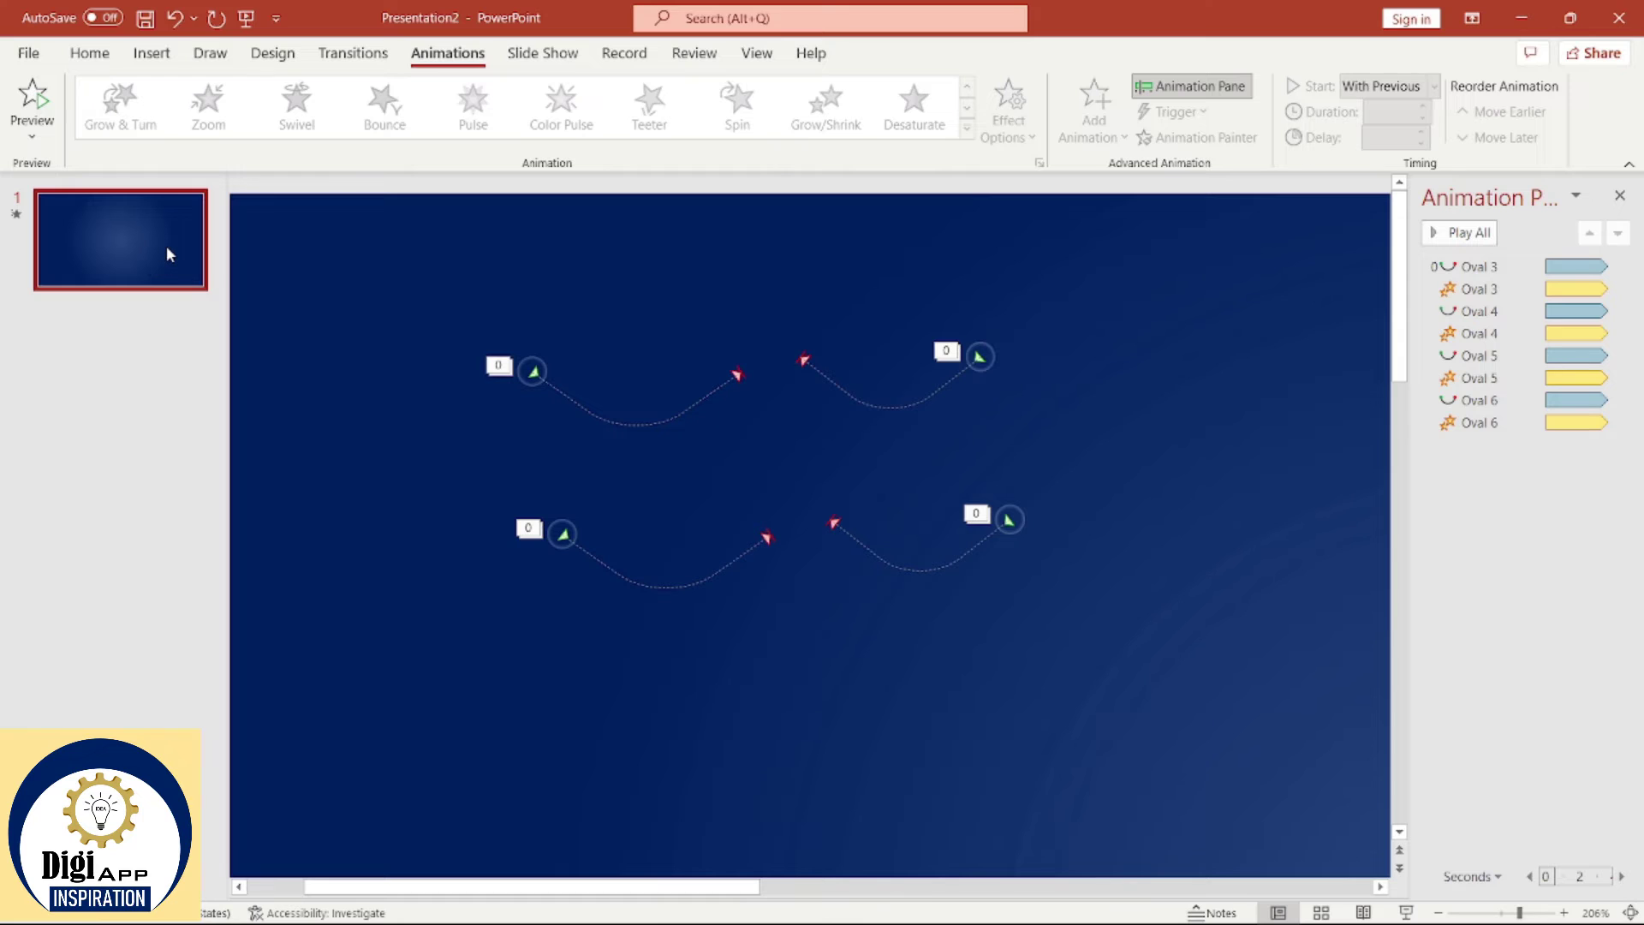
right_click(166, 245)
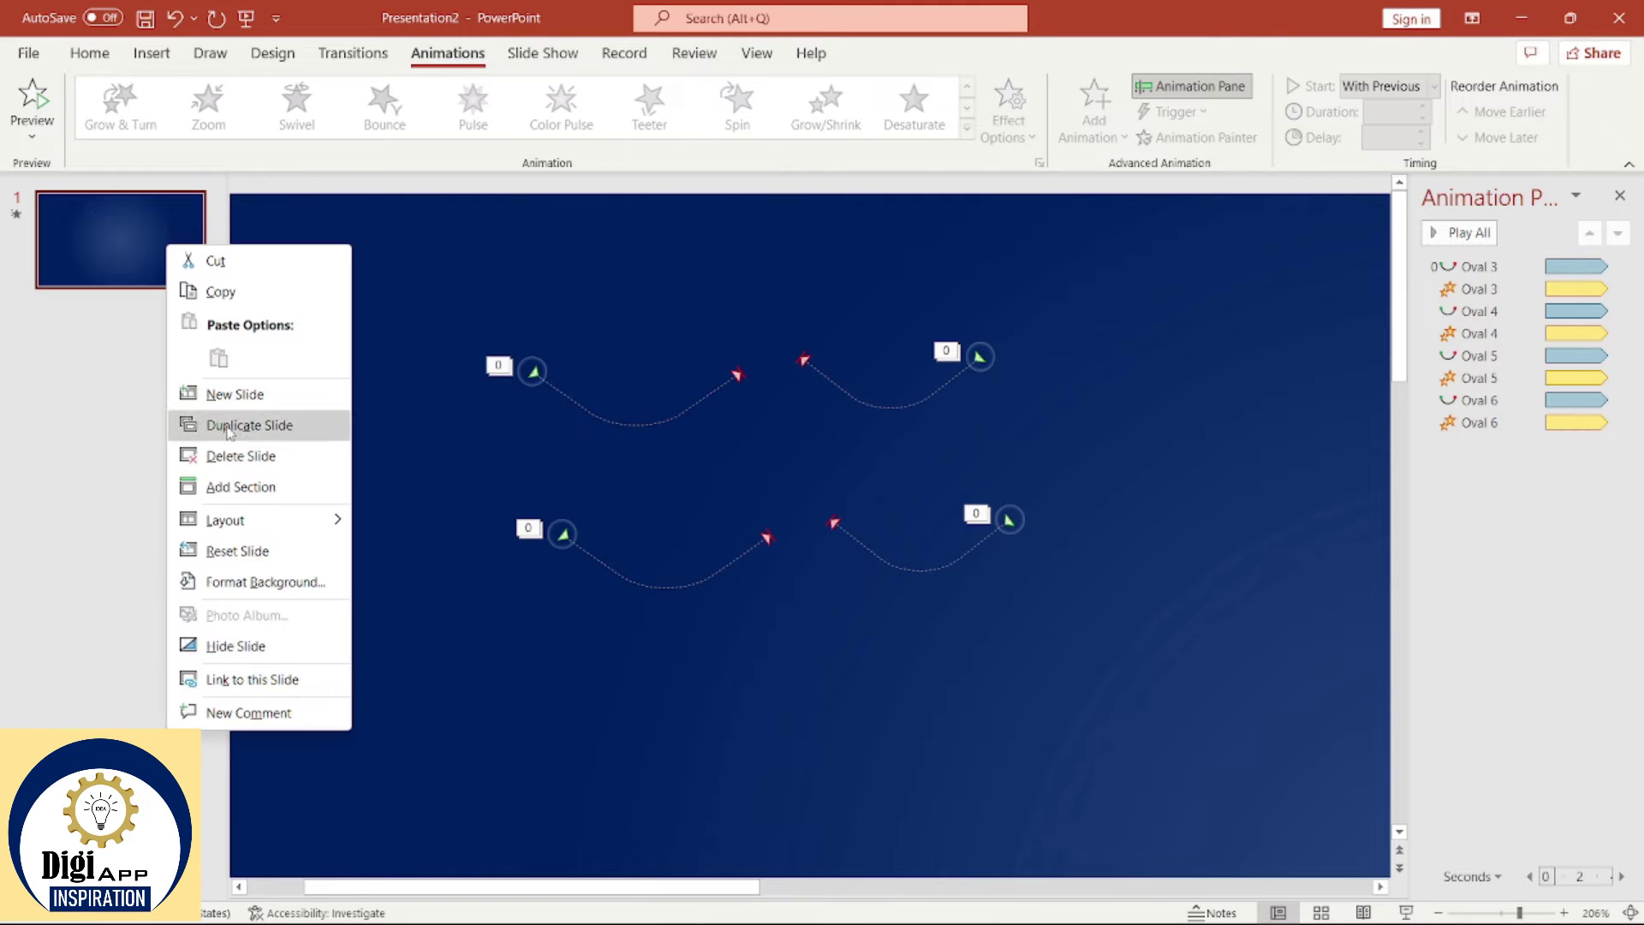
left_click(263, 430)
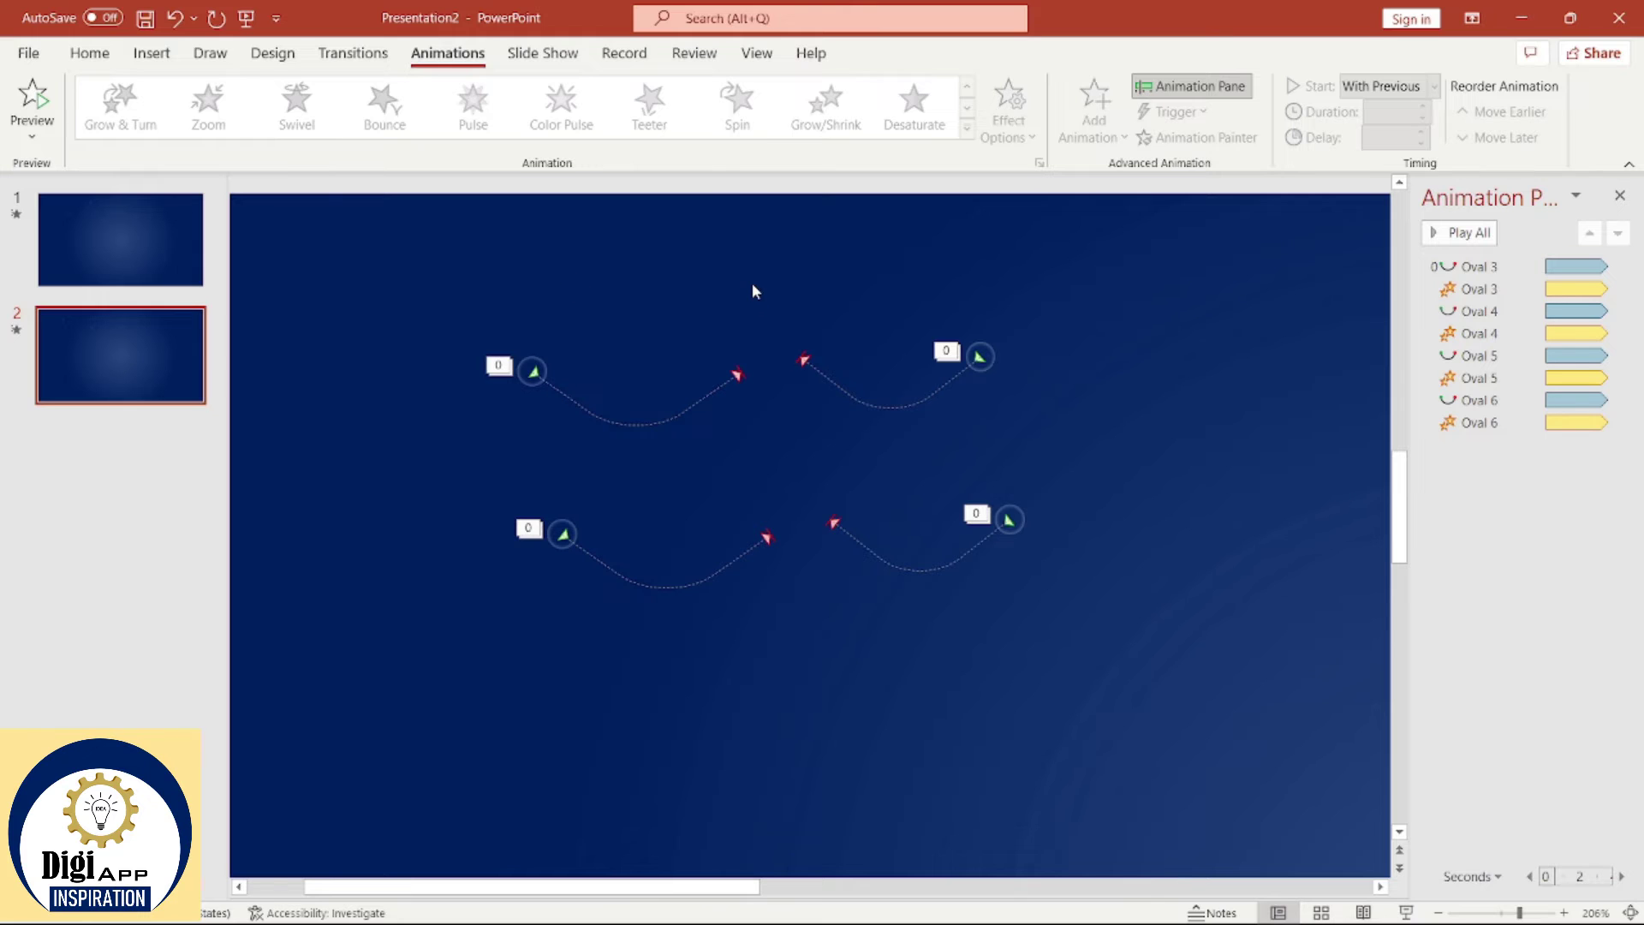
left_click_drag(750, 278, 1111, 675)
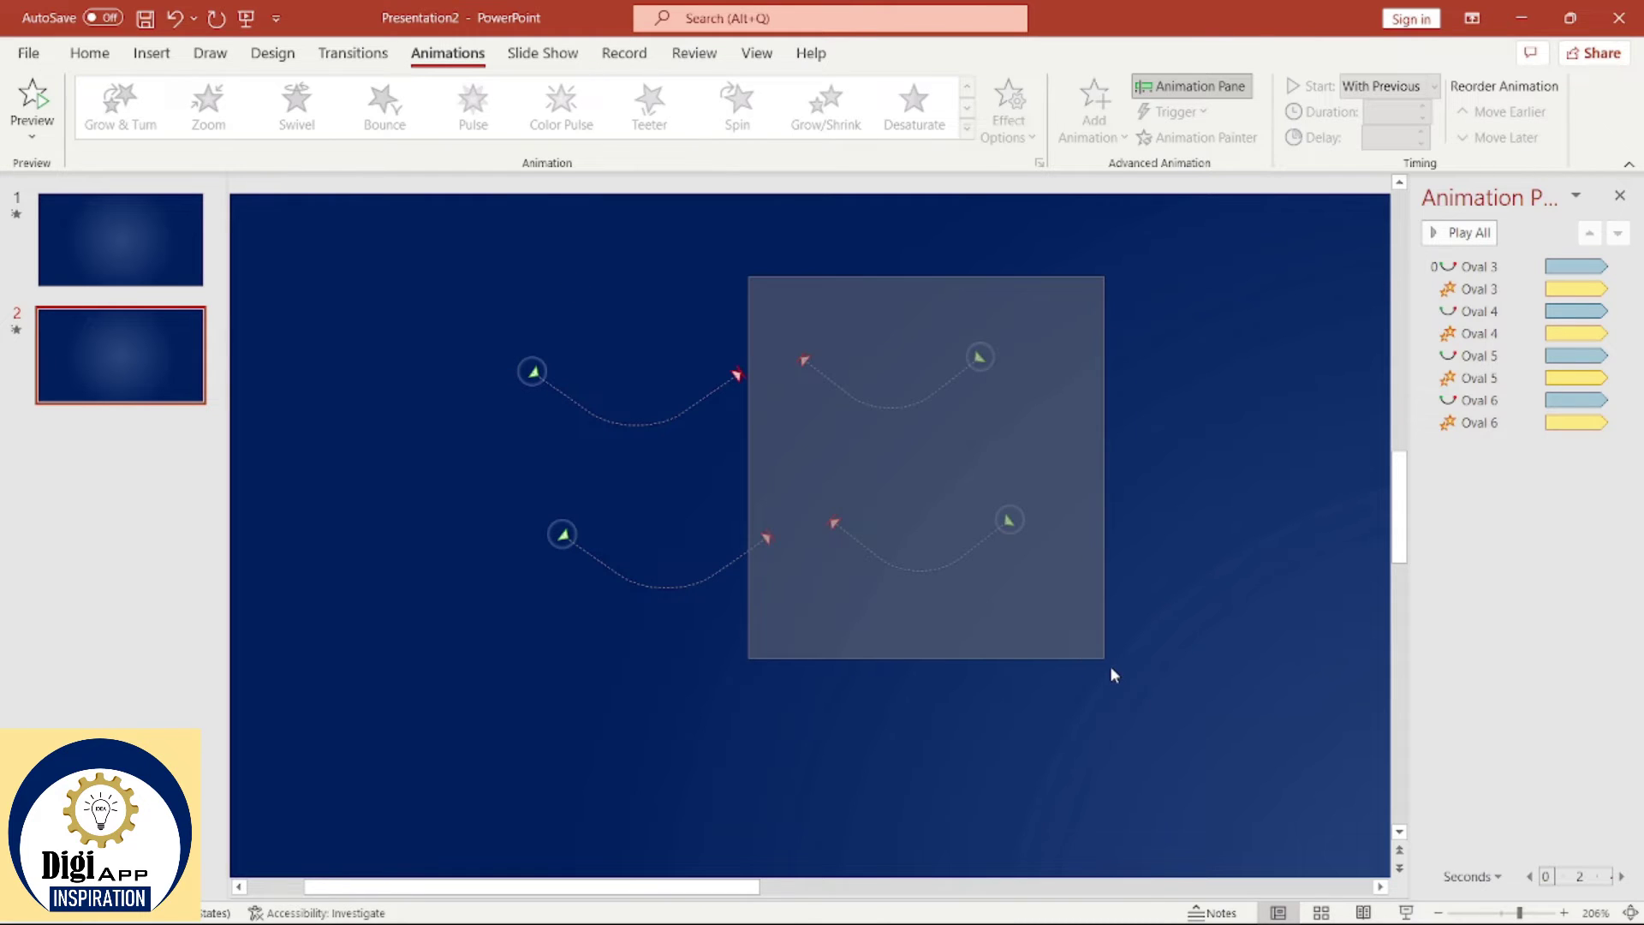
key("Delete")
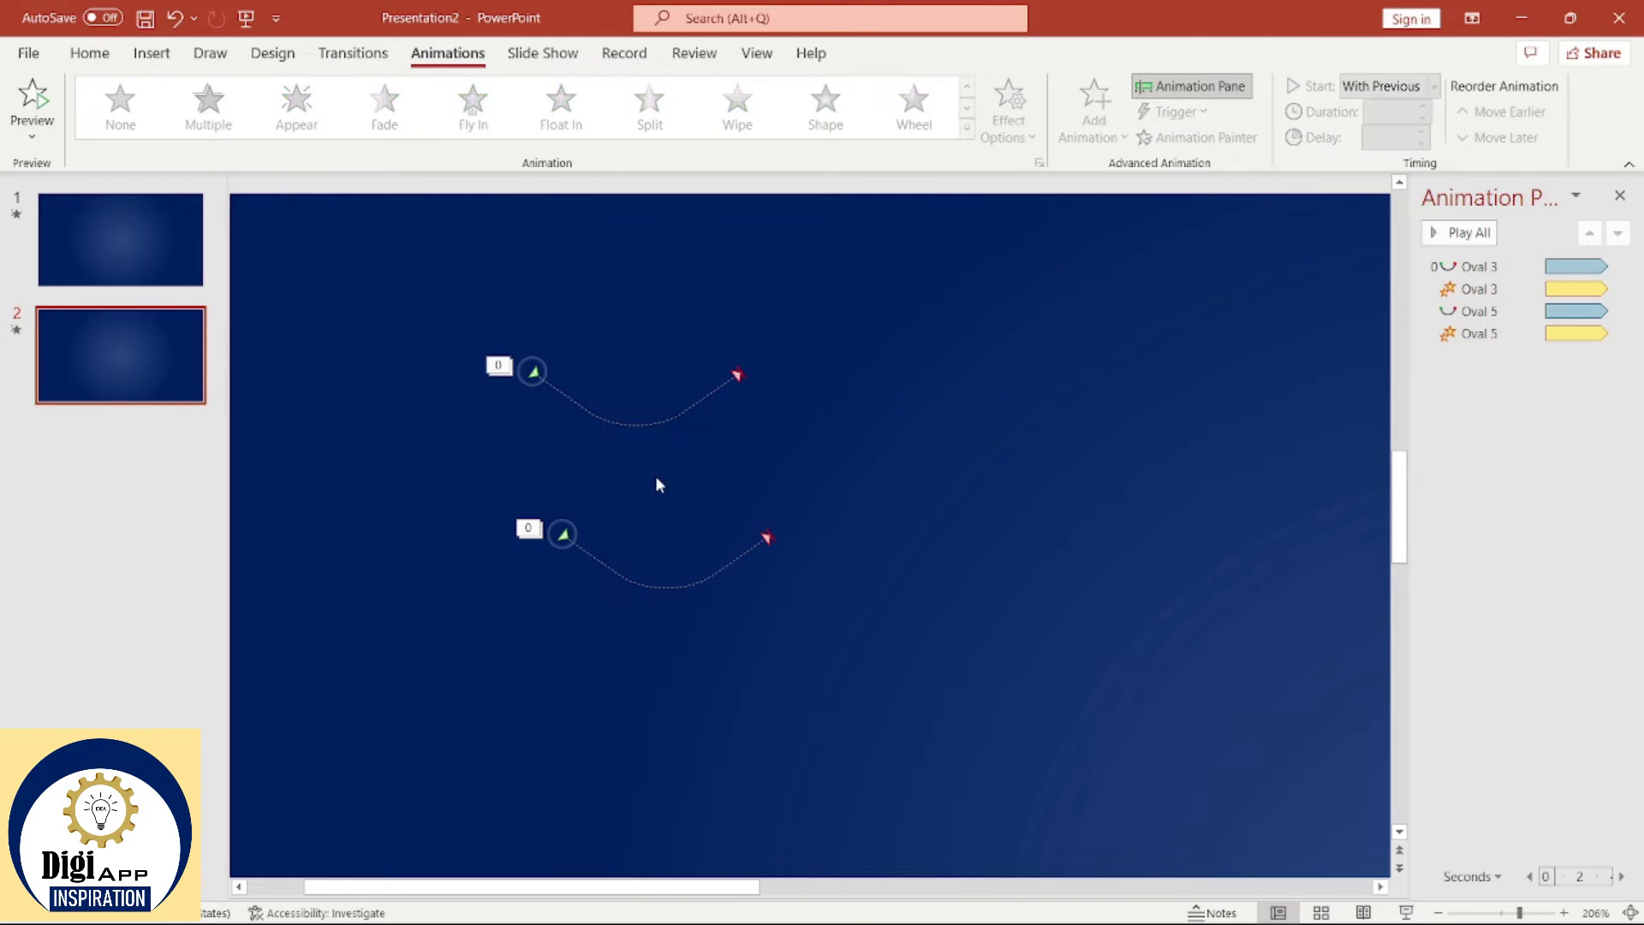
Step: Move the remaining upper dot with its animations to the slide's top-left corner
left_click(562, 535)
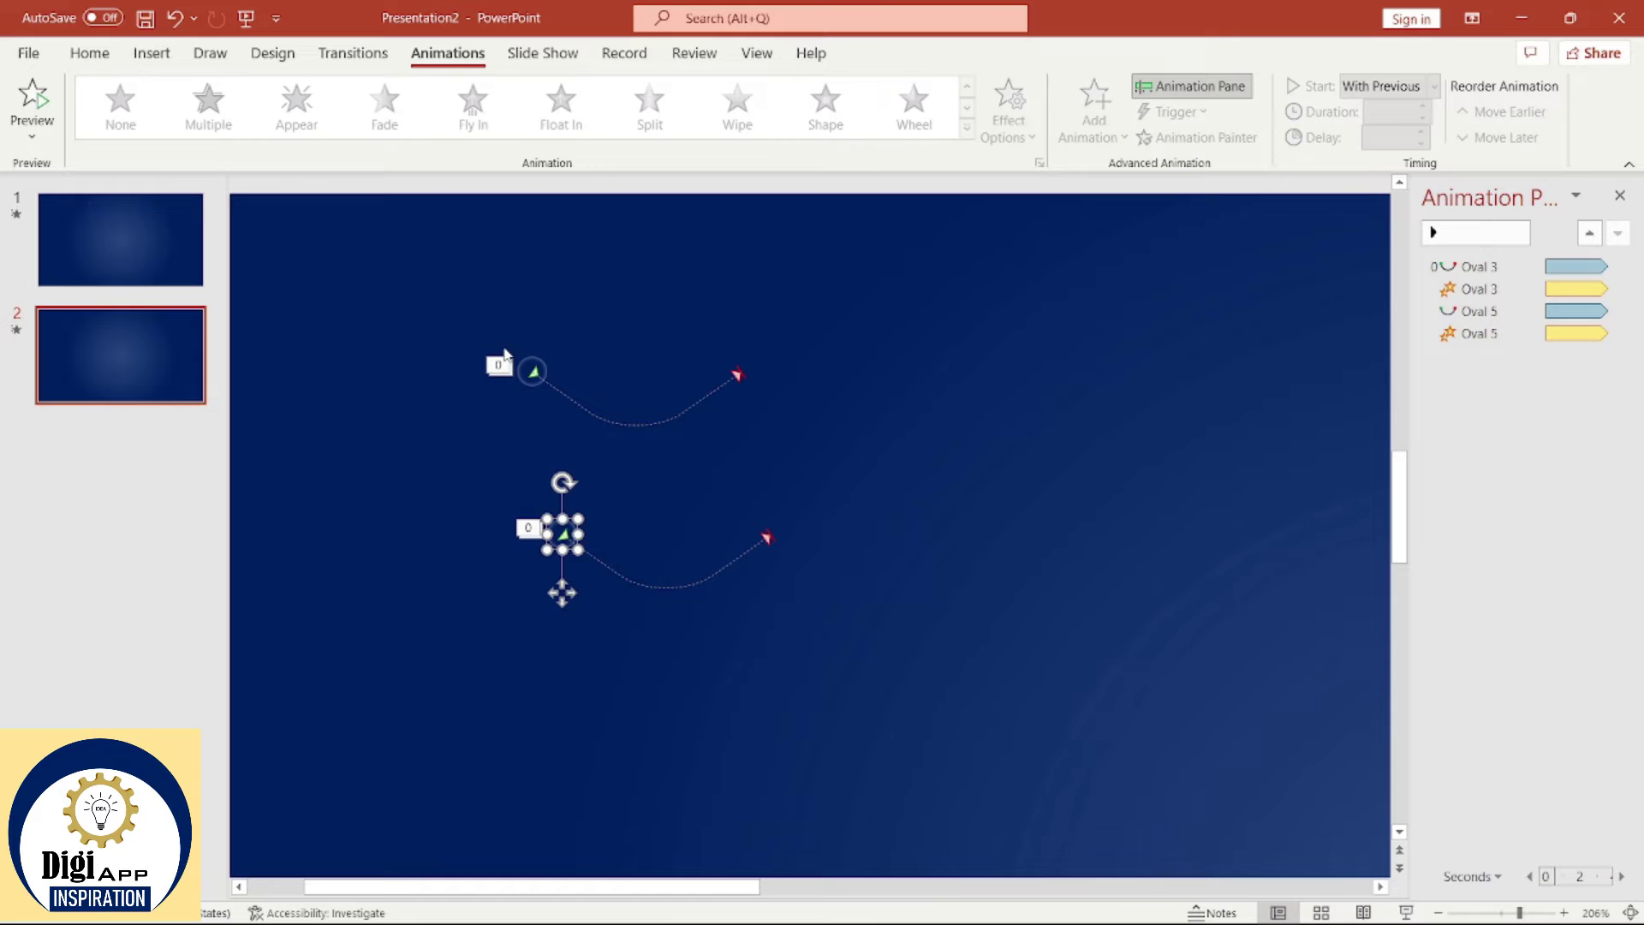
left_click(549, 366)
left_click(535, 368)
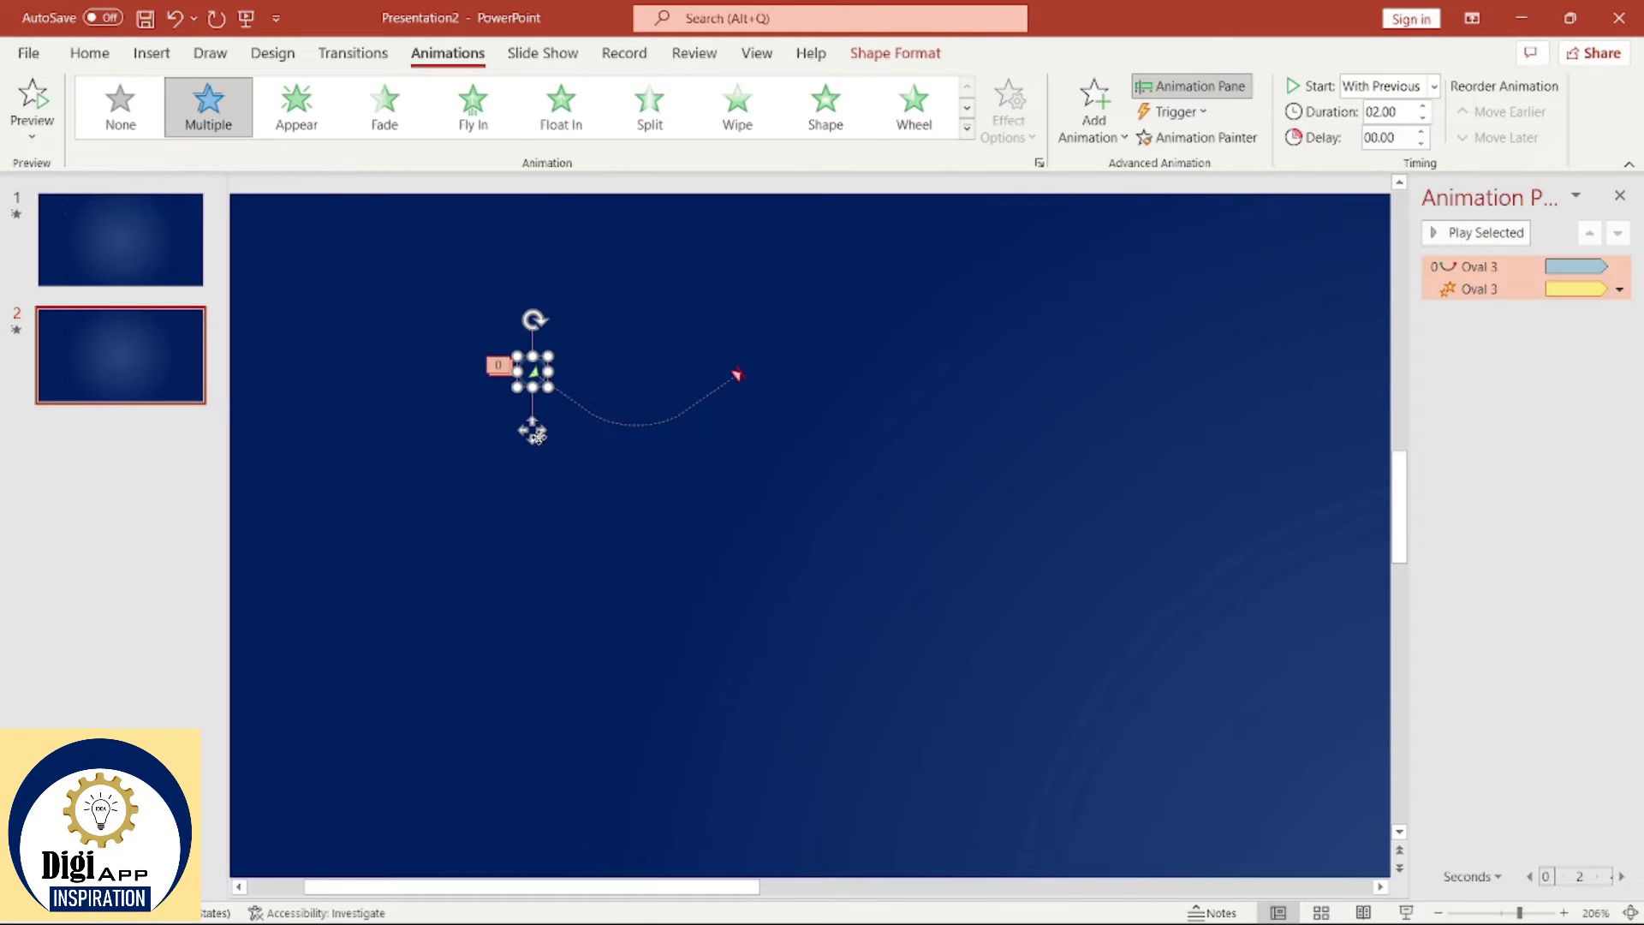
left_click_drag(497, 430, 294, 341)
left_click_drag(269, 295, 264, 291)
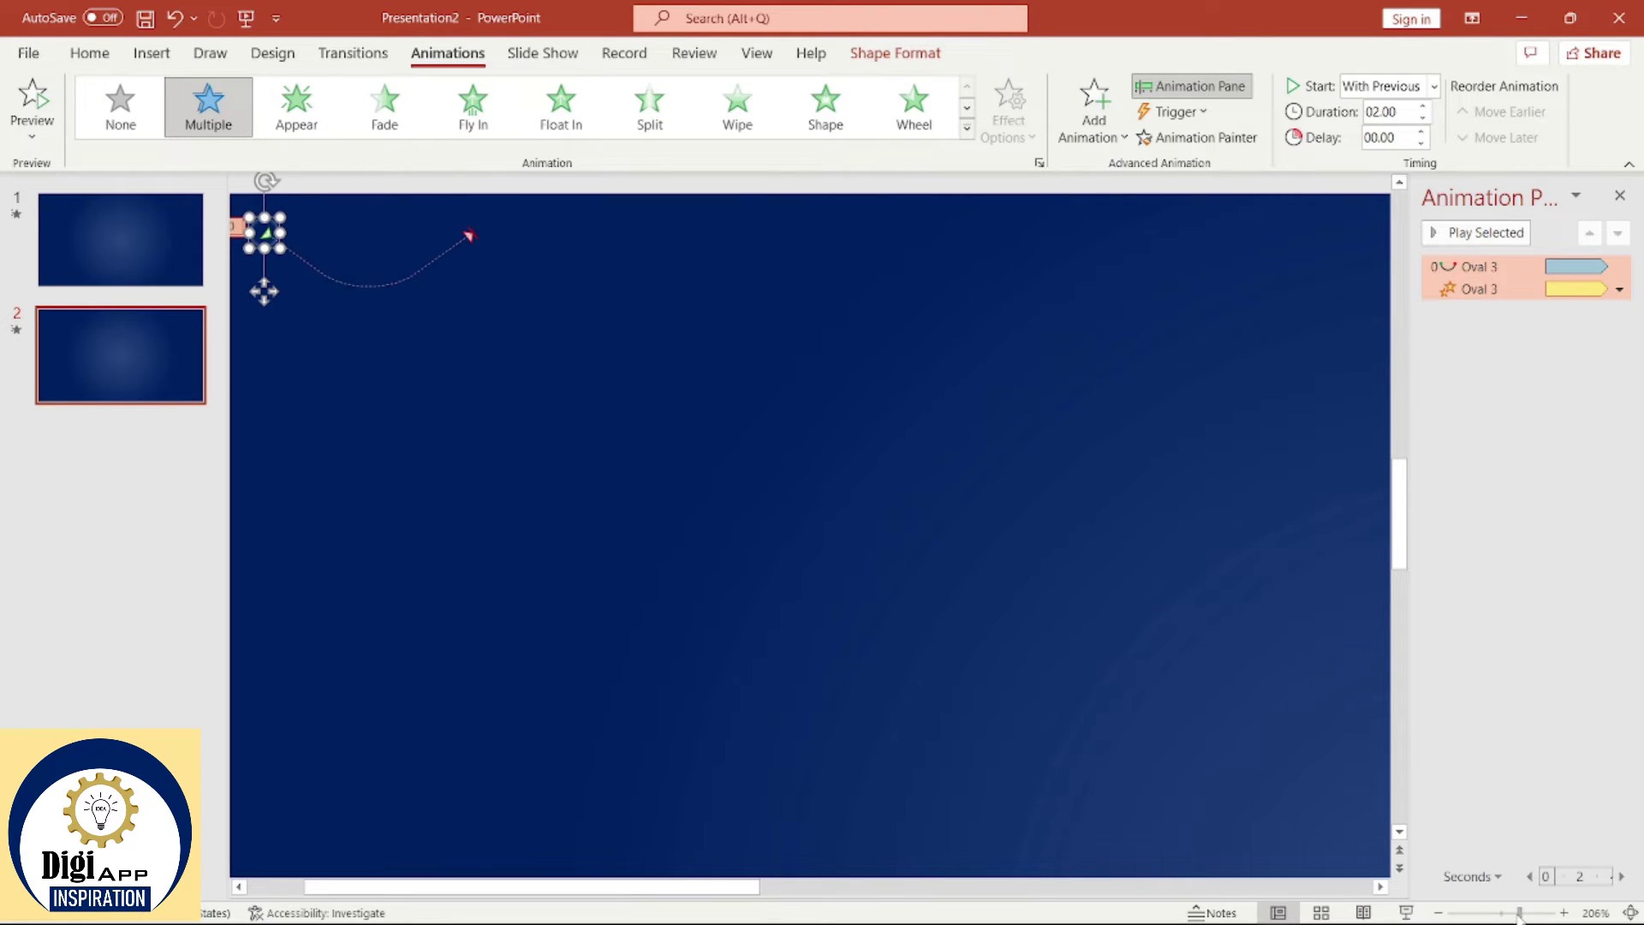
left_click_drag(1518, 913, 1490, 918)
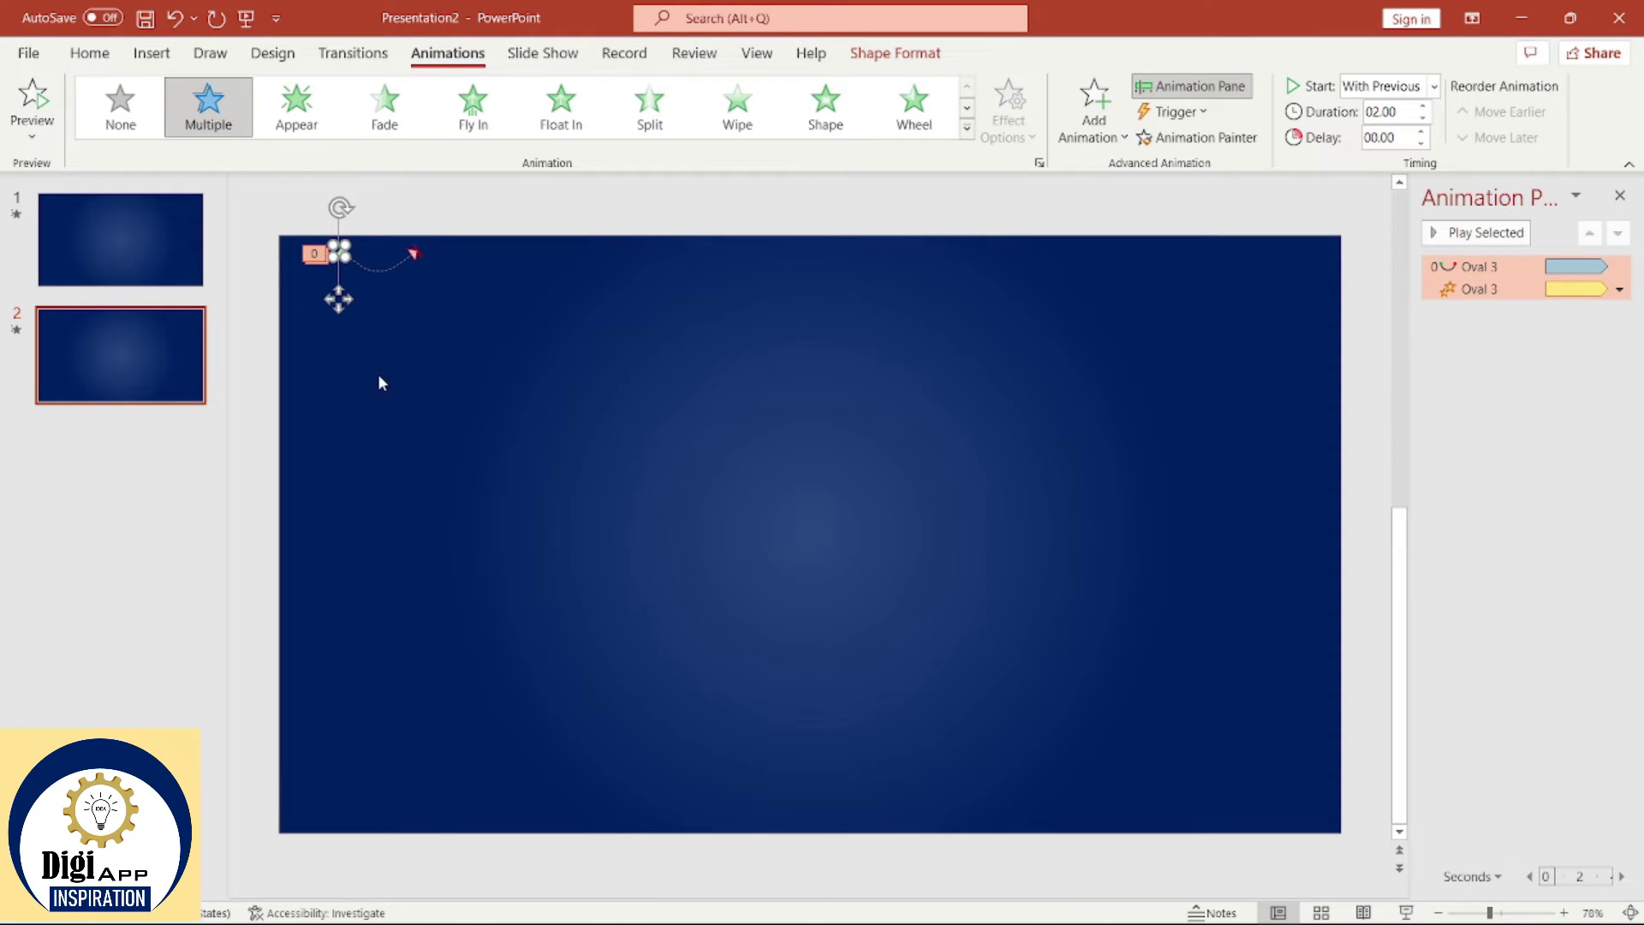
left_click(317, 312)
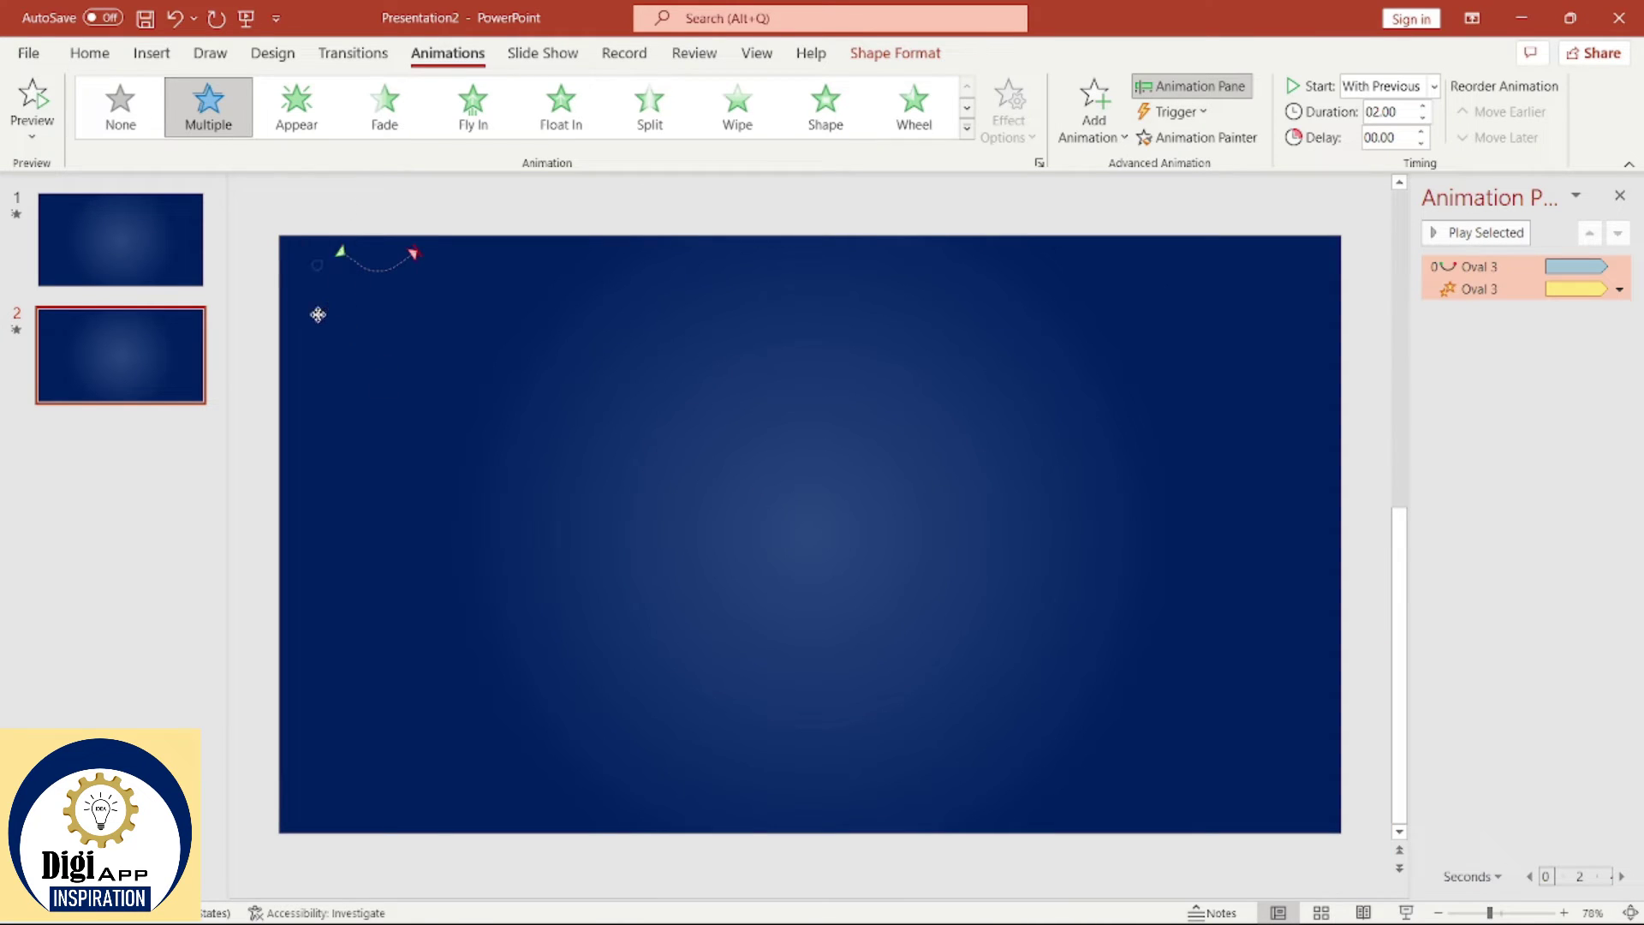
Step: Duplicate the dot with its animations and place the copy near the bottom-right corner
key("ctrl+y")
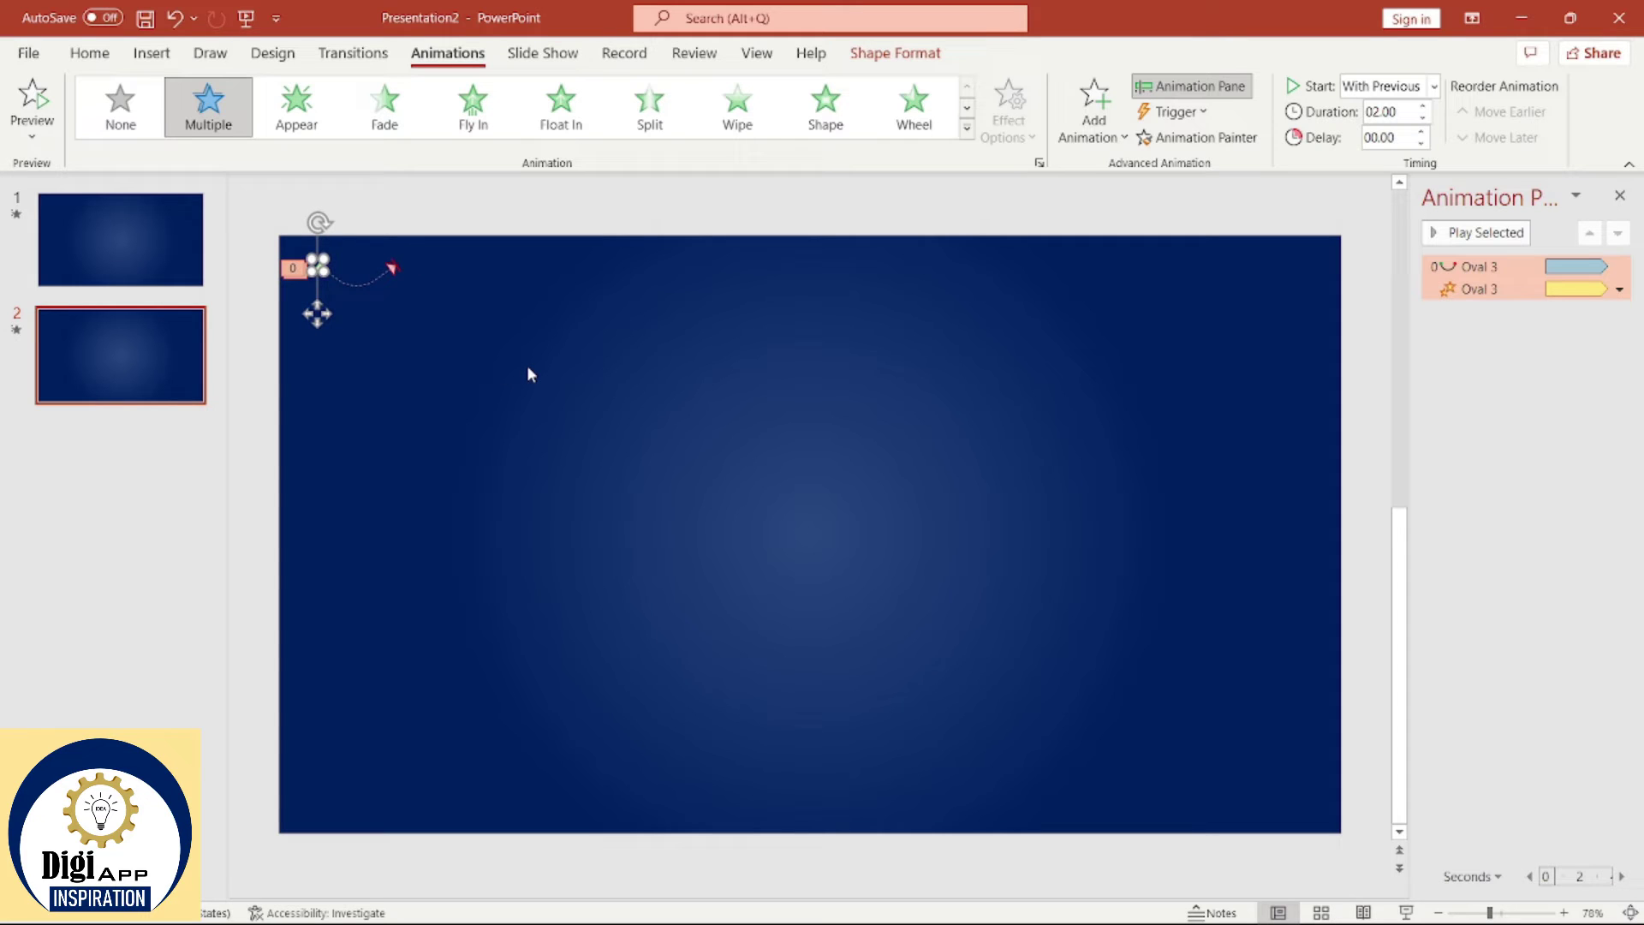
key("ctrl+d")
mouse_move(327, 329)
left_mouse_down()
mouse_move(819, 550)
mouse_move(1186, 757)
mouse_move(1209, 793)
left_mouse_up()
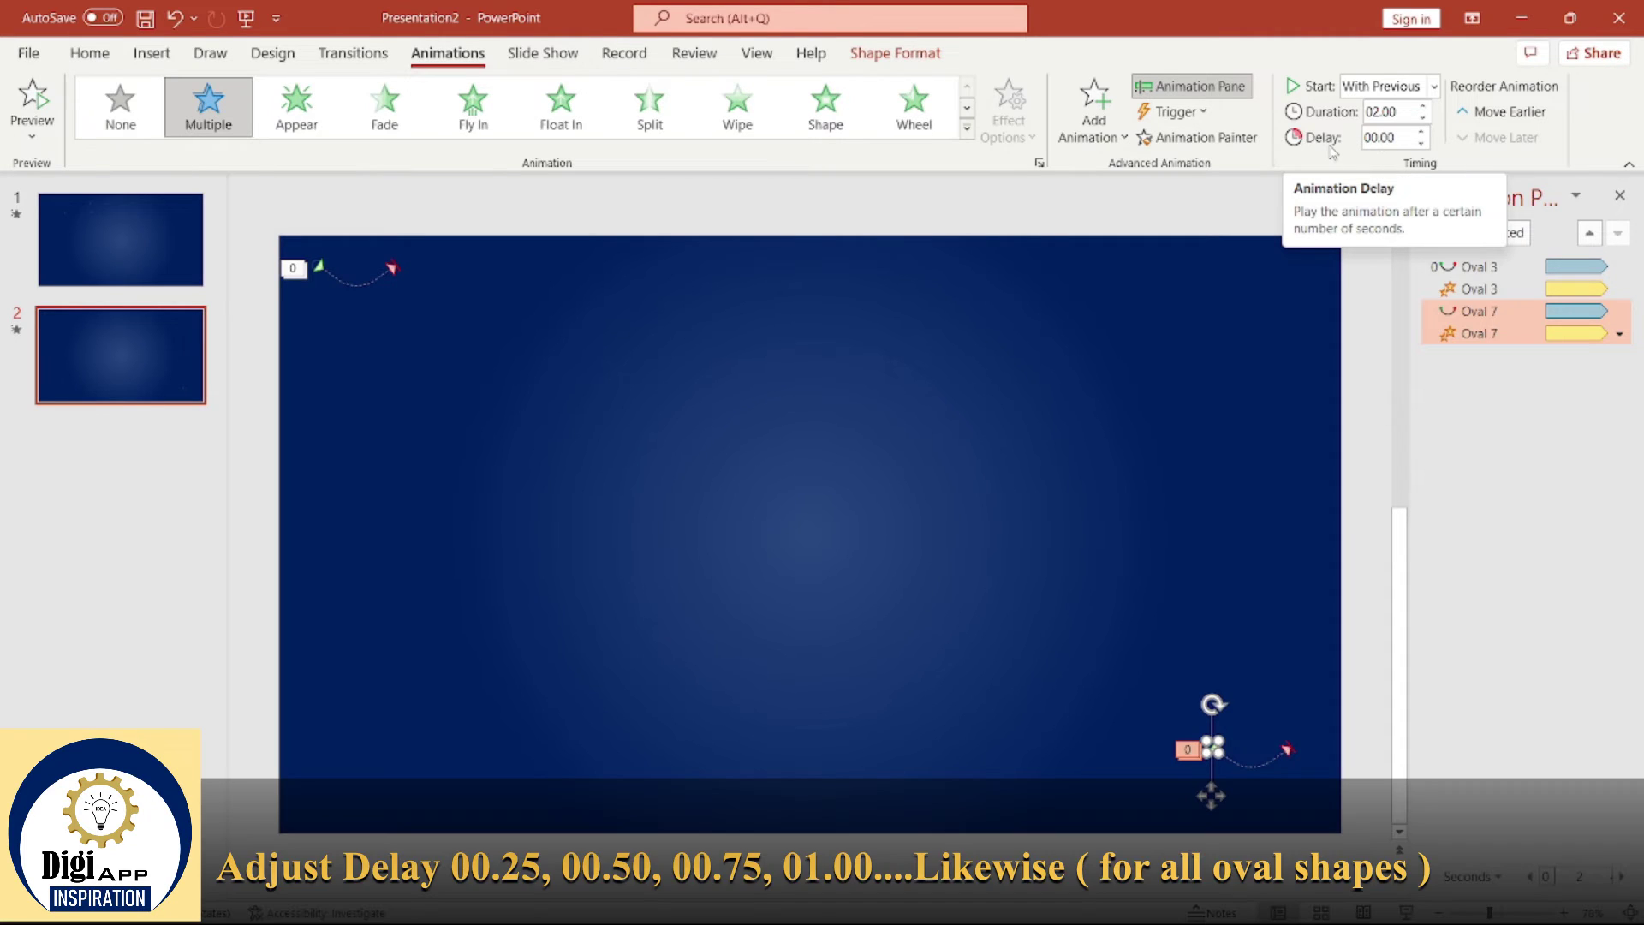
Step: Delay the copy by 00.25, then duplicate it near the top centre with a 00.50 delay
left_click(1422, 131)
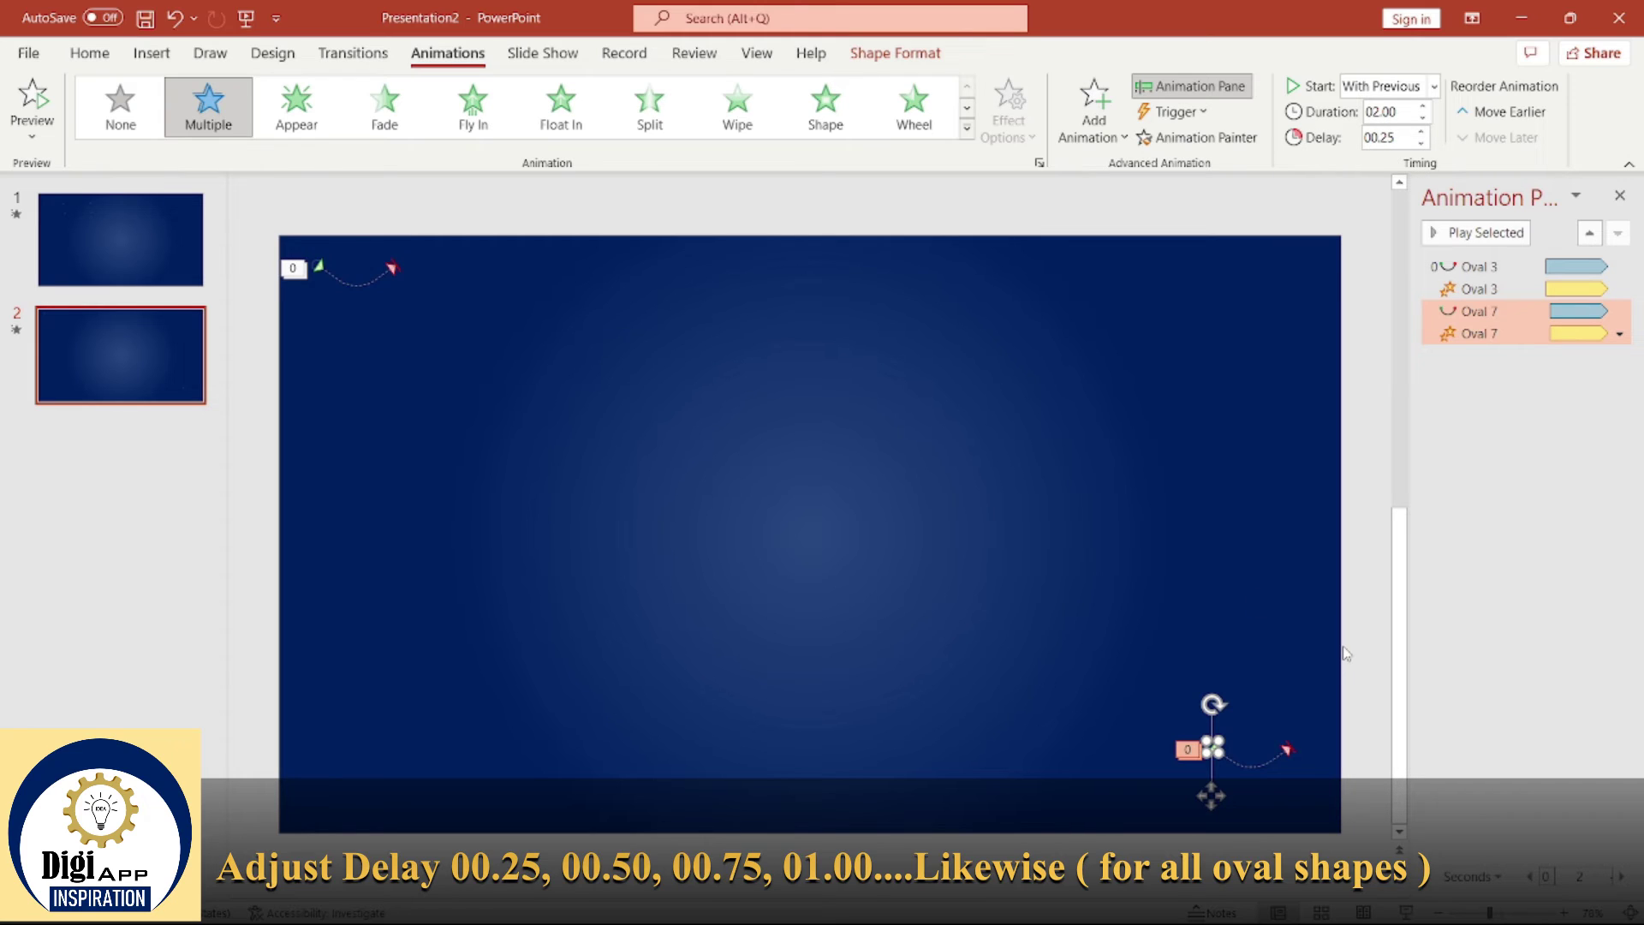
key("ctrl+d")
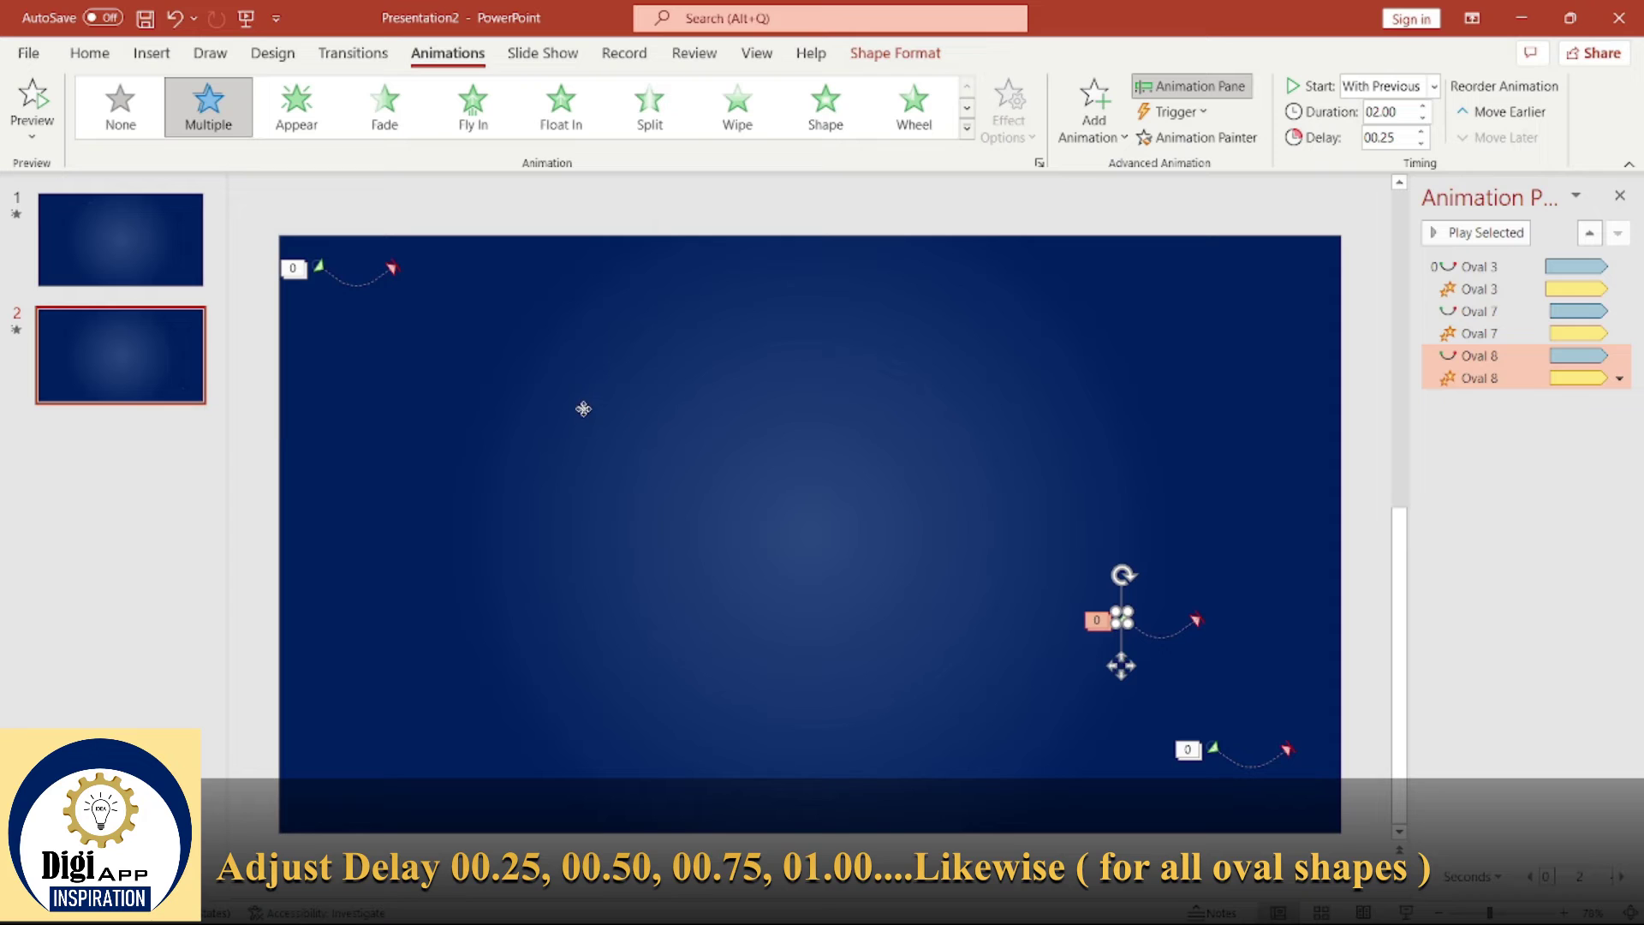
left_click(486, 588)
mouse_move(758, 319)
left_mouse_down()
mouse_move(866, 339)
mouse_move(836, 324)
left_mouse_up()
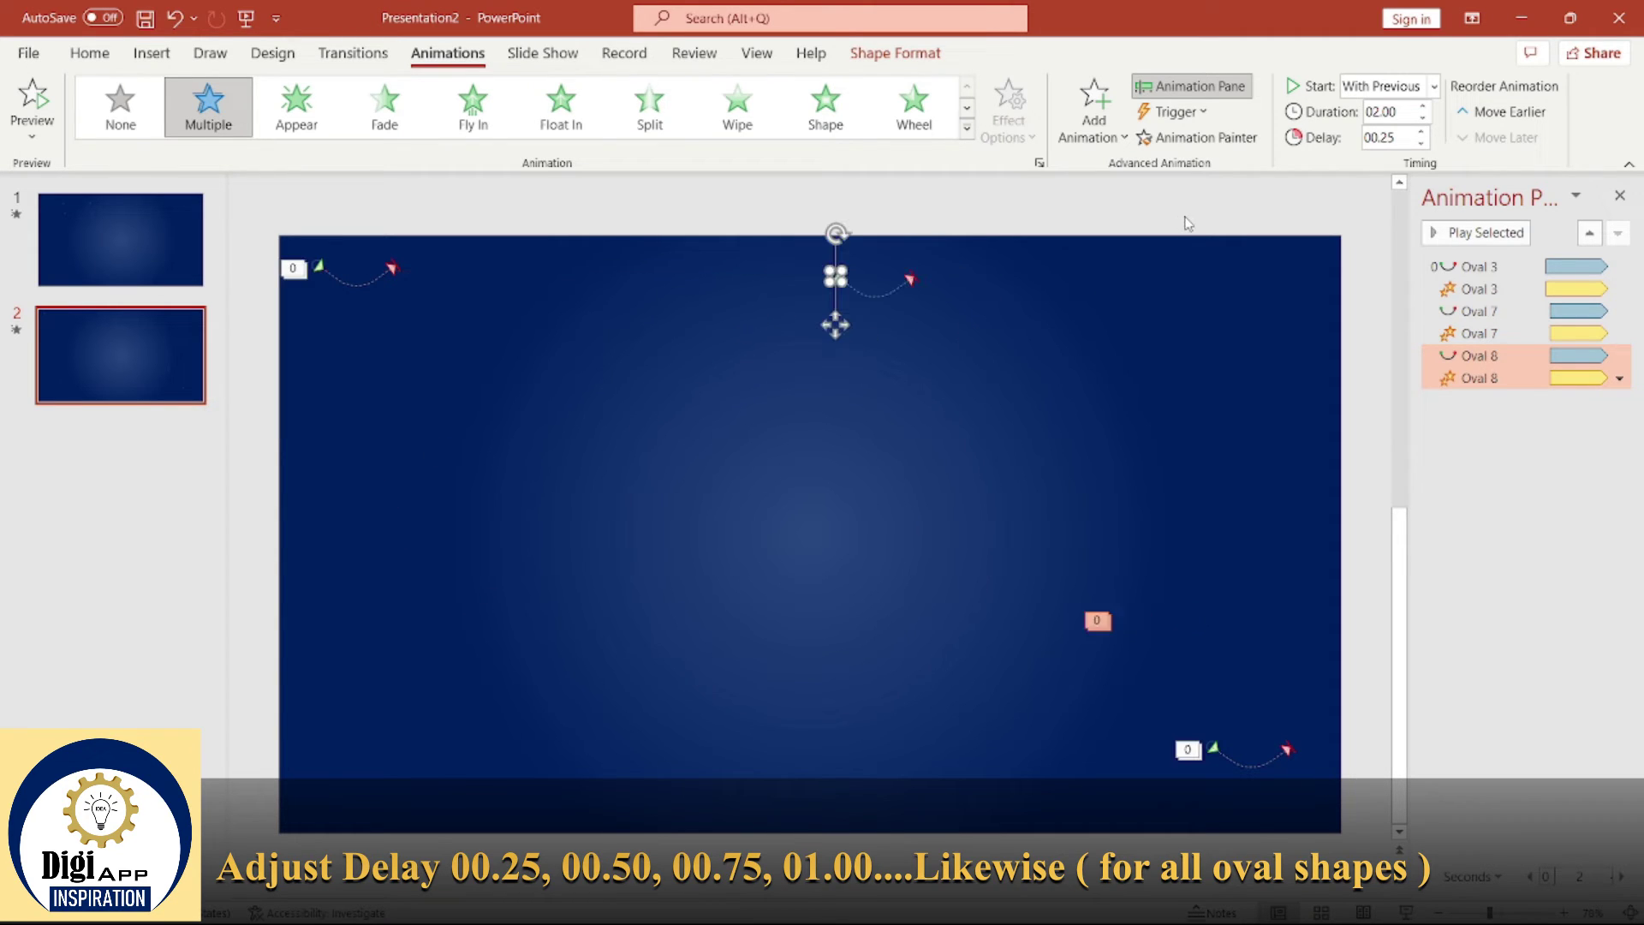
left_click(1422, 131)
Step: Add more dot copies at the lower left, stepping their delays up from 00.75
key("ctrl+v")
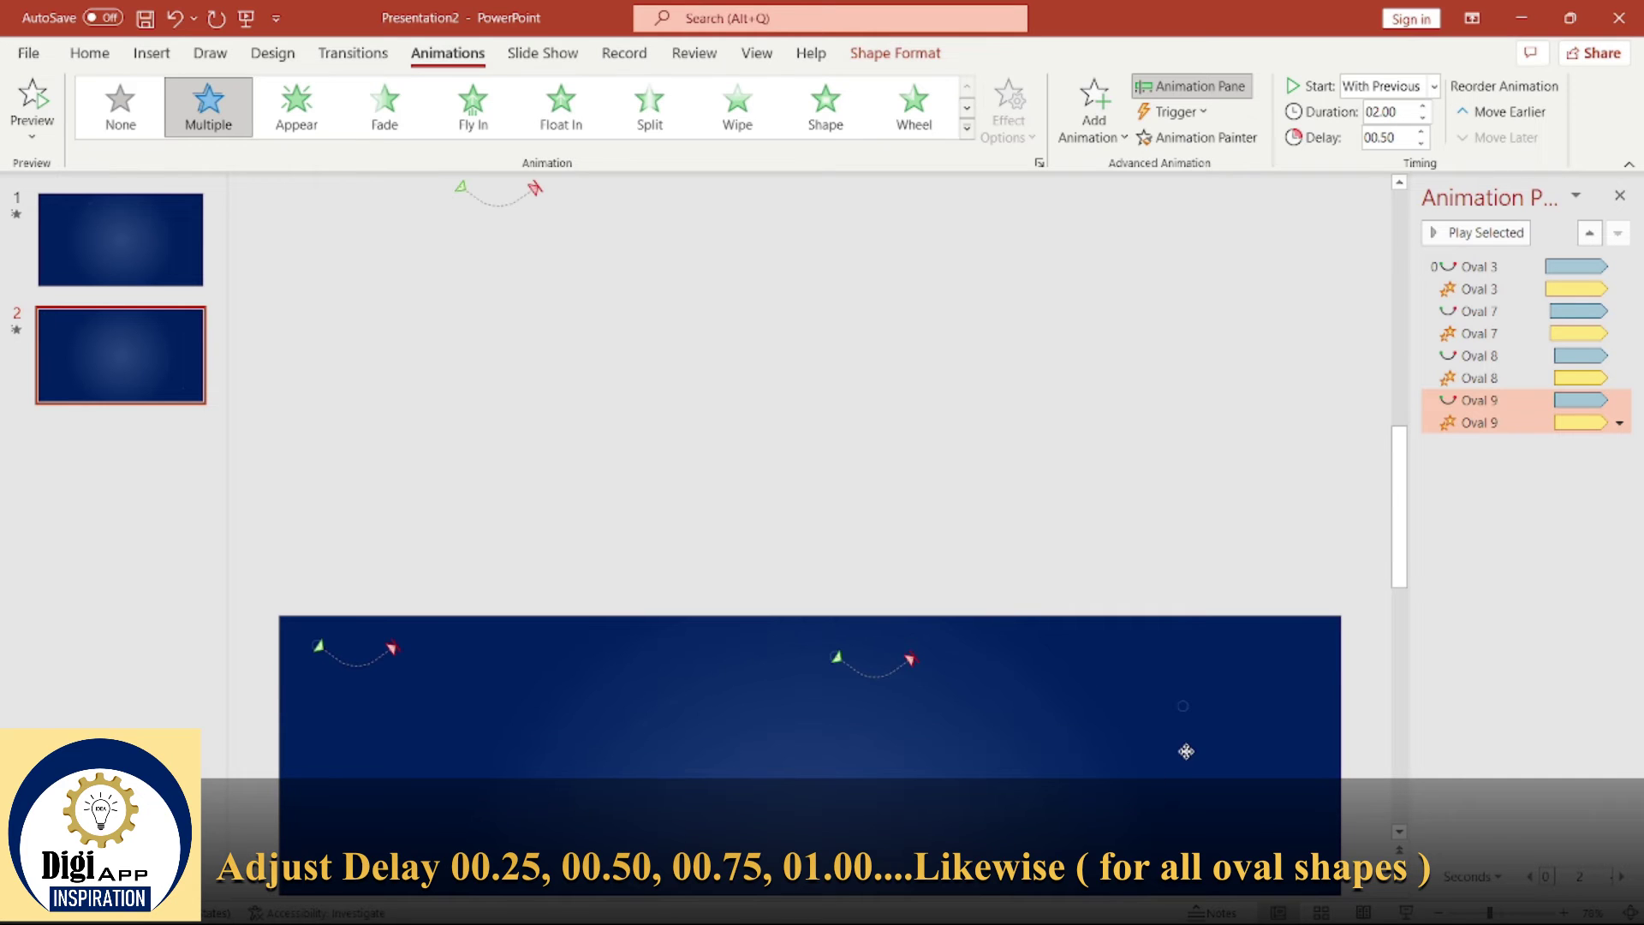
scroll(1132, 685, "down", 5)
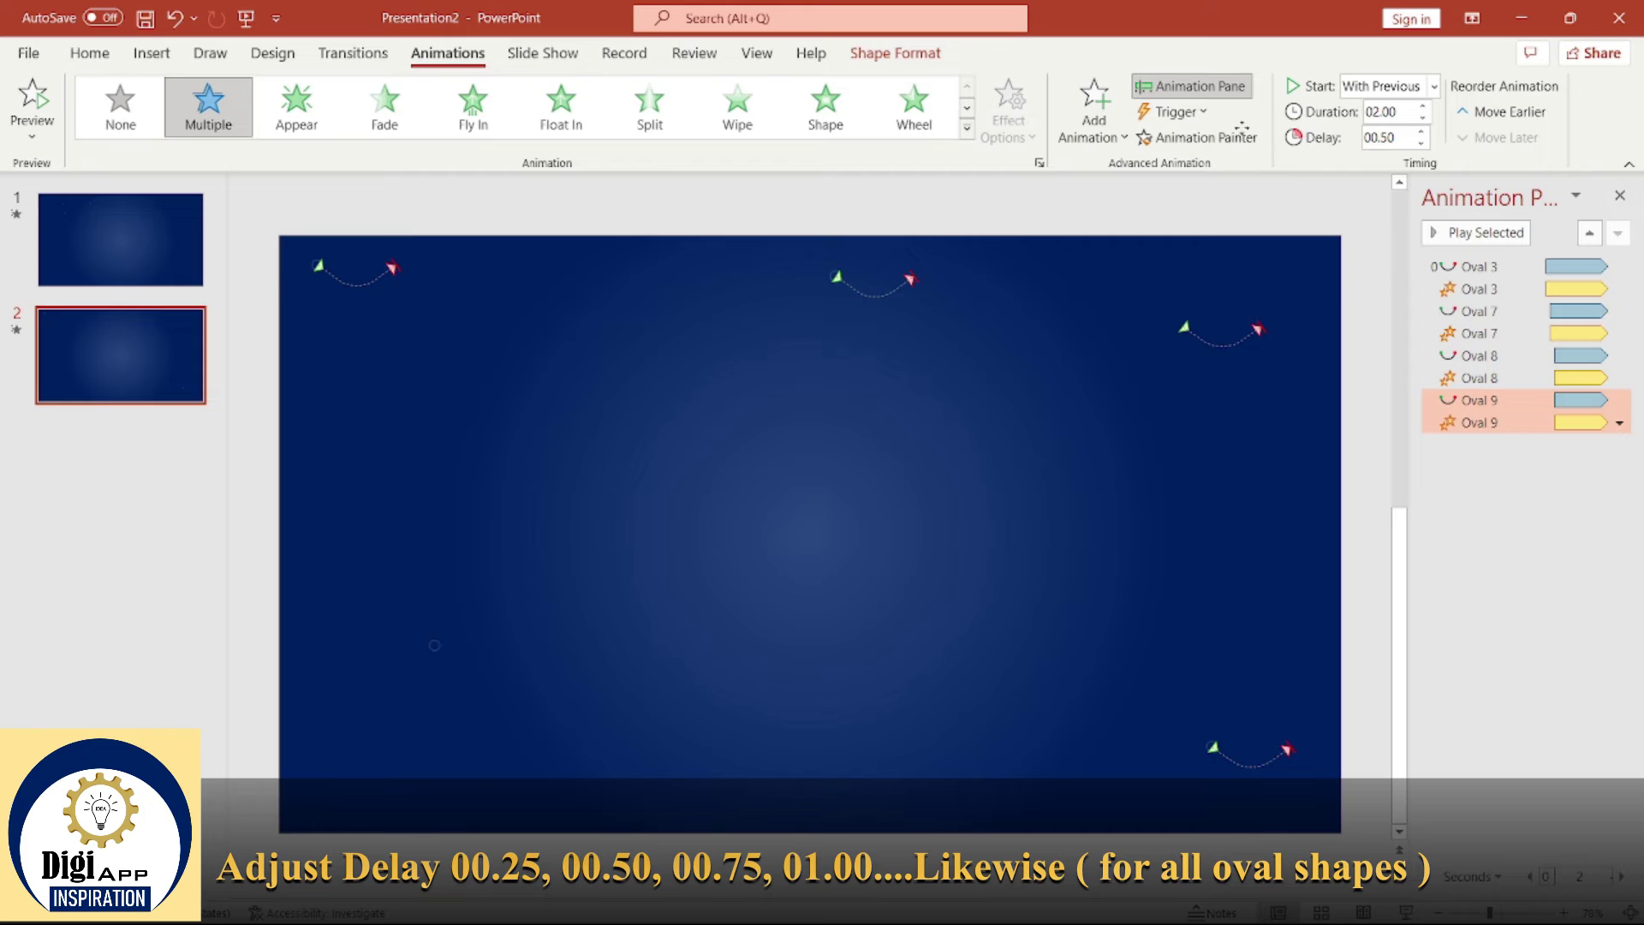
left_click_drag(446, 719, 434, 696)
left_click(1422, 131)
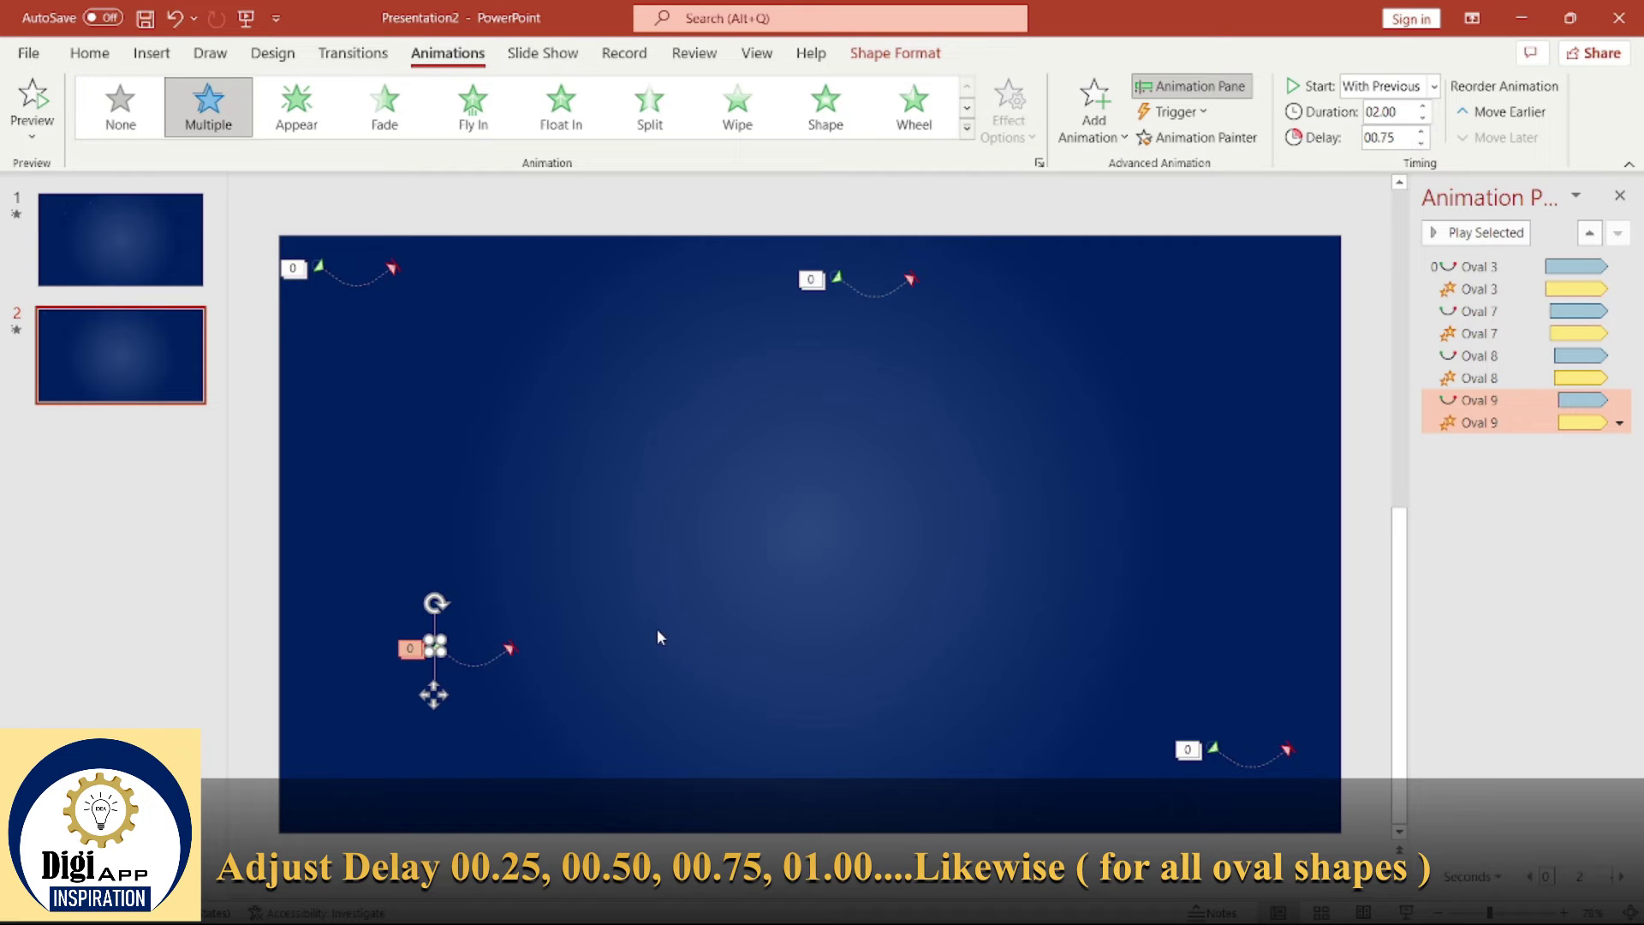
key("ctrl+v")
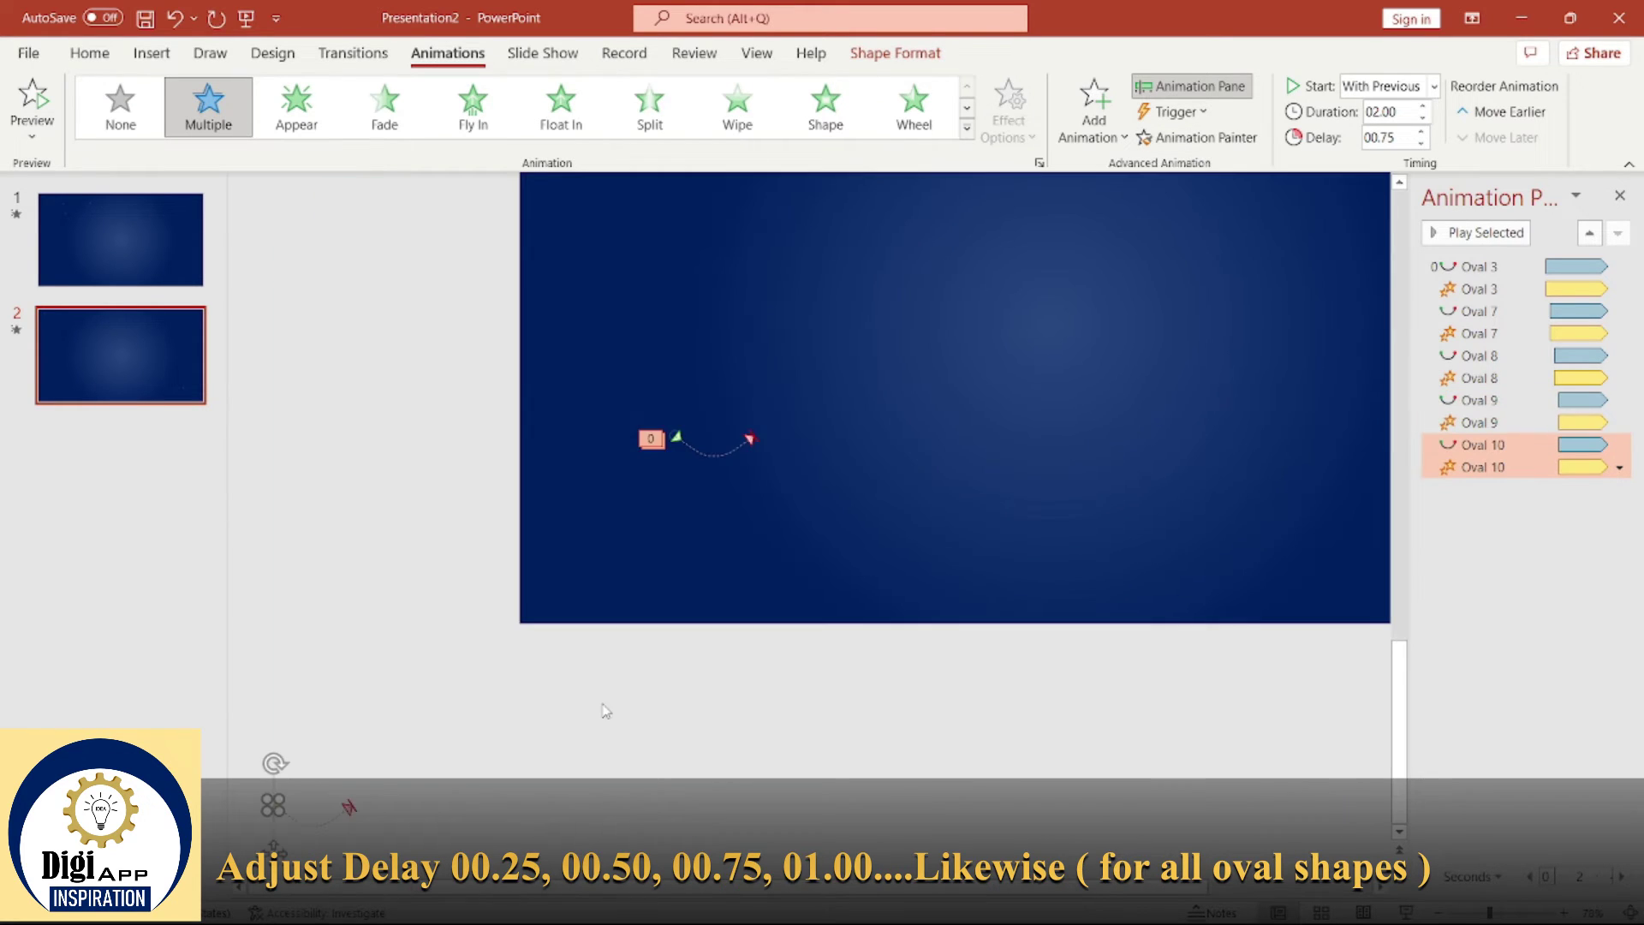
left_click(502, 561)
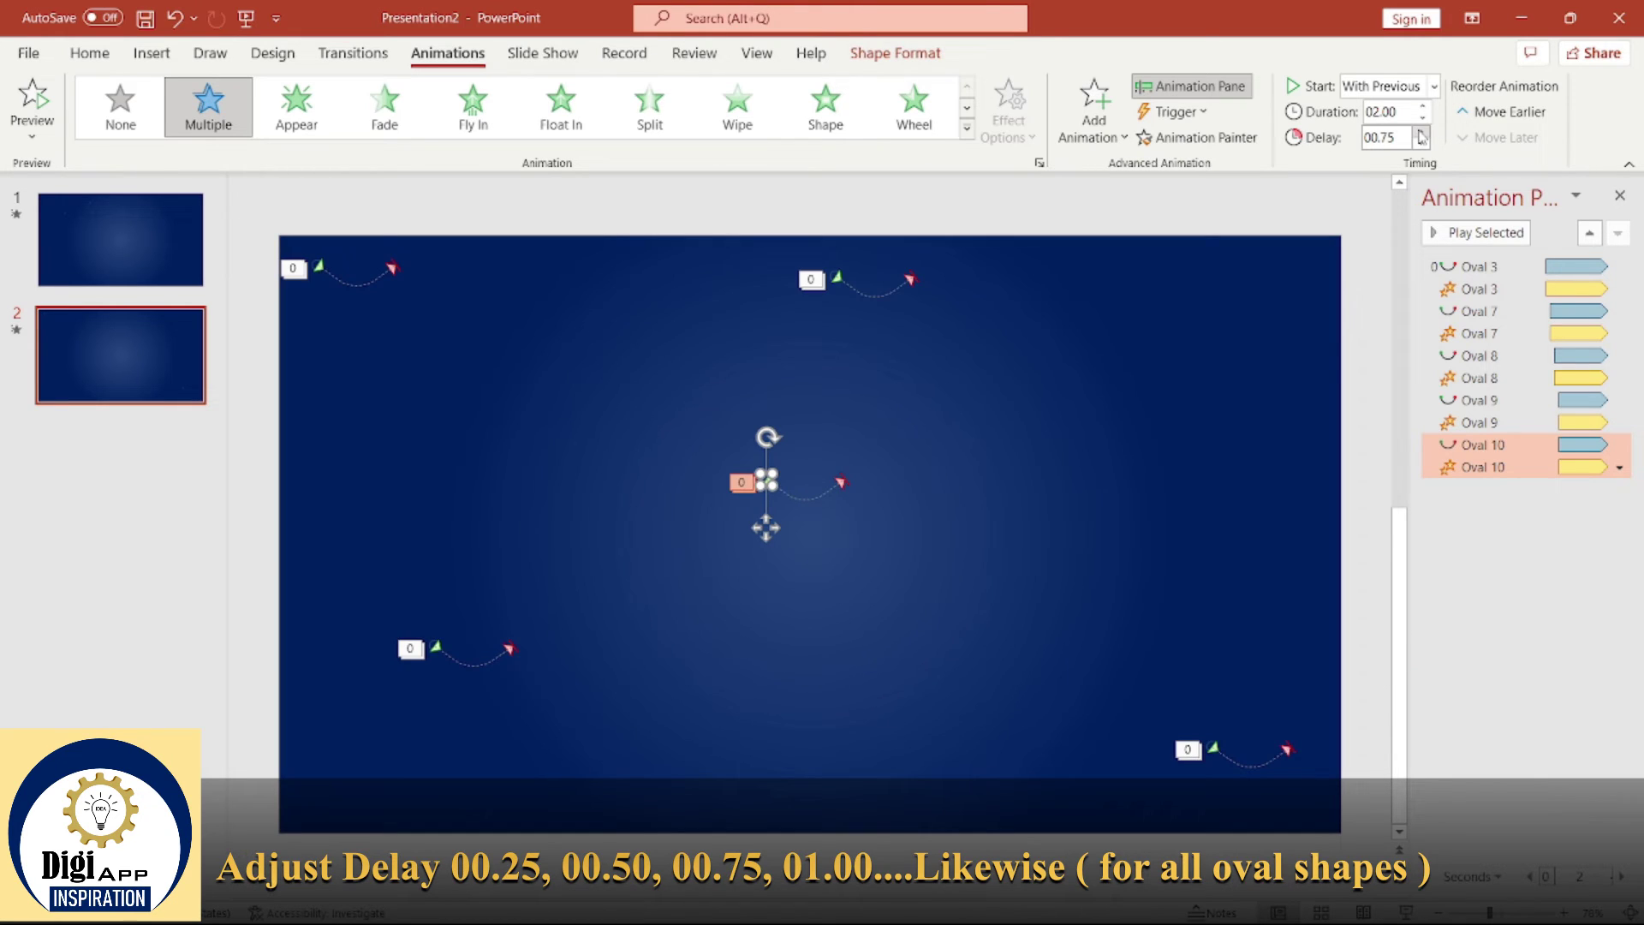
left_click(1422, 133)
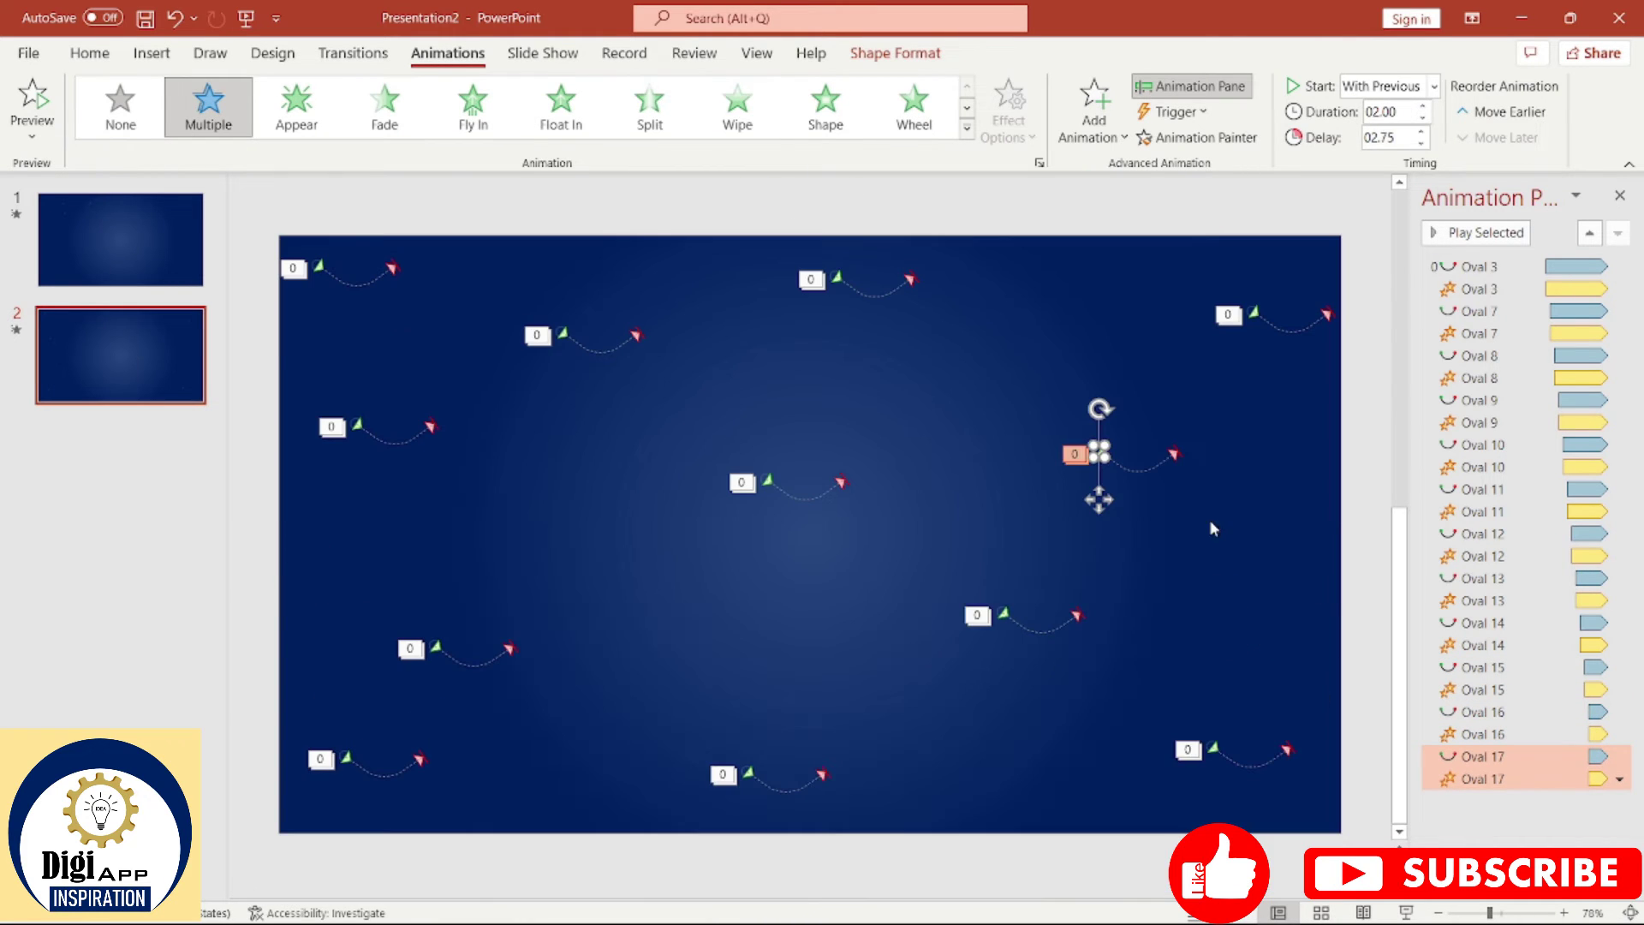
Step: Copy the upper-right dot from slide 1, paste it onto slide 2 and move it to the upper right
left_click(167, 266)
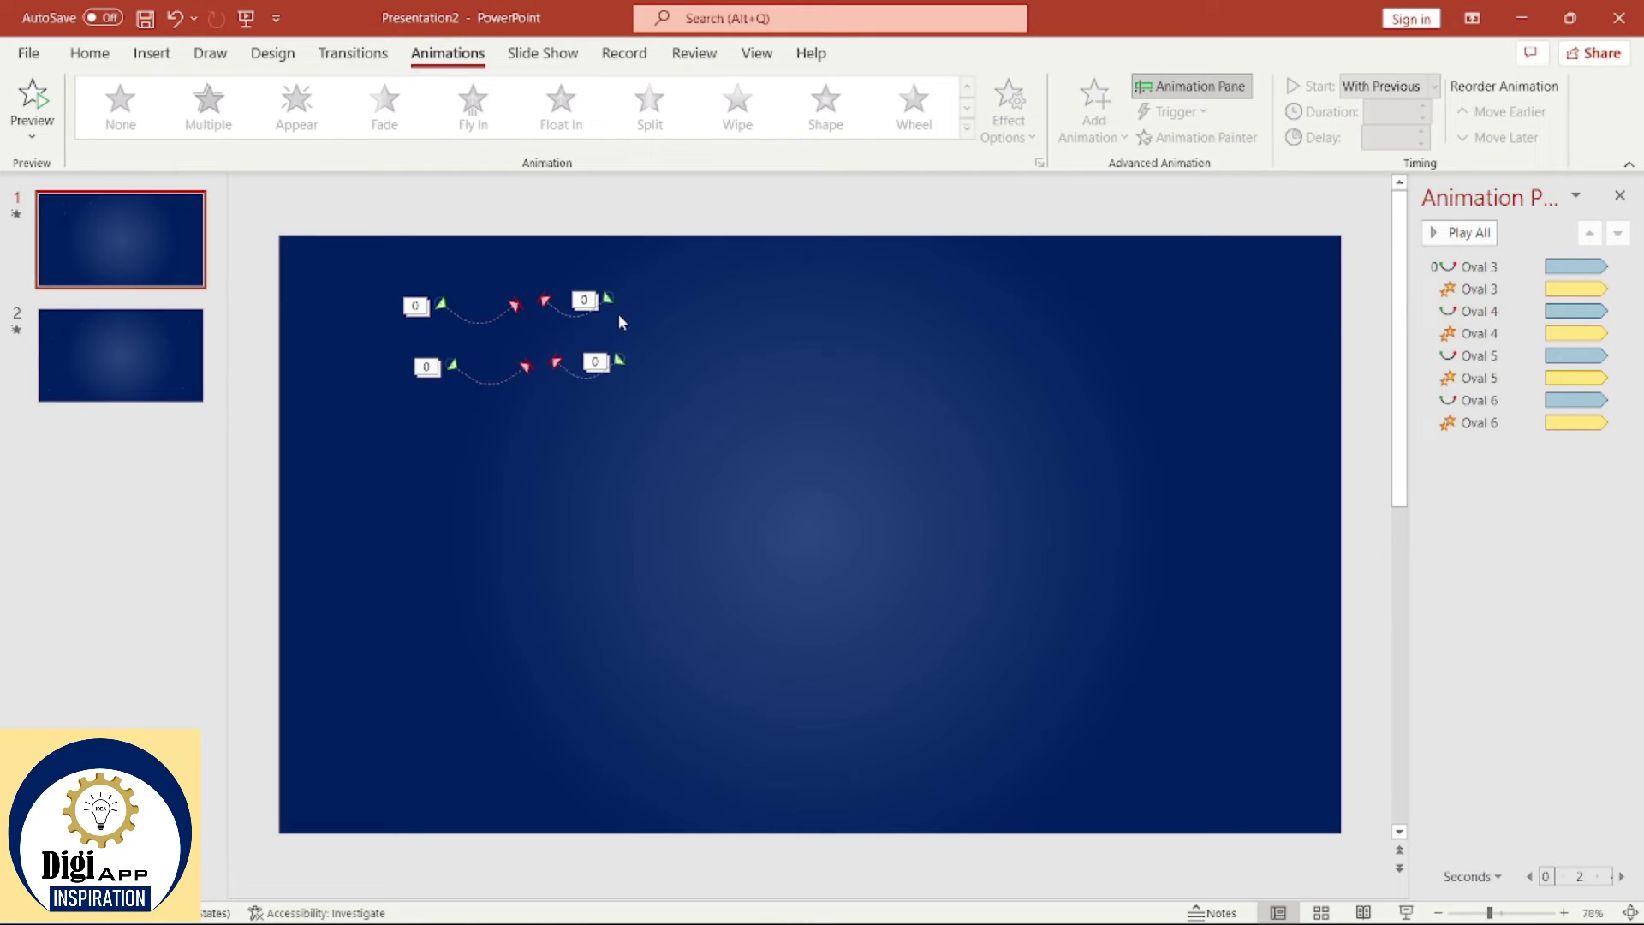
left_click_drag(593, 336, 713, 268)
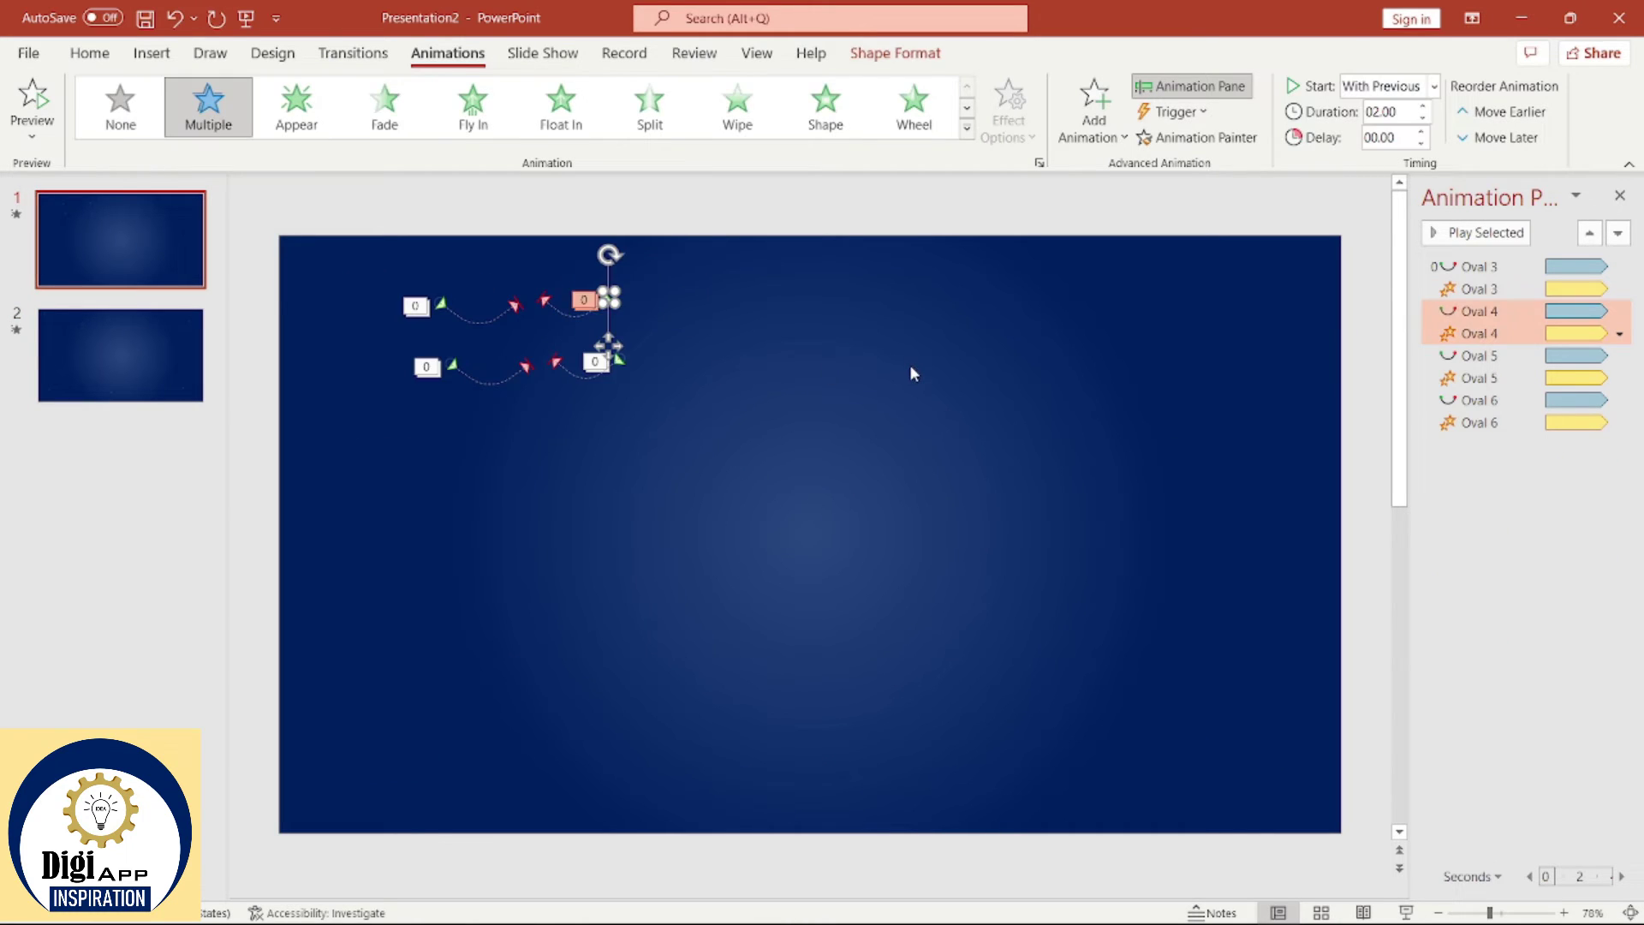
left_click(170, 373)
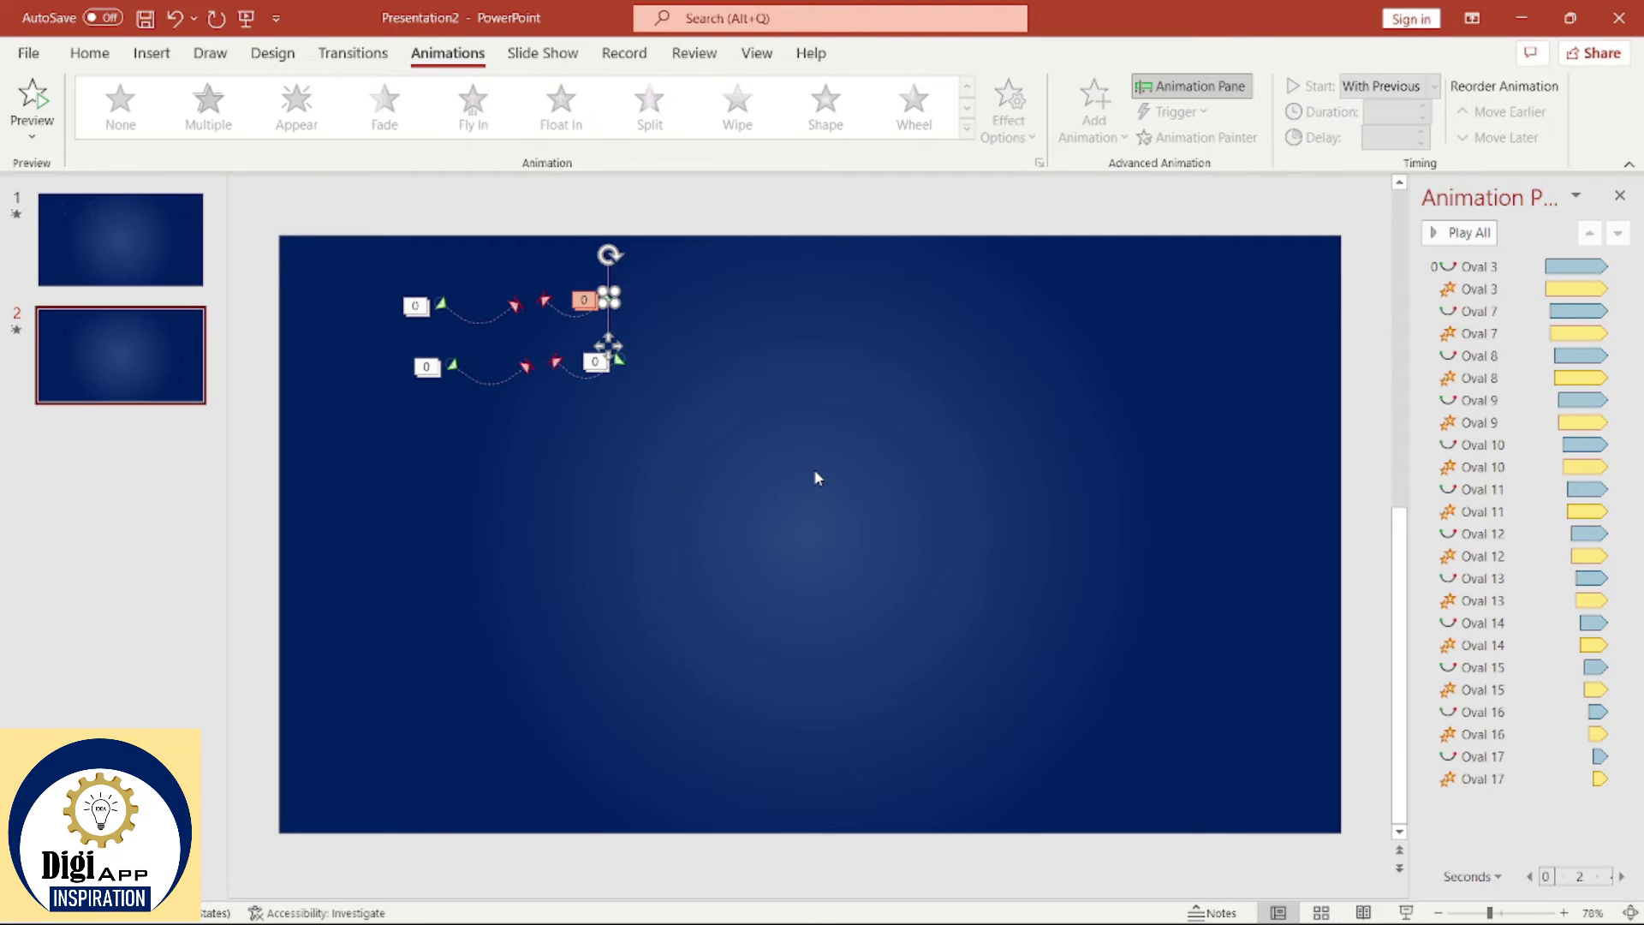
key("ctrl+a")
key("ctrl+v")
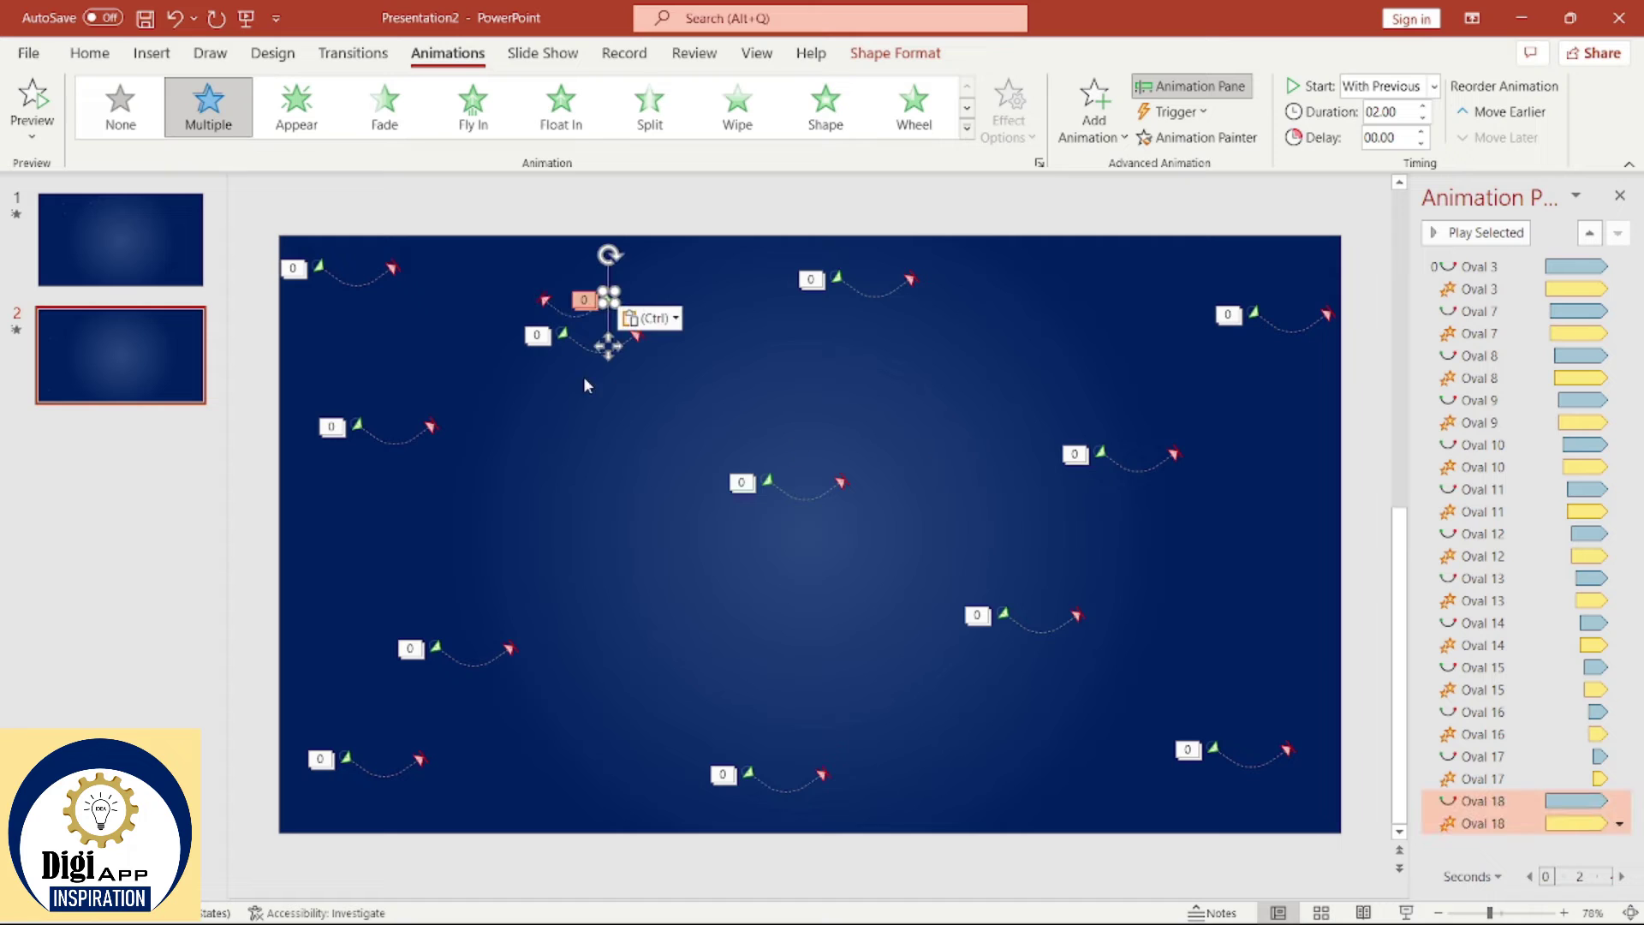
left_click(470, 352)
left_click_drag(877, 392, 1066, 336)
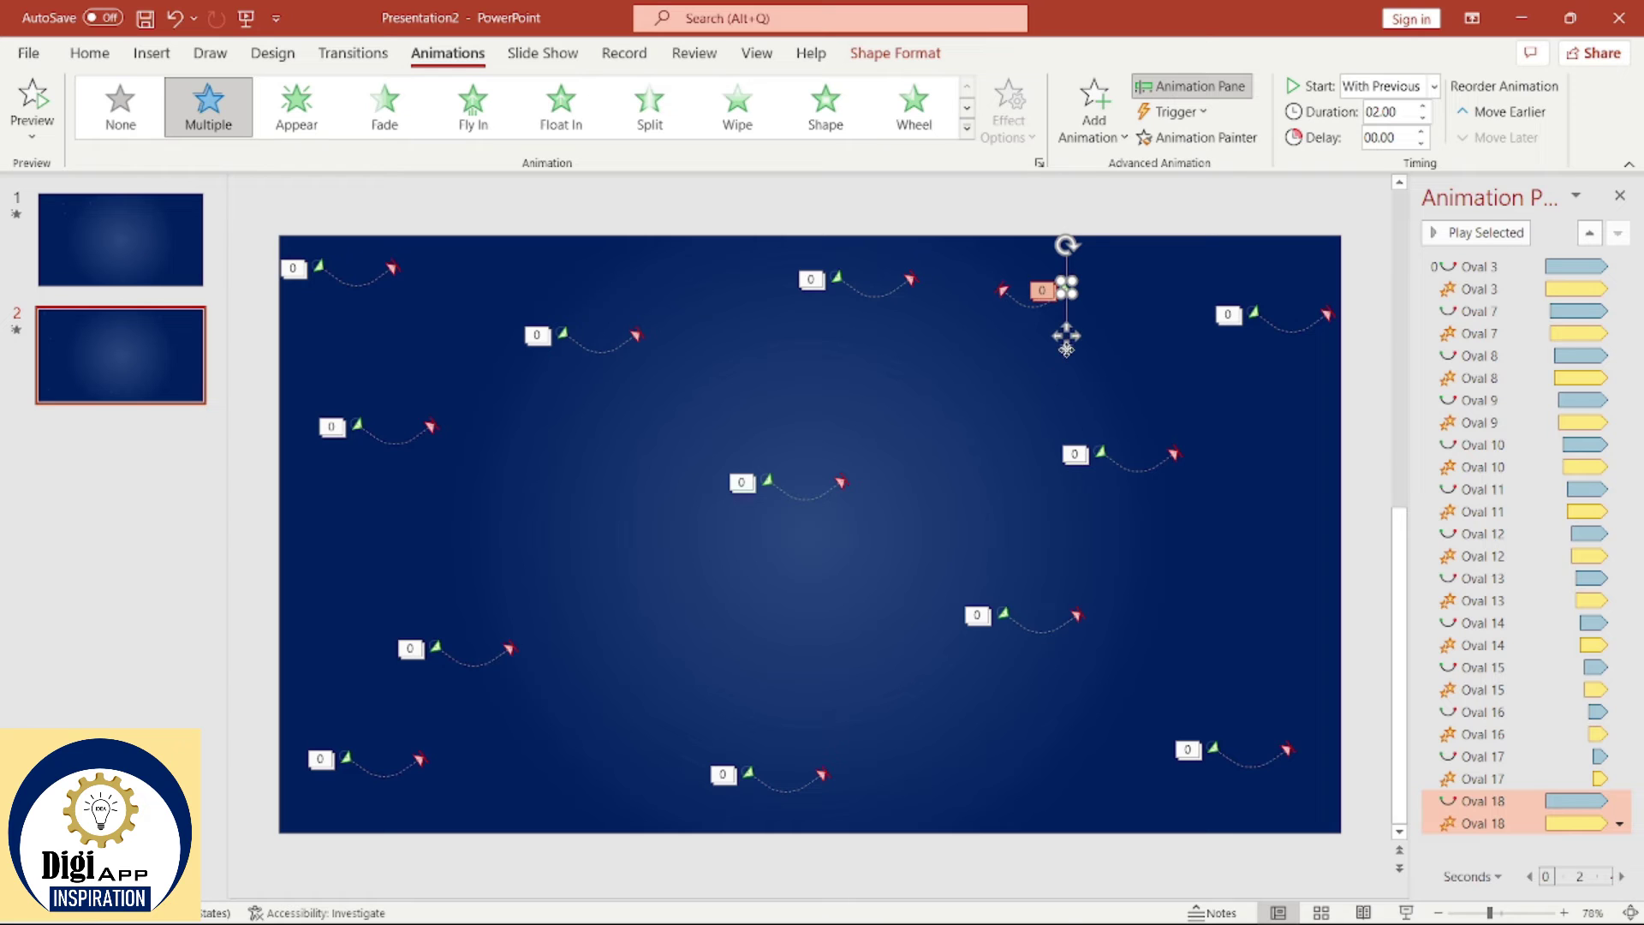
left_click(571, 300)
Step: Paste several more dot copies, scattering them across the right, left and centre of slide 2
key("ctrl+v")
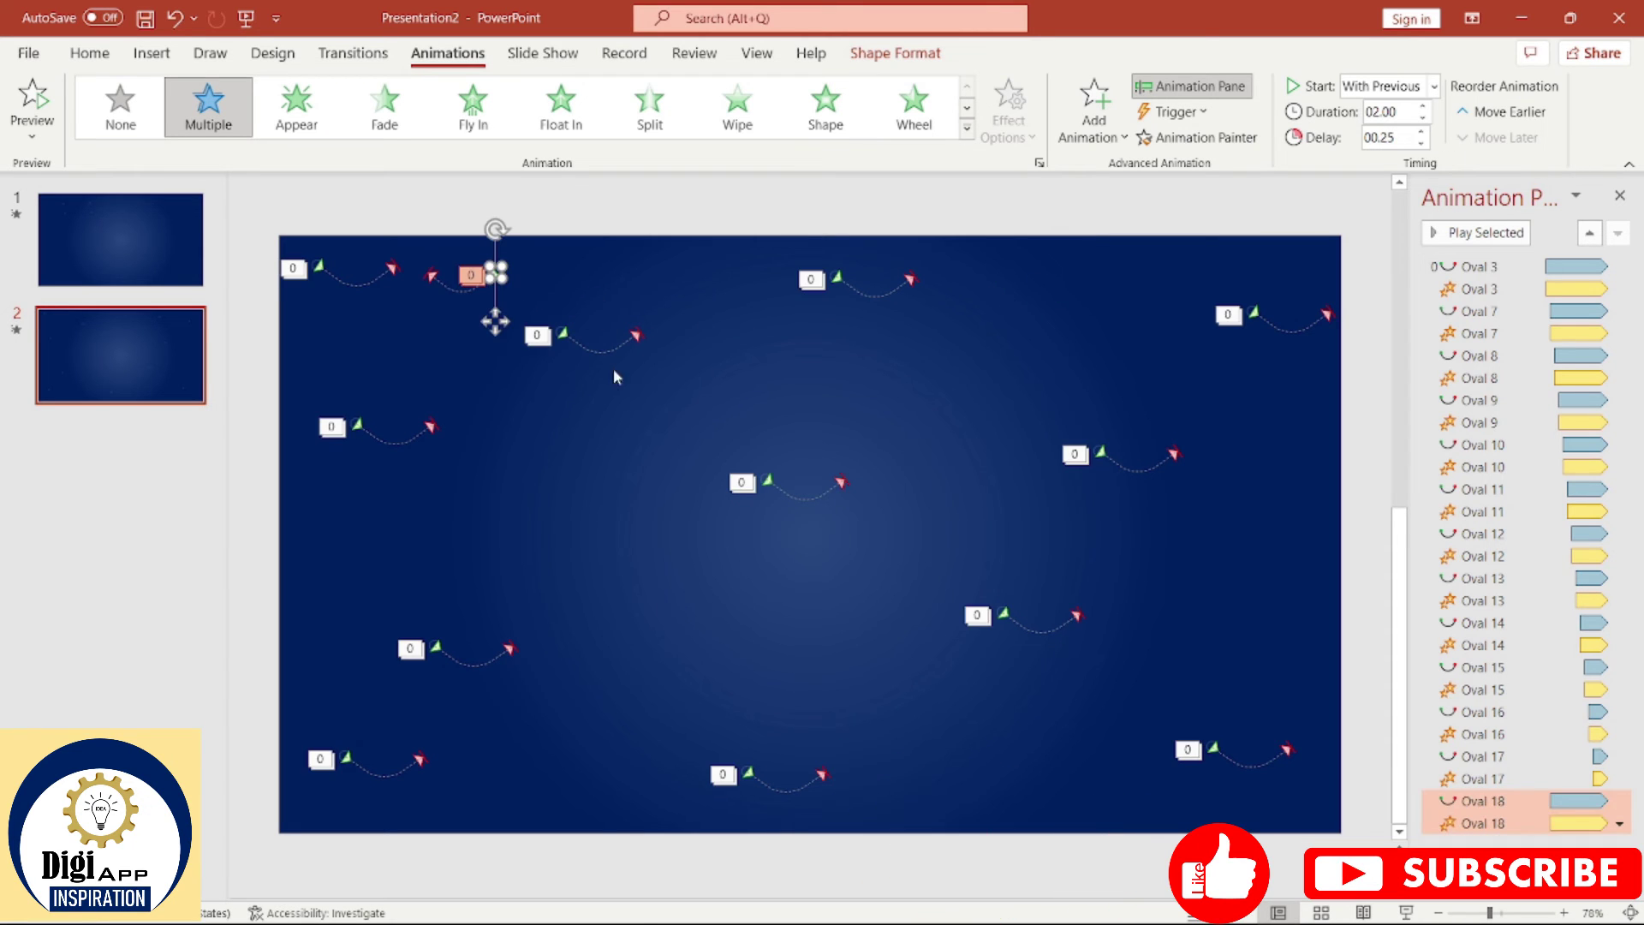
mouse_move(488, 287)
left_mouse_down()
mouse_move(1103, 343)
mouse_move(1370, 453)
mouse_move(634, 551)
mouse_move(1067, 579)
left_mouse_up()
scroll(651, 540, "down", 2)
key("ctrl+v")
left_click_drag(1108, 727, 698, 632)
key("ctrl+v")
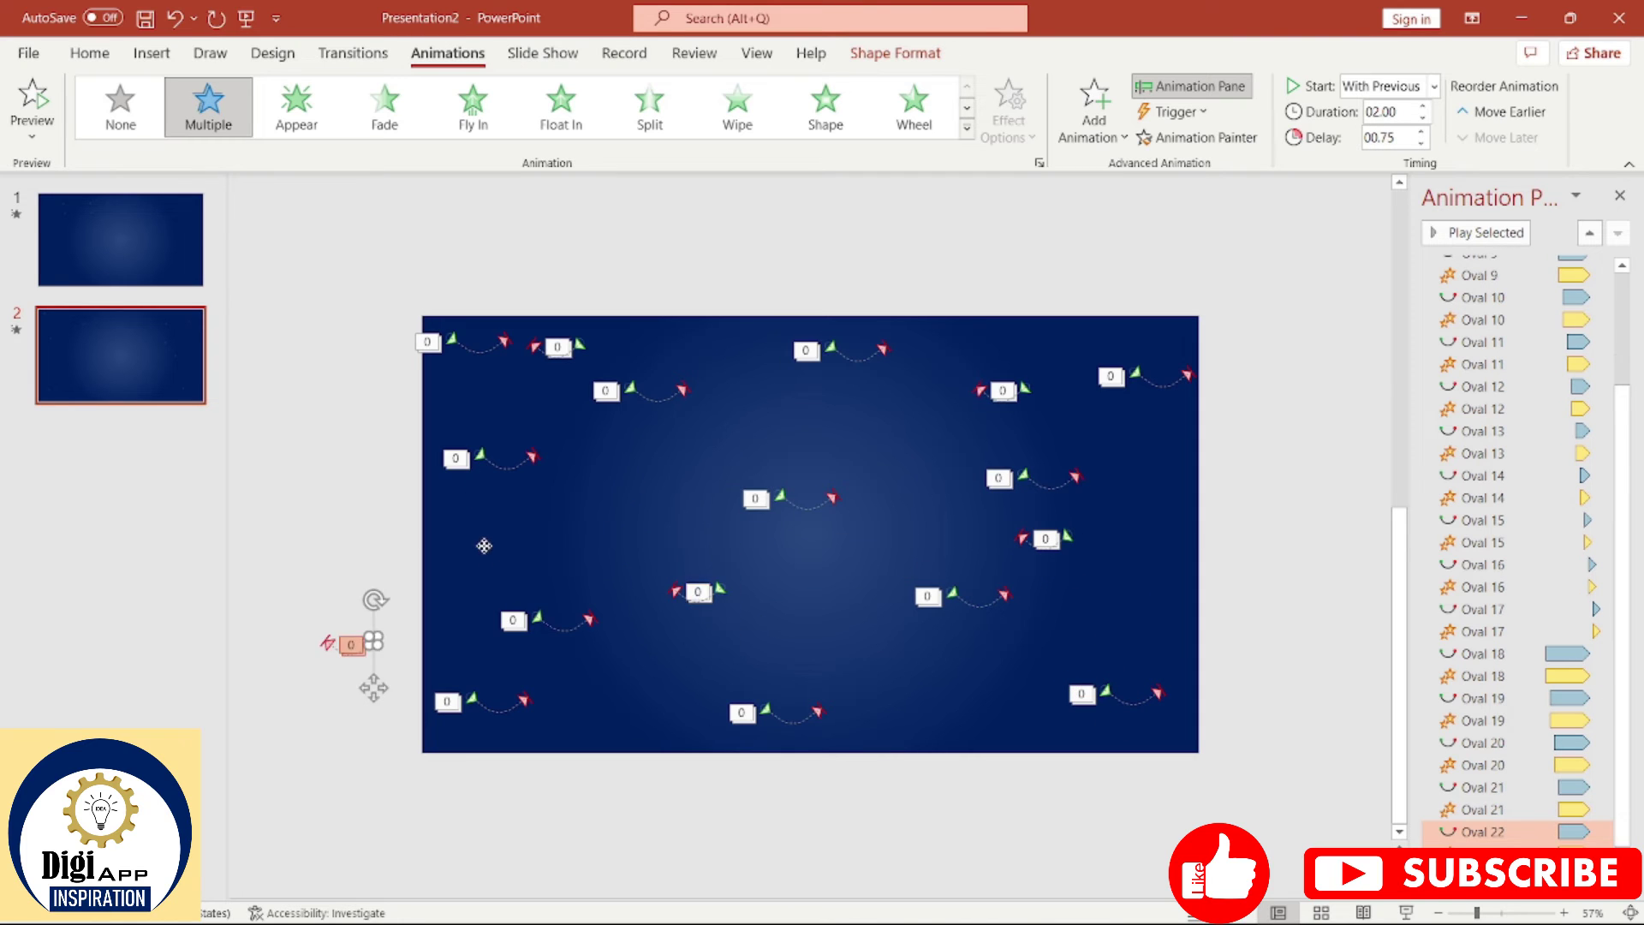
left_click_drag(371, 686, 485, 585)
key("ctrl+v")
mouse_move(257, 540)
left_mouse_down()
mouse_move(653, 512)
mouse_move(820, 440)
left_mouse_up()
key("ctrl+v")
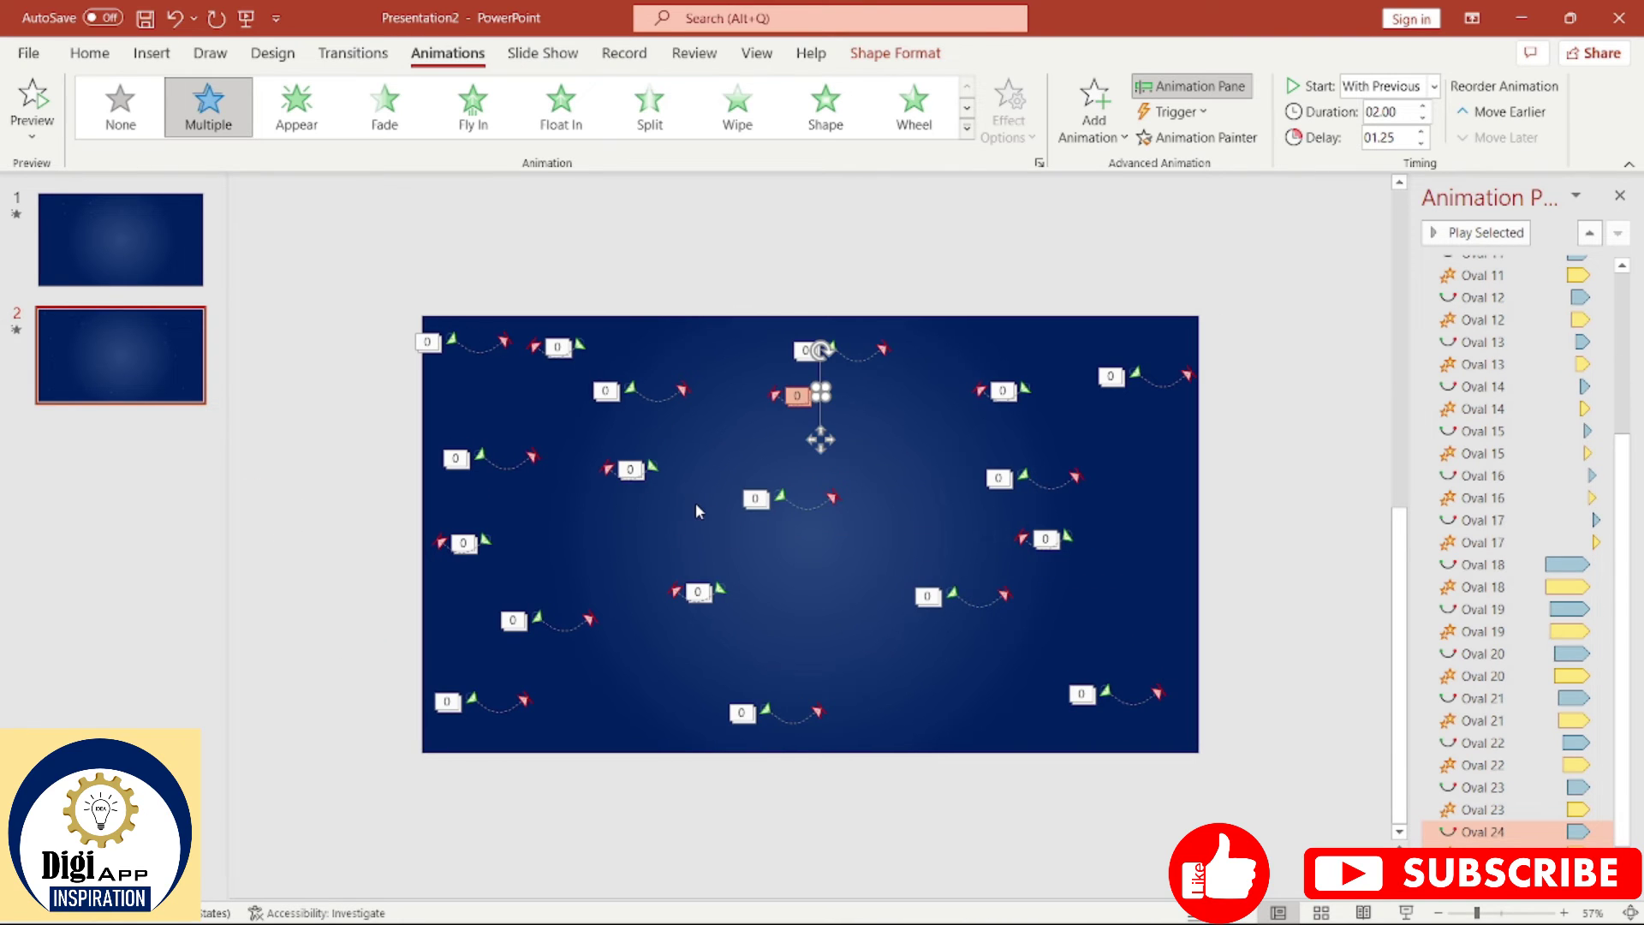
key("ctrl+v")
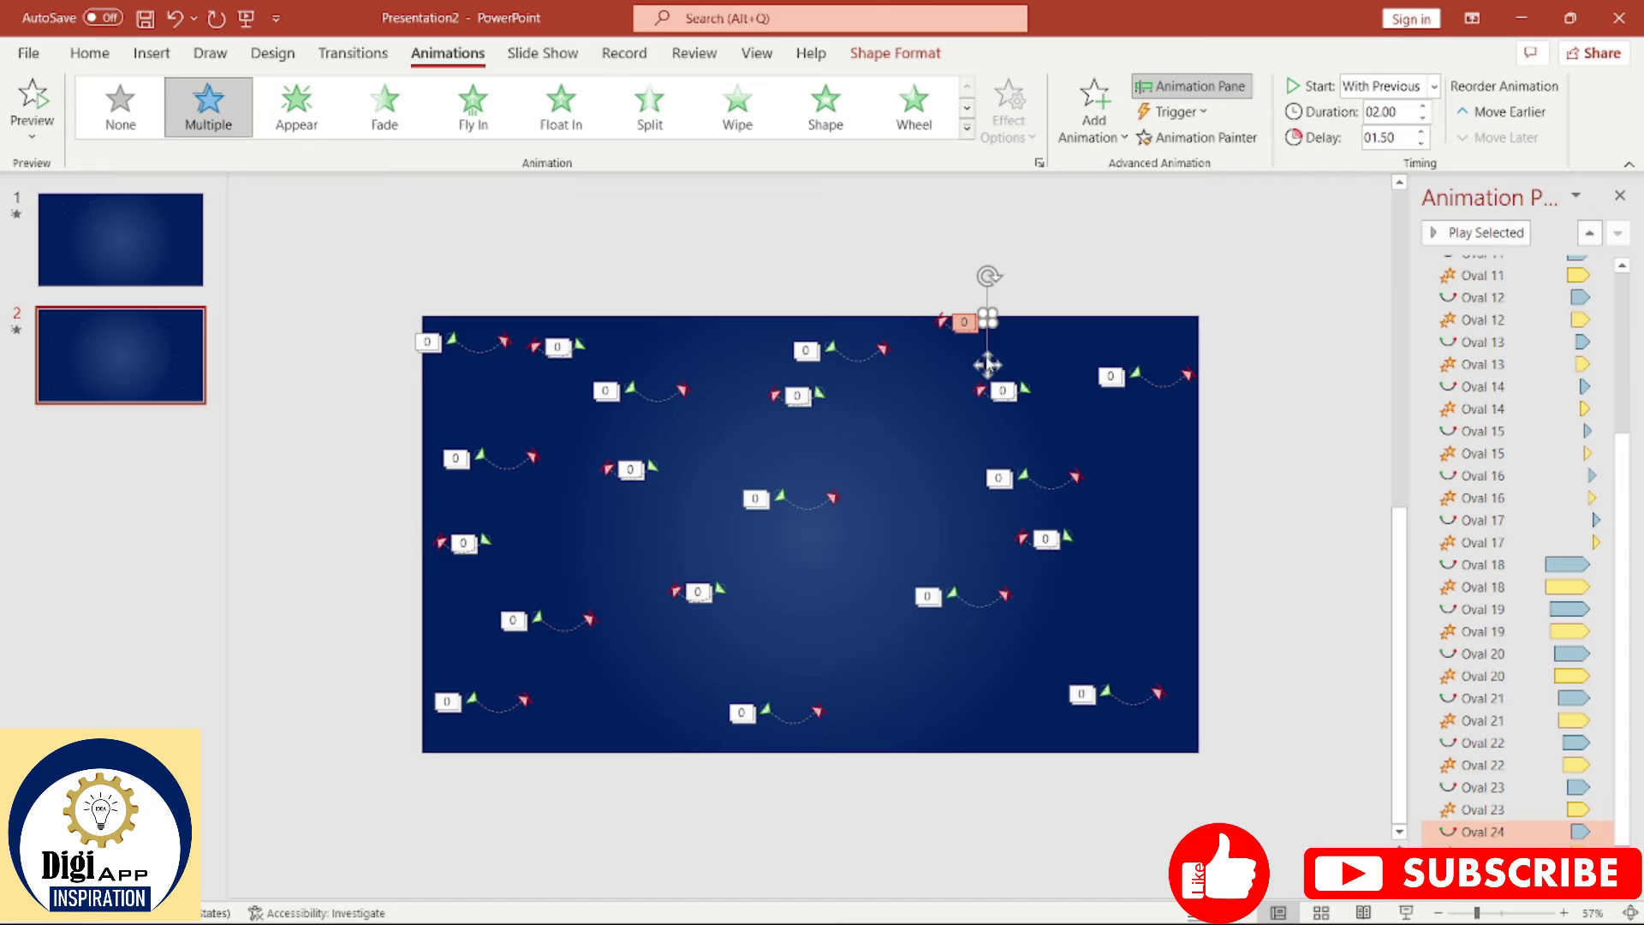
left_click_drag(986, 364, 899, 558)
Step: Paste further dot copies along the lower right, bottom left and lower middle of the slide
key("ctrl+v")
left_click_drag(987, 364, 1112, 649)
key("ctrl+v")
left_click_drag(1305, 736, 1140, 516)
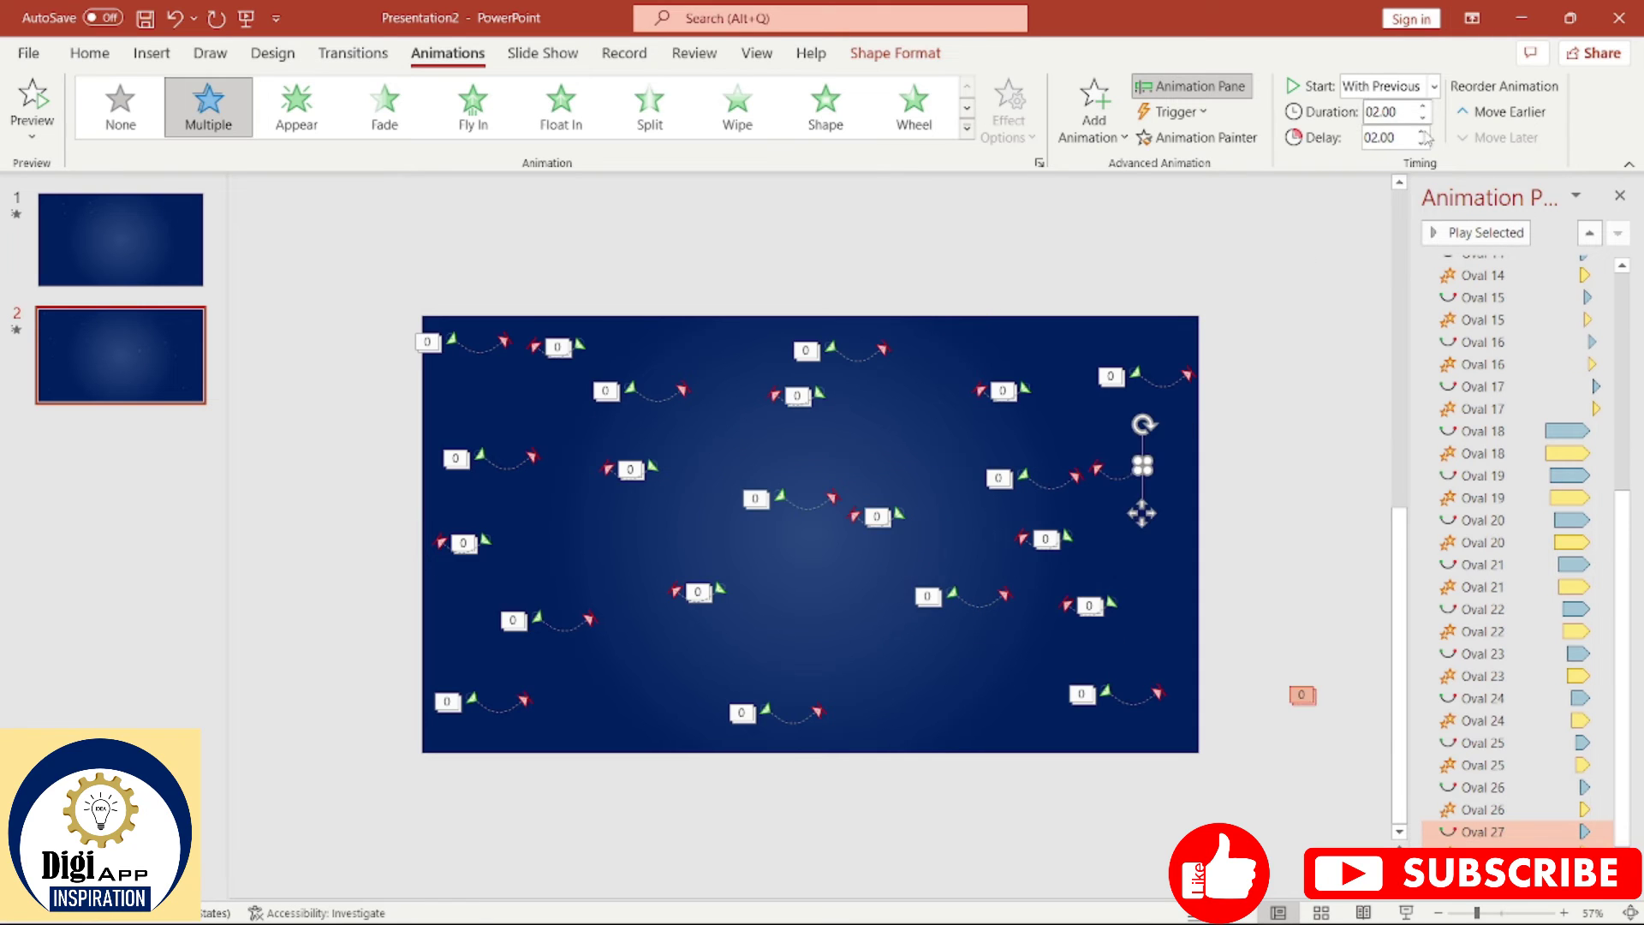
key("ctrl+v")
left_click_drag(1156, 377, 769, 652)
key("ctrl+v")
left_click_drag(393, 798, 620, 739)
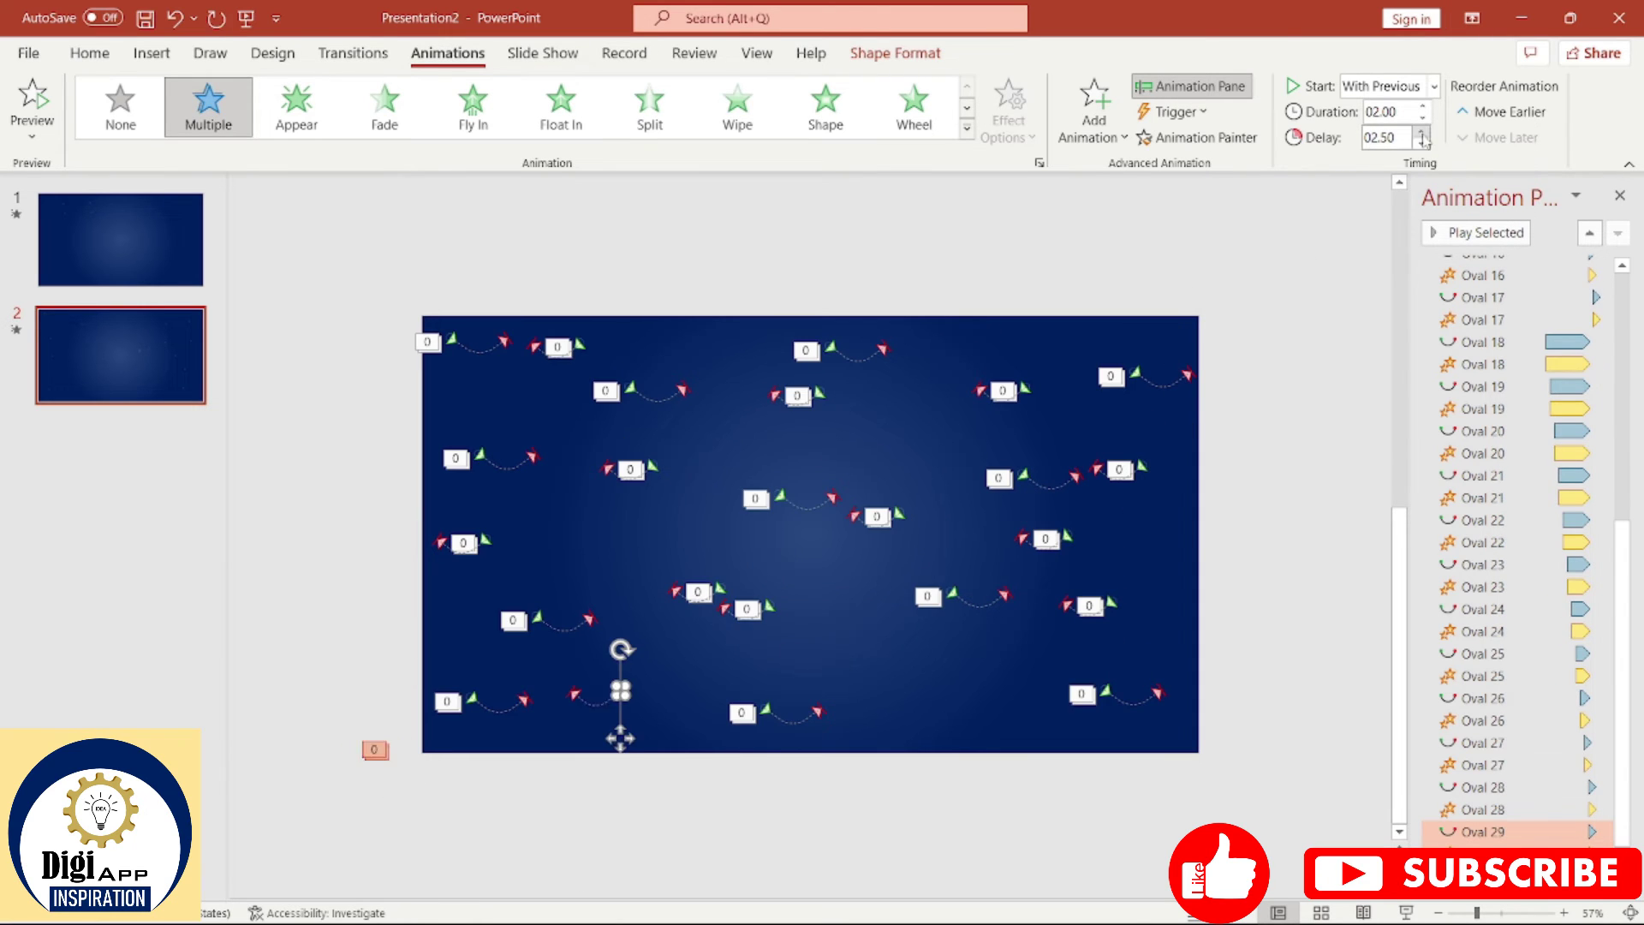
key("ctrl+v")
left_click_drag(468, 830, 882, 701)
key("ctrl+v")
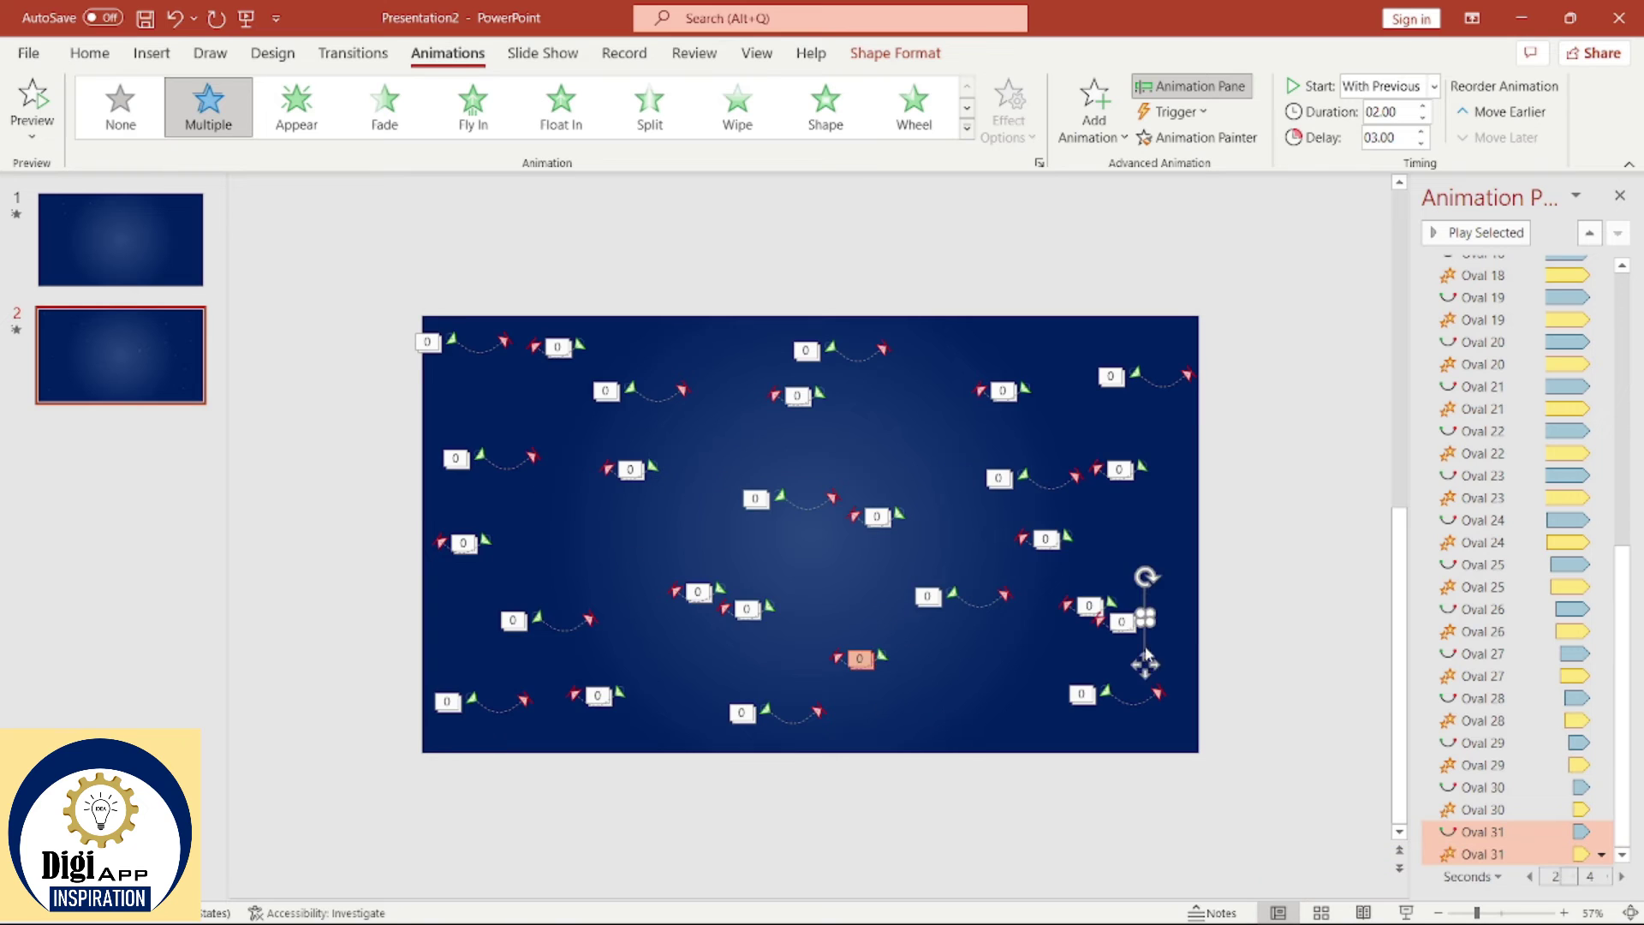
left_click_drag(1156, 661, 958, 729)
left_click(702, 372)
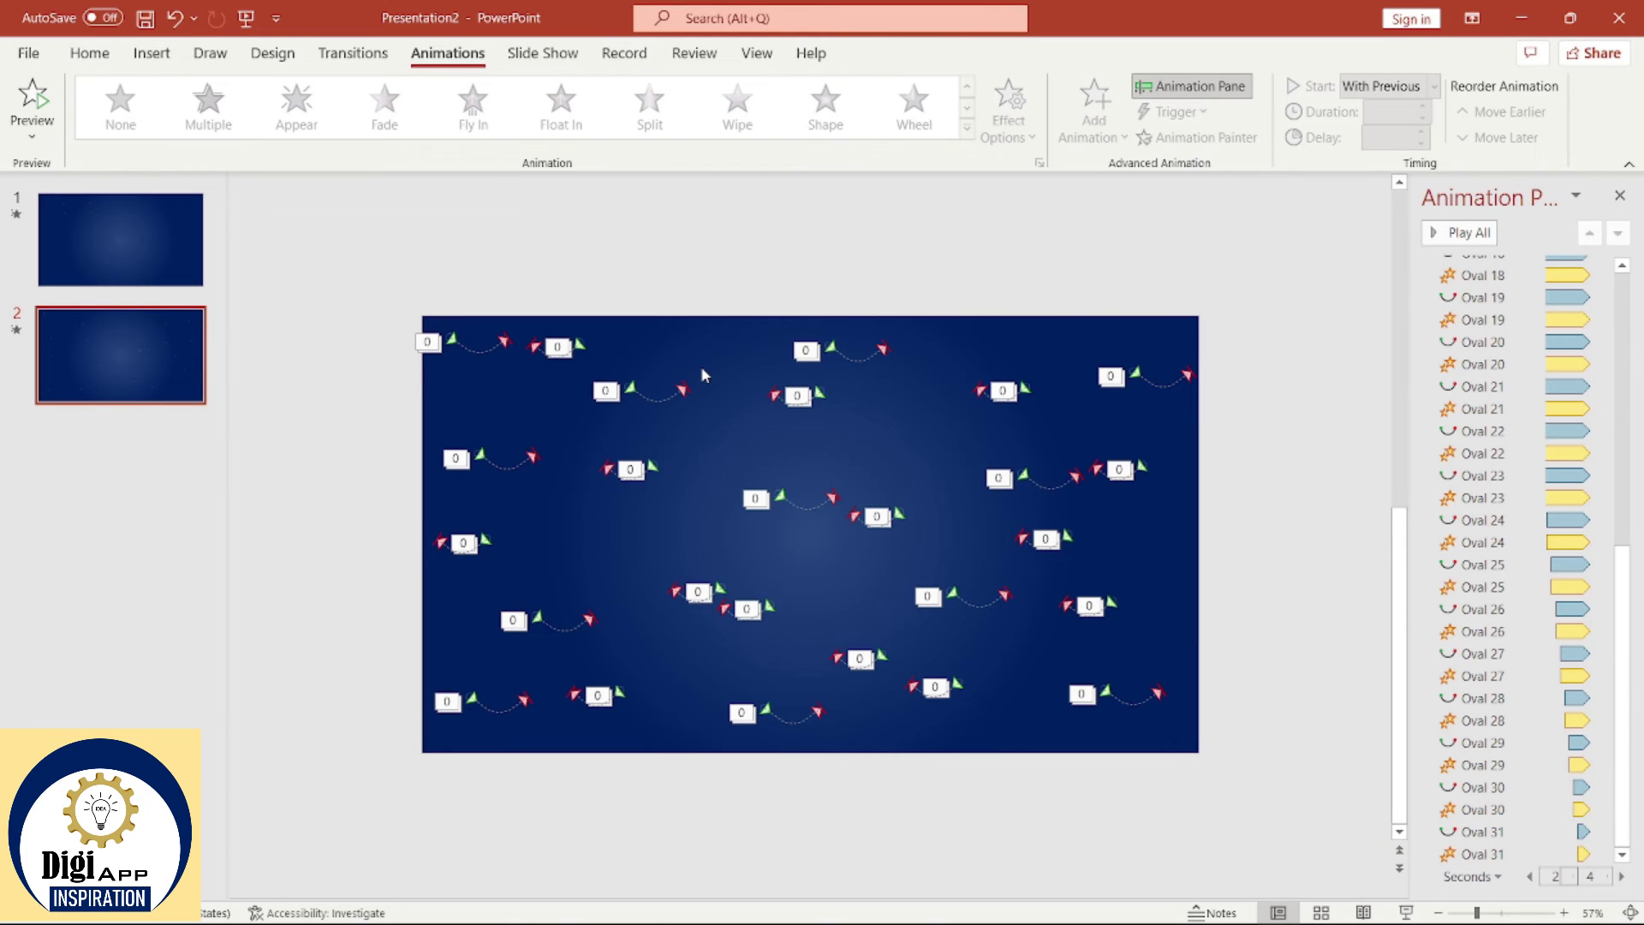
Step: Add more dot copies to slide 2 with a 00.25 delay, then preview them as a slide show
left_click(177, 235)
left_click(702, 429)
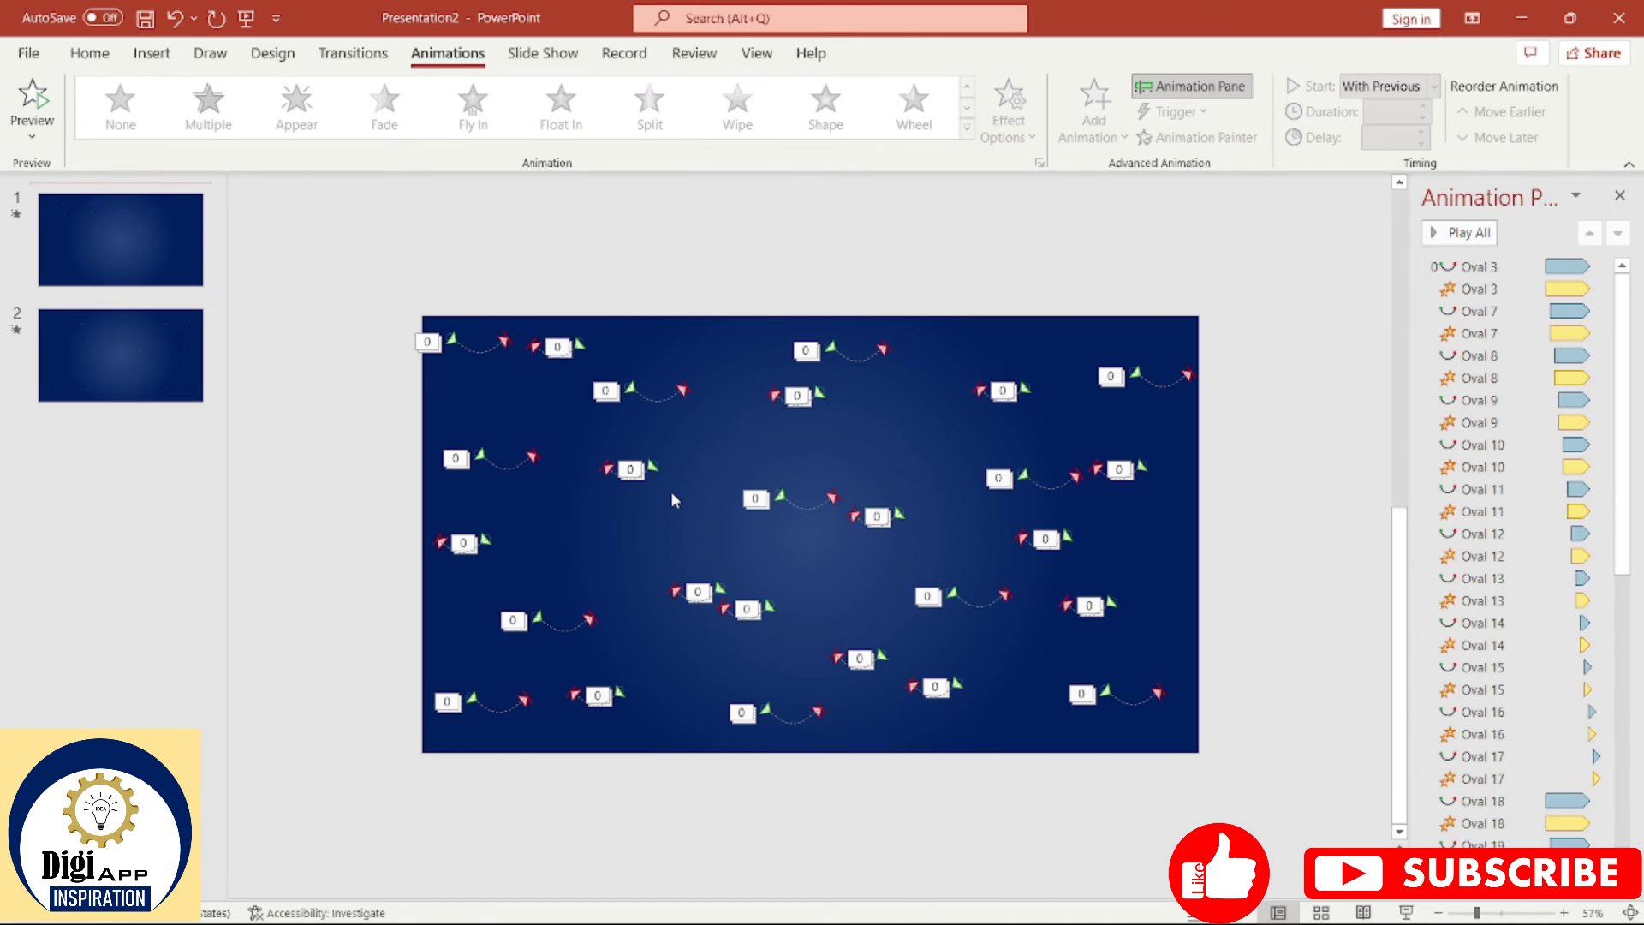
left_click(542, 463)
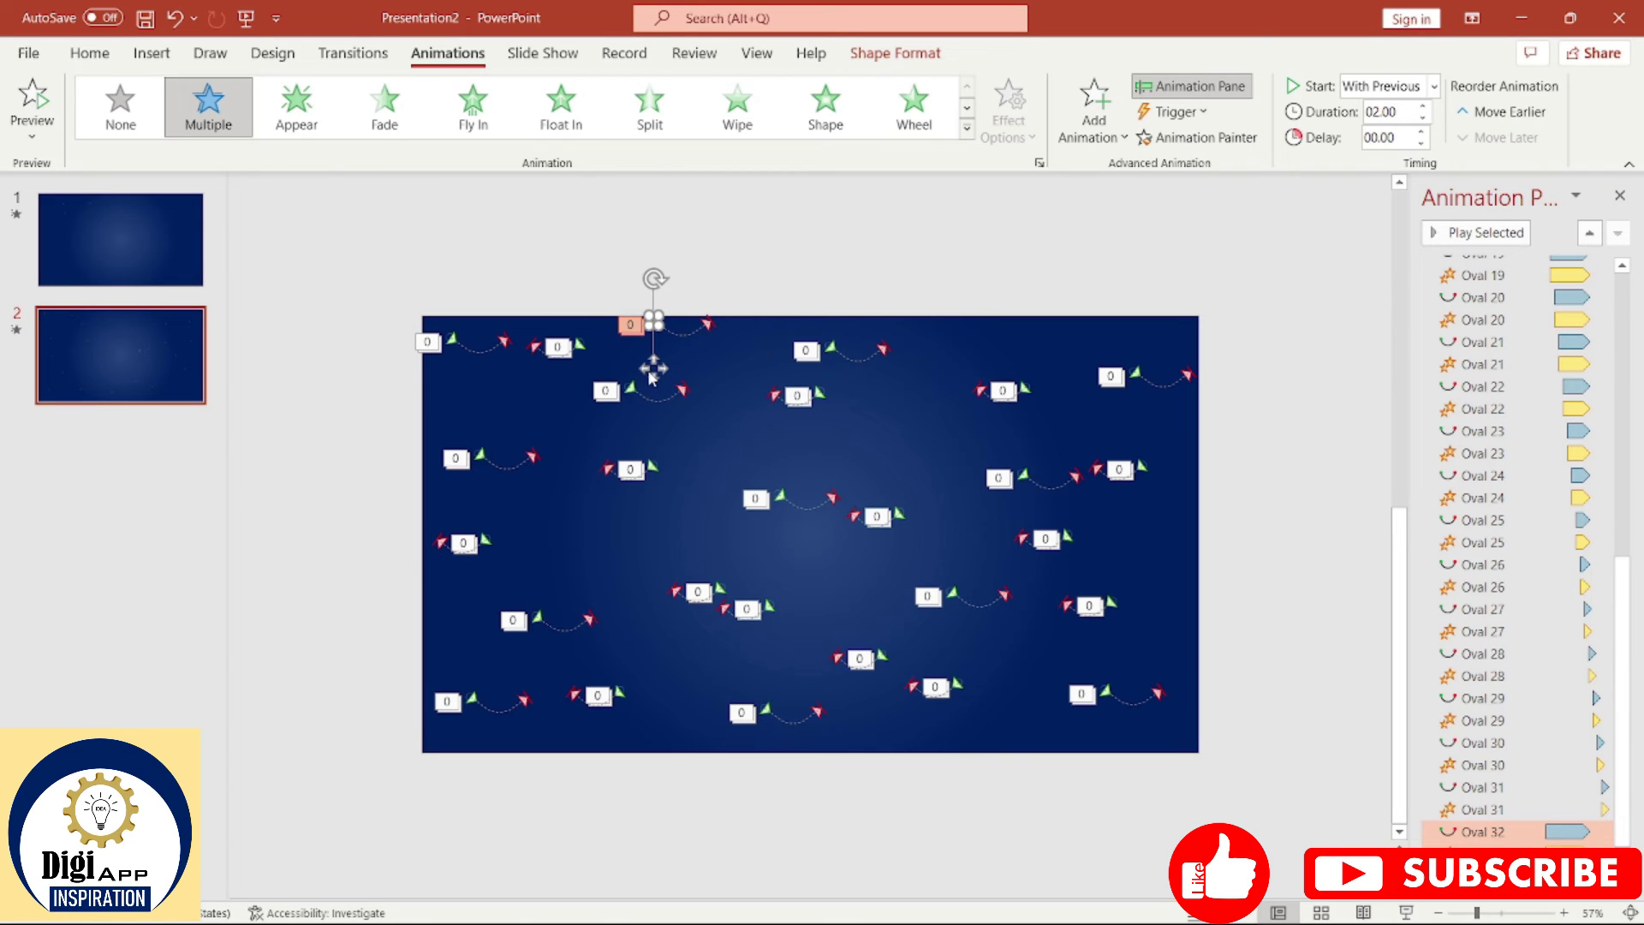
key("ctrl+d")
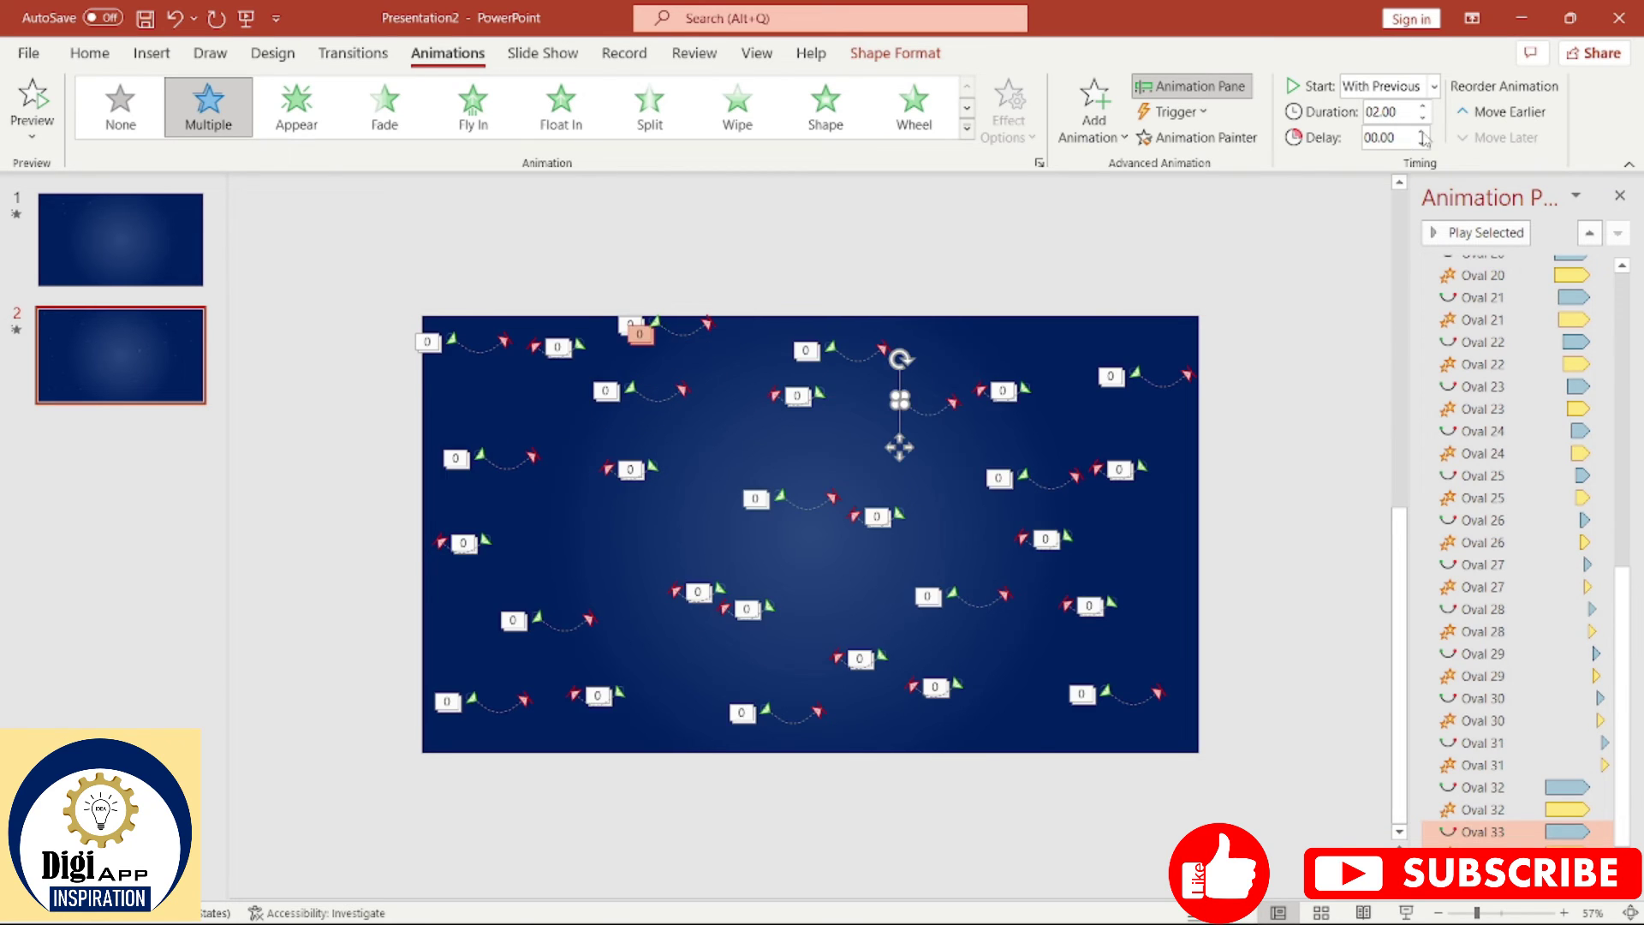
left_click(899, 447)
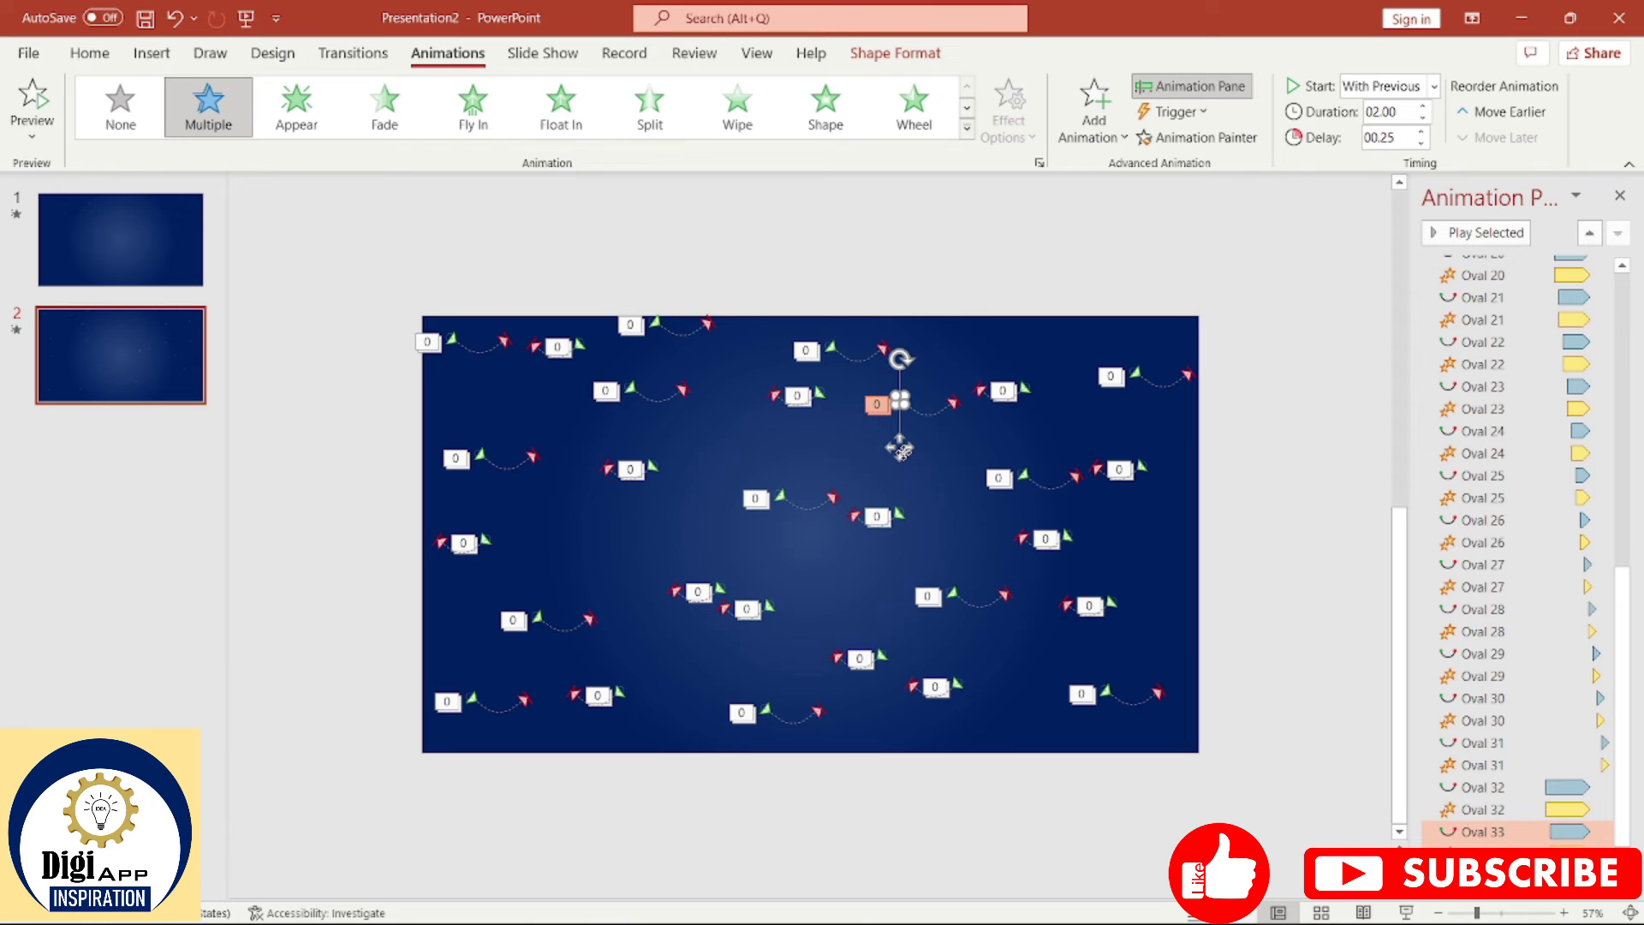
key("ctrl+d")
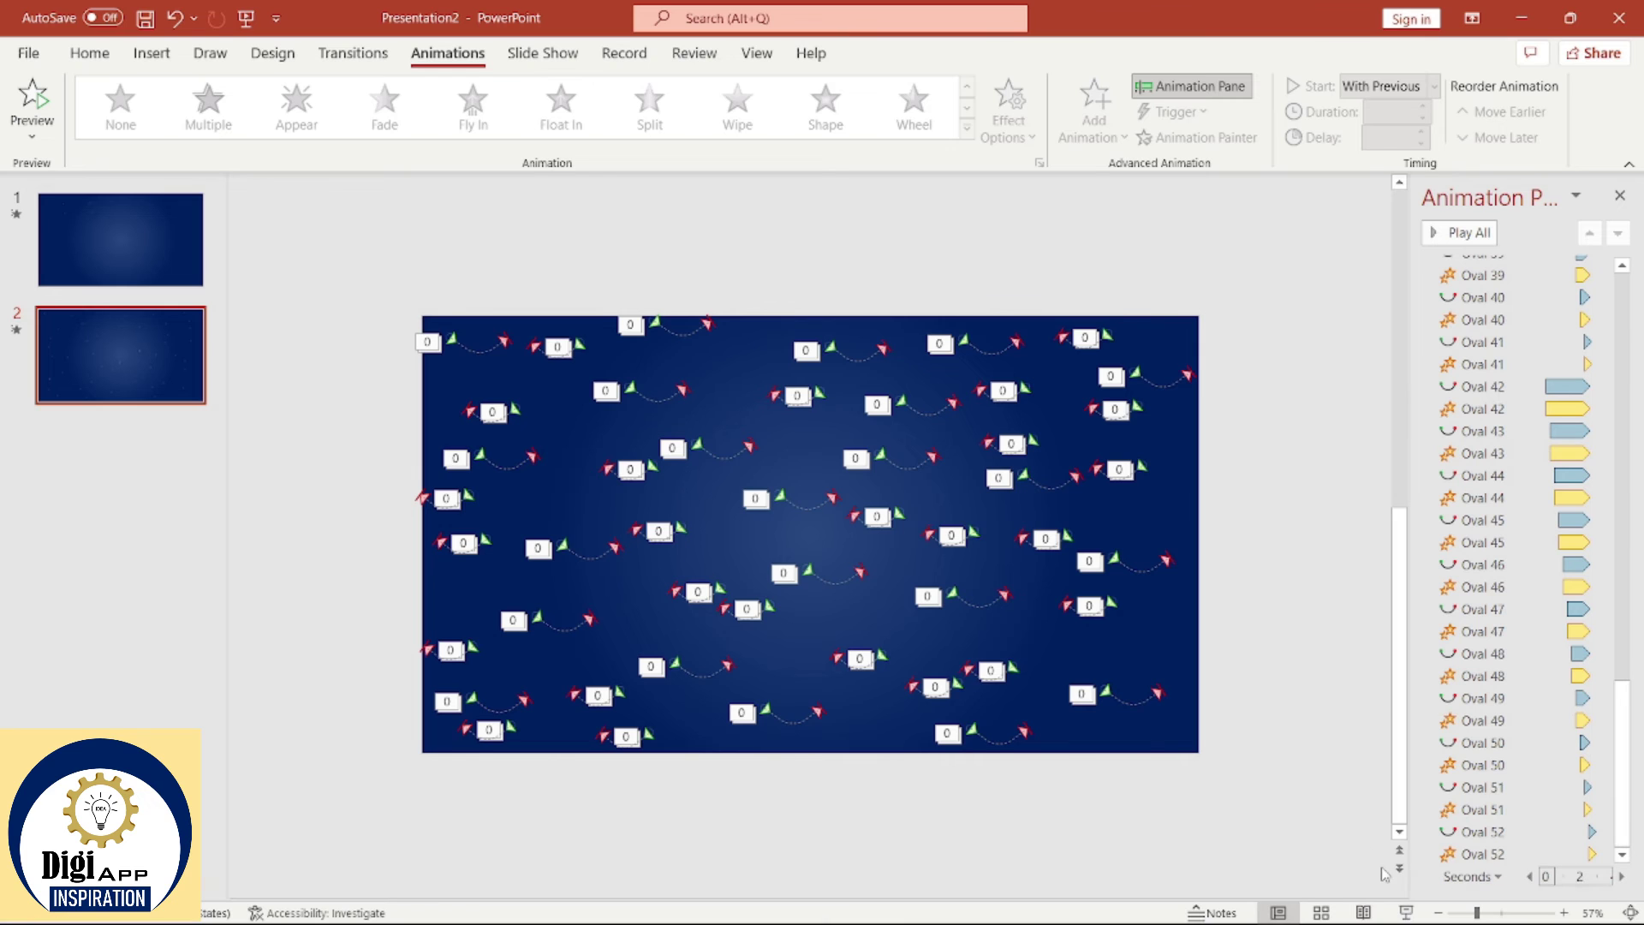
left_click(1406, 913)
Step: Duplicate slide 2 as a new slide 3 and open its Format Background settings
right_click(87, 389)
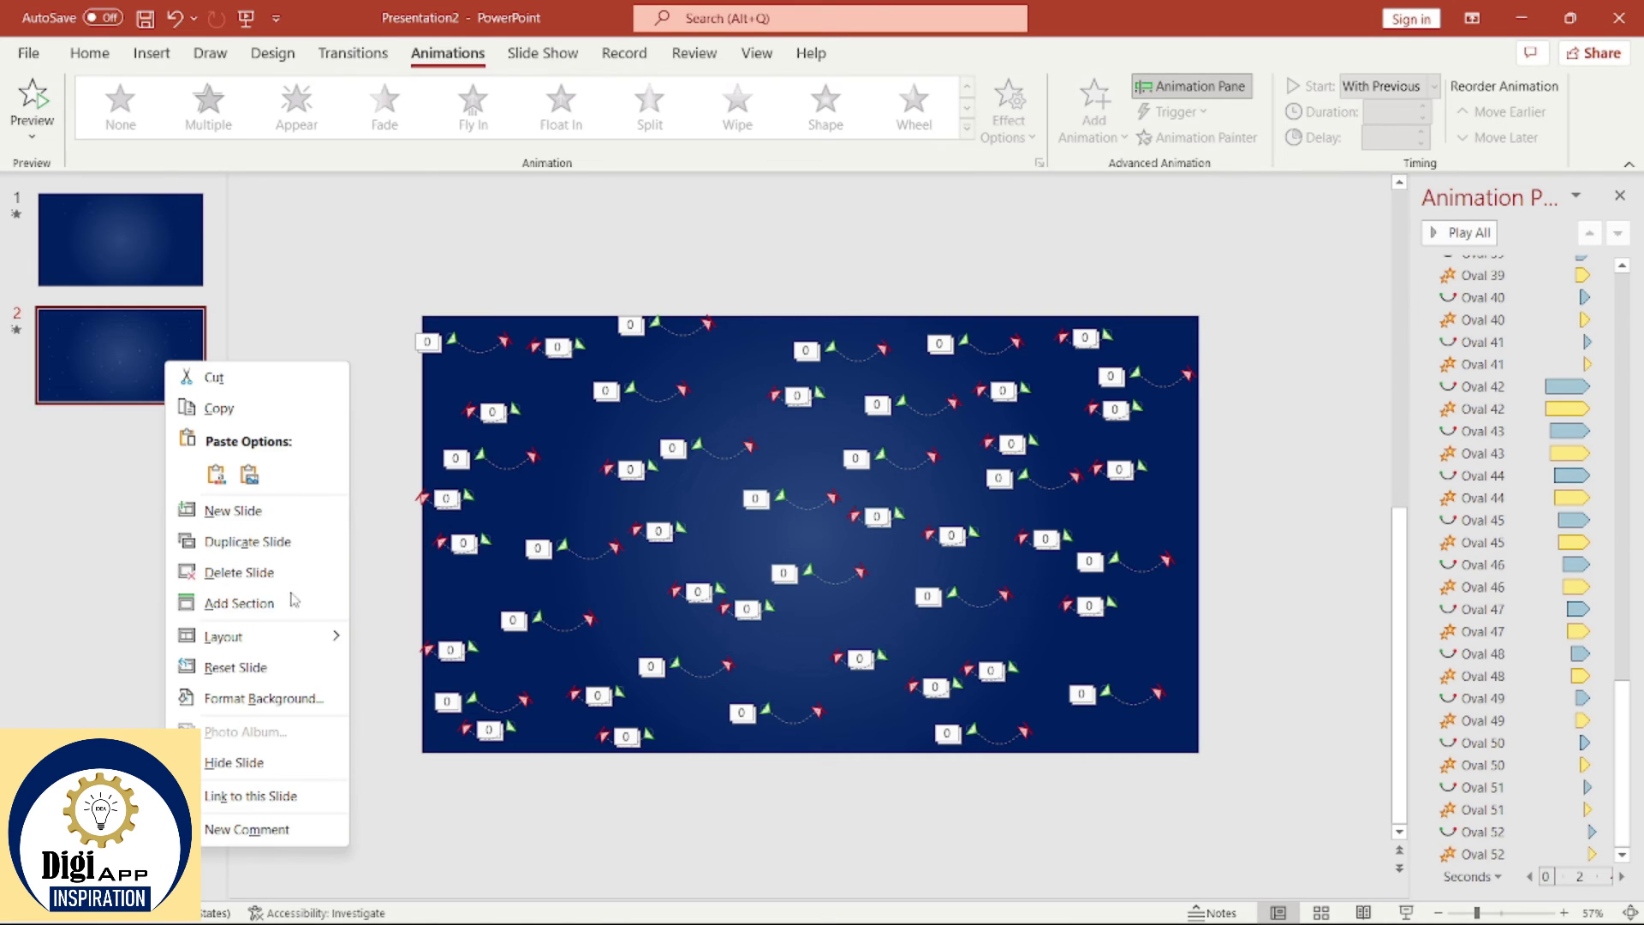
left_click(266, 542)
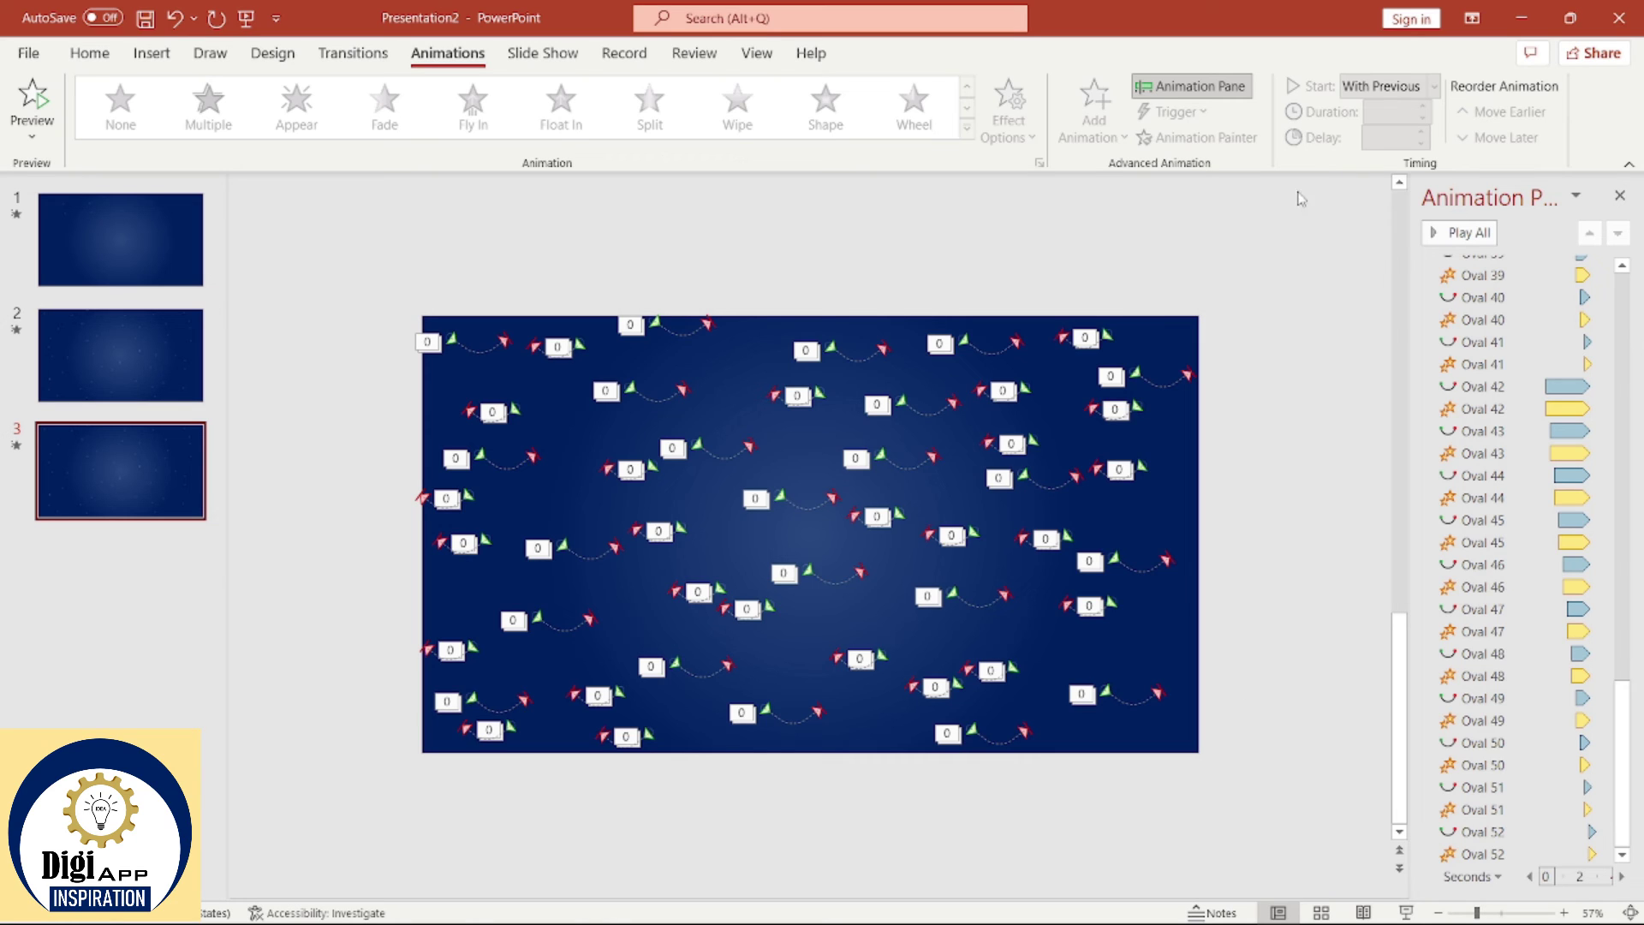
right_click(1229, 335)
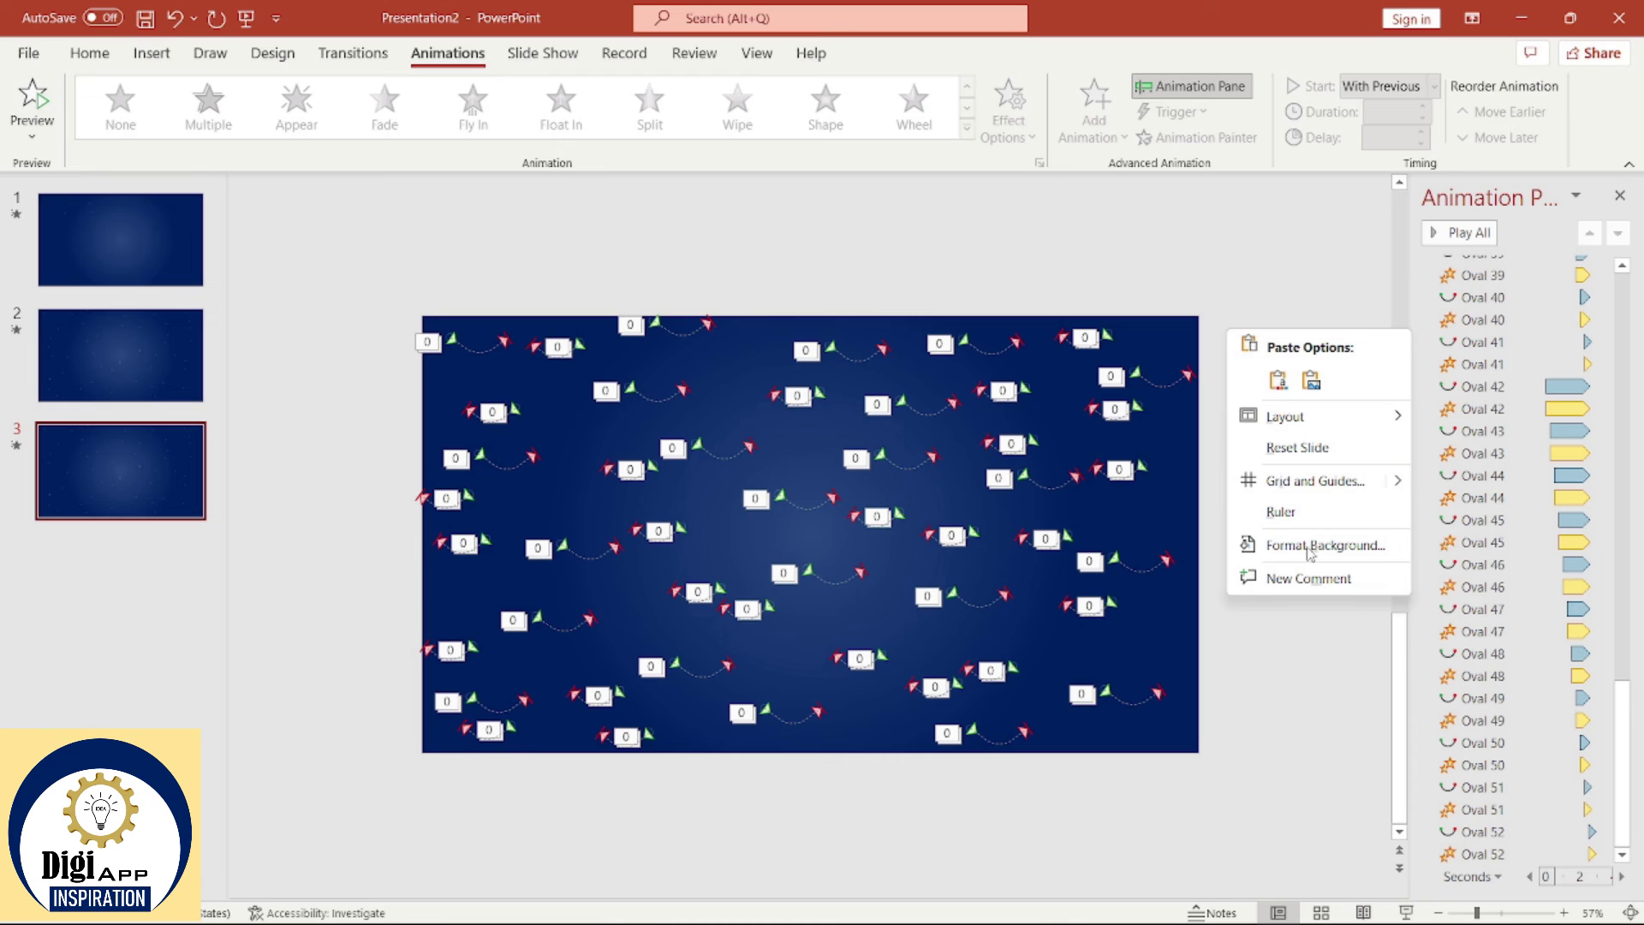
left_click(1309, 549)
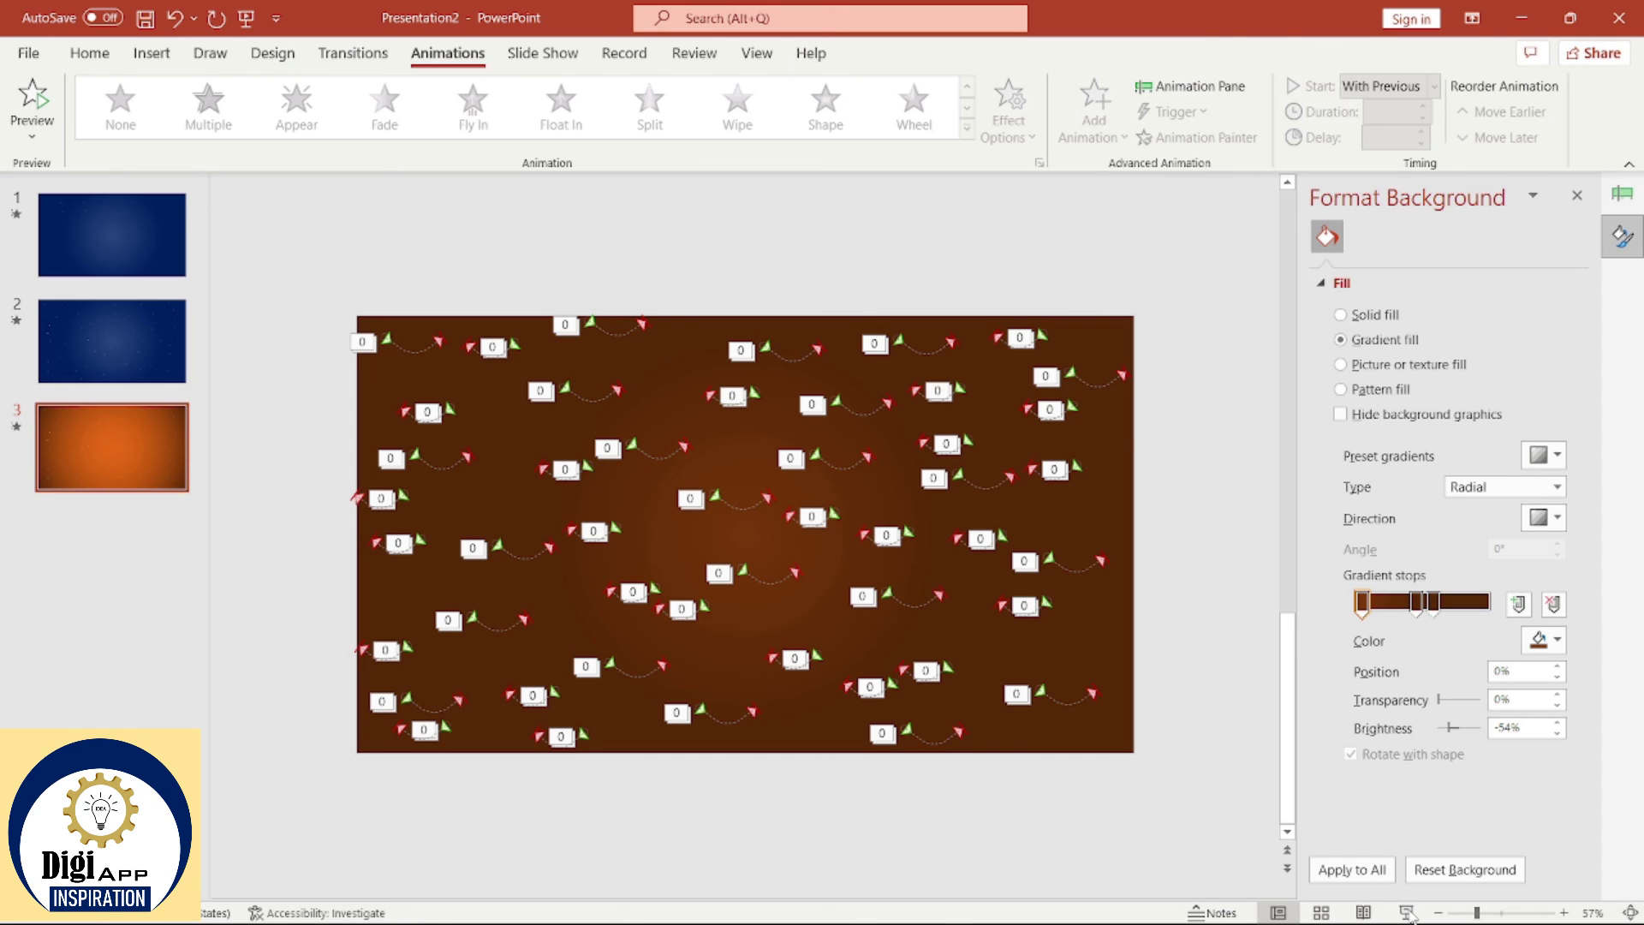
left_click(1407, 913)
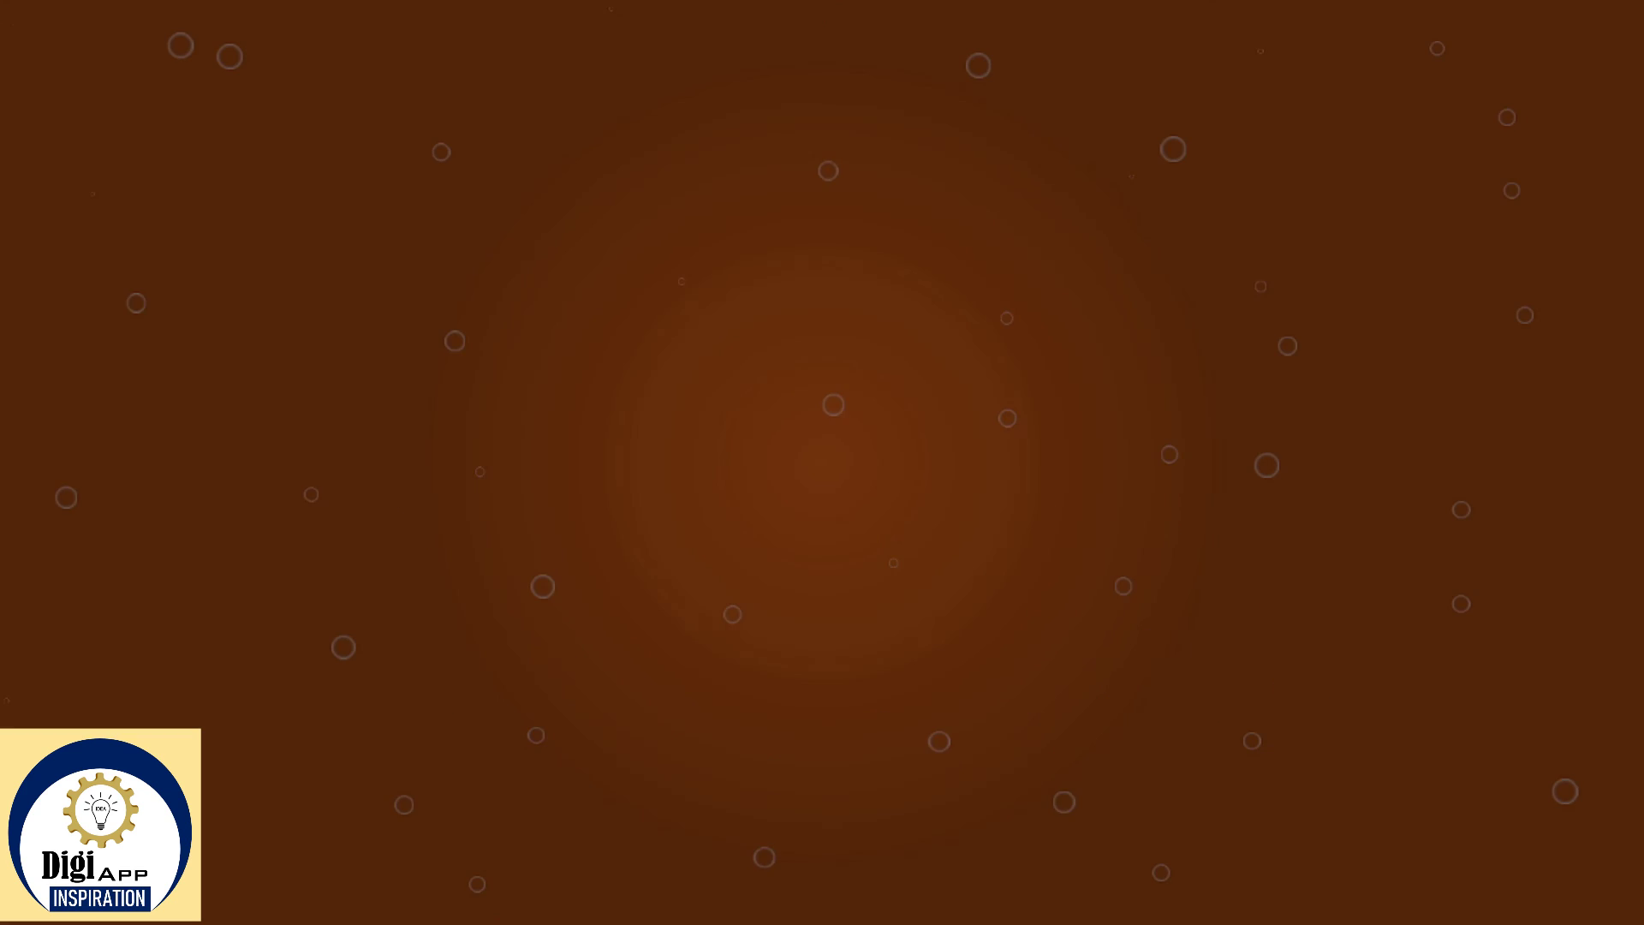